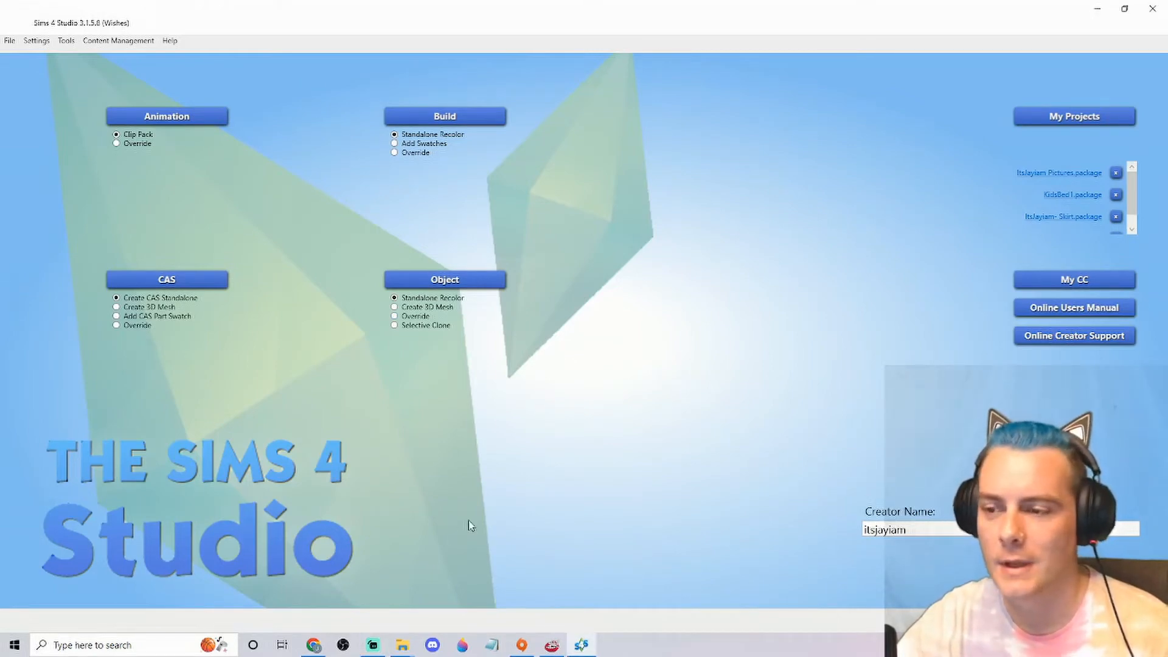
# Switch to GIMP to view the lips clip-art image, and return to Sims 4 Studio
pyautogui.click(552, 647)
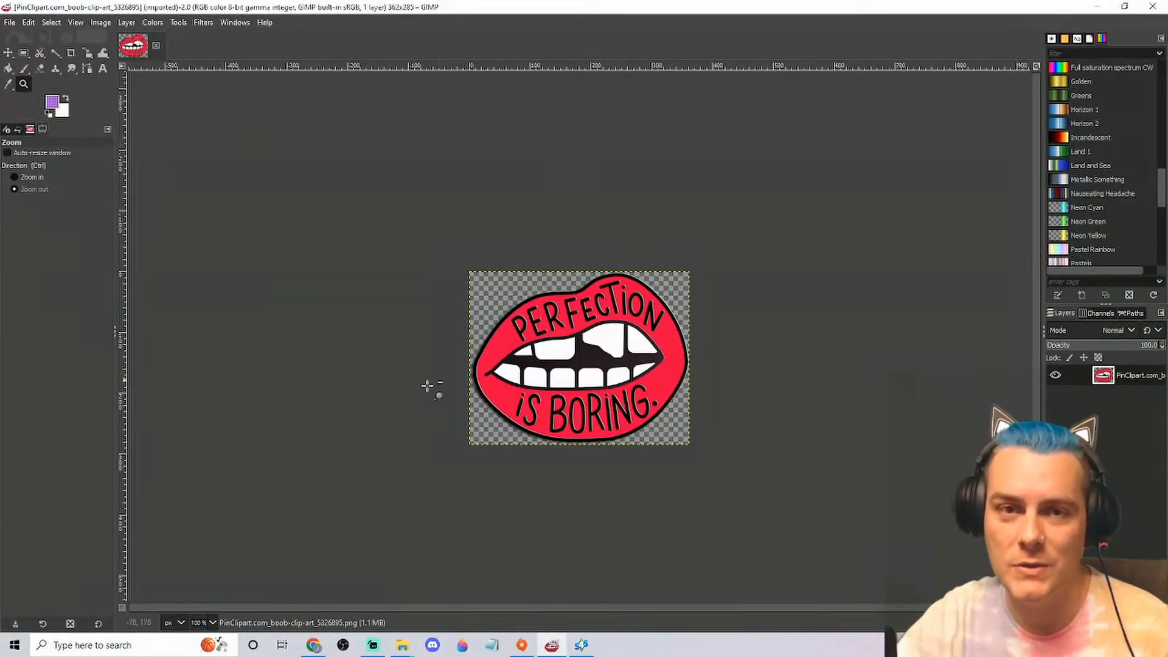
pyautogui.click(554, 649)
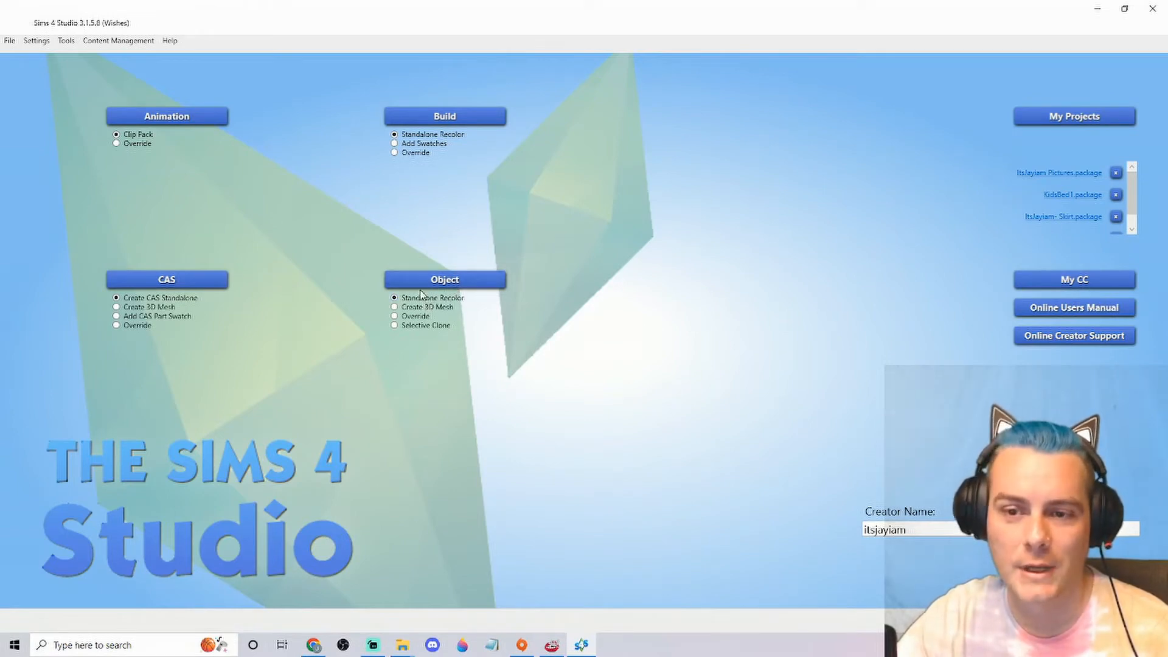
# Start a standalone object recolor and filter the catalog to Base Game items with Game content
pyautogui.click(445, 283)
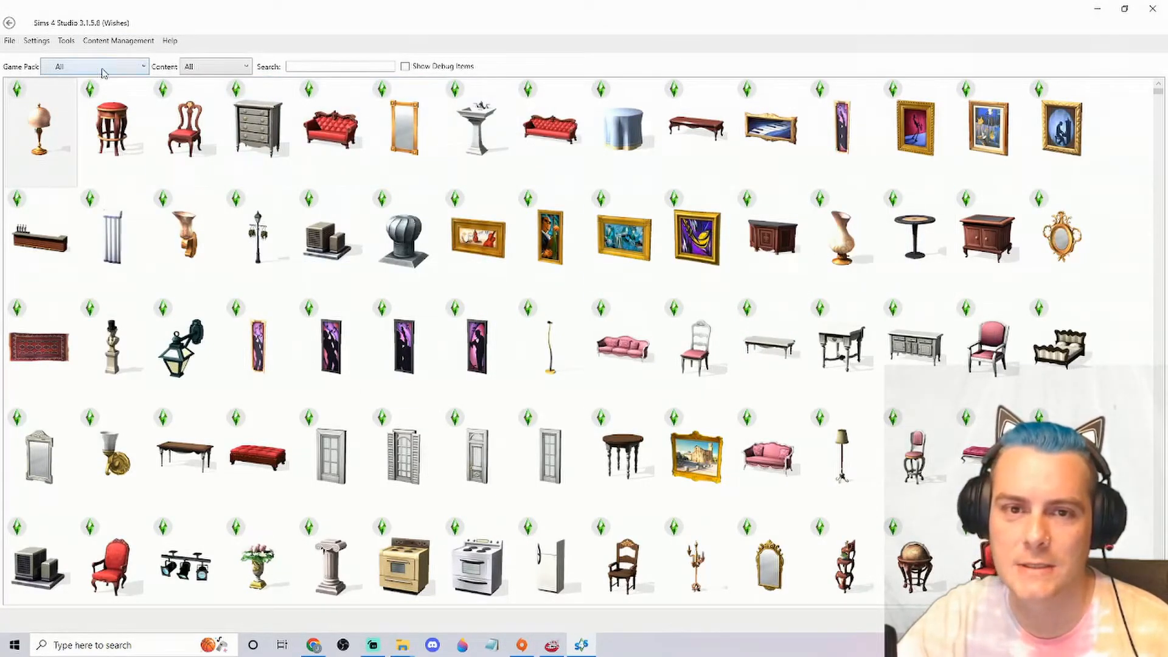
pyautogui.click(81, 67)
pyautogui.scroll(5, 85, 121)
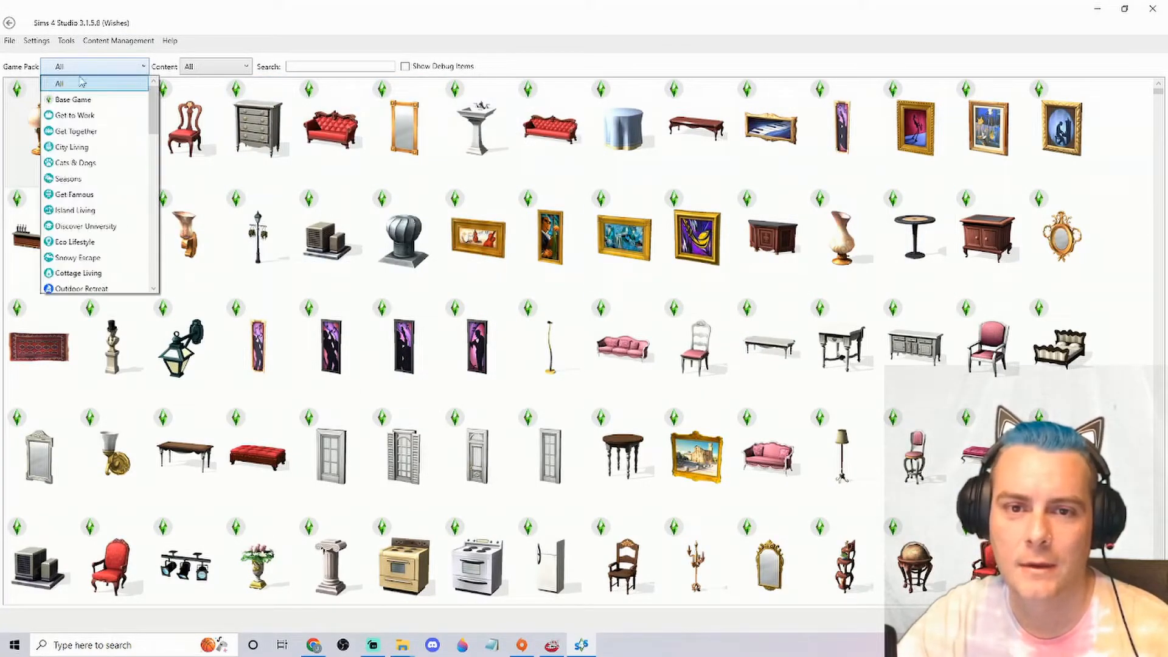
pyautogui.click(73, 98)
pyautogui.click(220, 71)
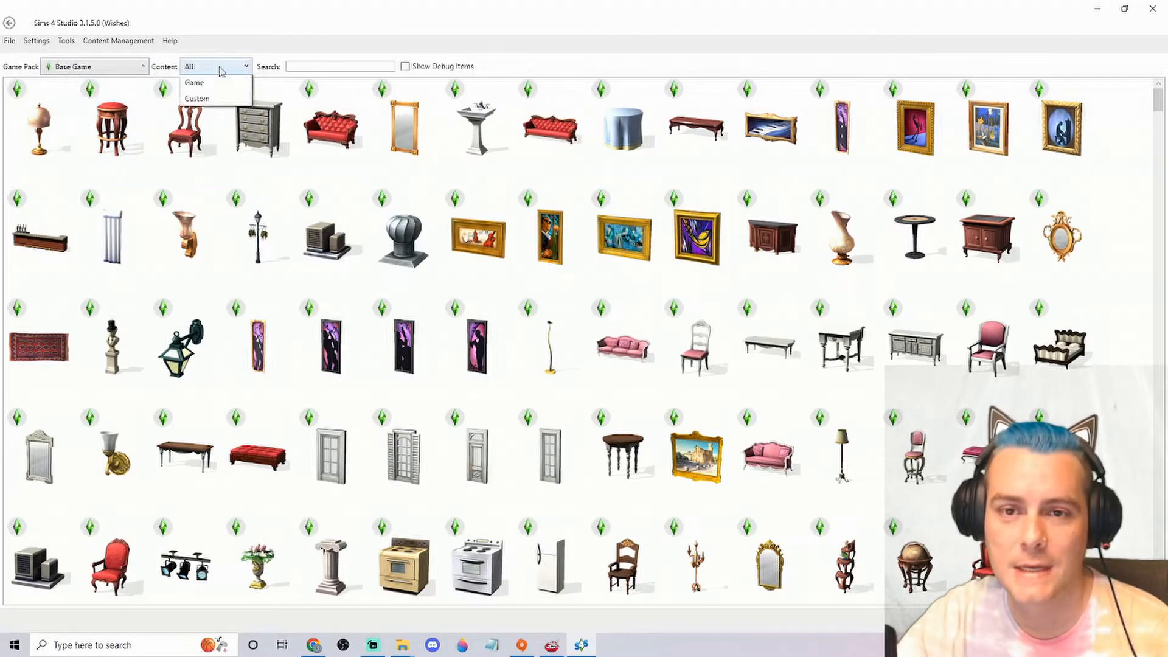
pyautogui.click(231, 94)
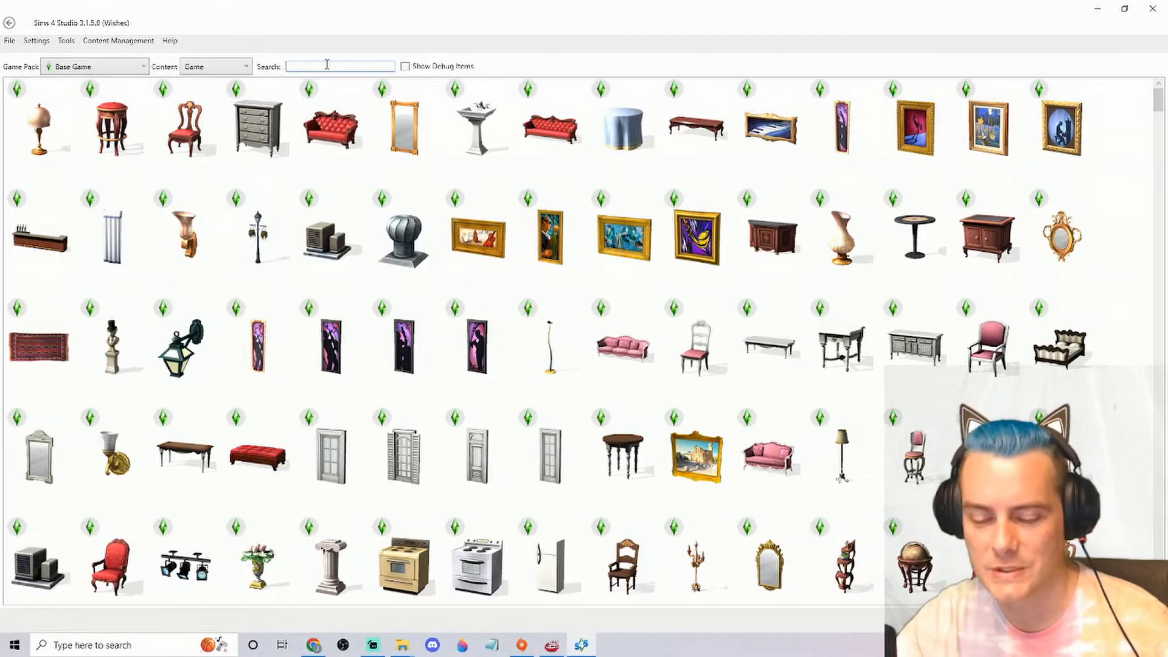
pyautogui.write('fra')
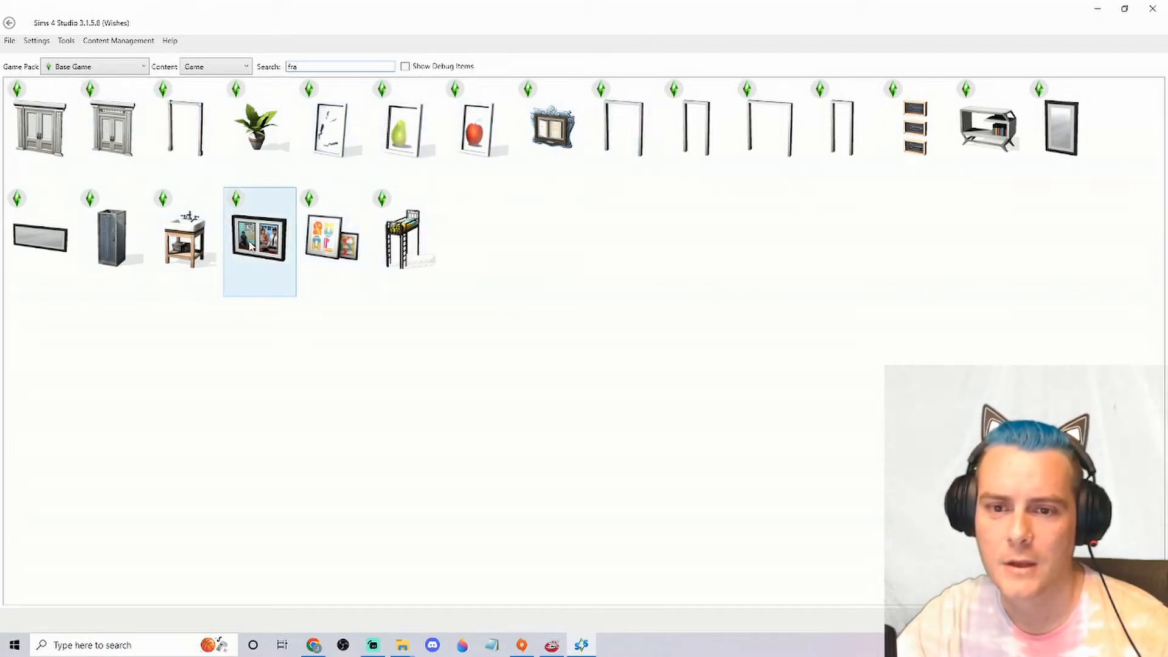
pyautogui.press('BackSpace')
pyautogui.press('BackSpace')
pyautogui.press('BackSpace')
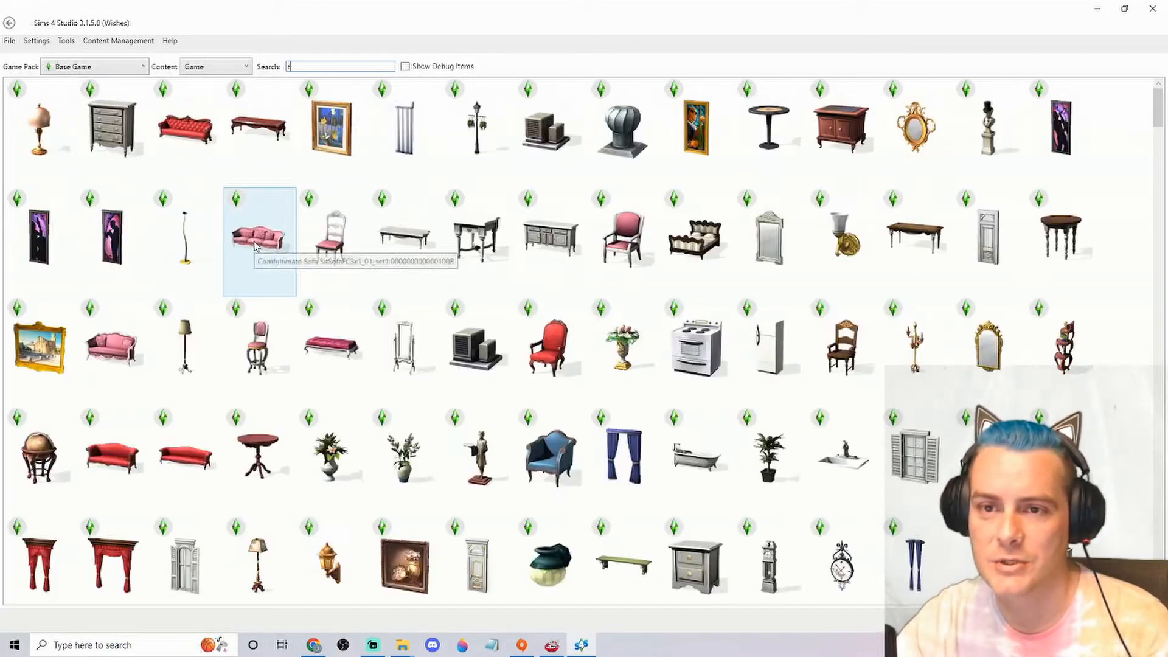
# Search the object catalog for "pic" and select the Epic Wood wall poster
pyautogui.write('p')
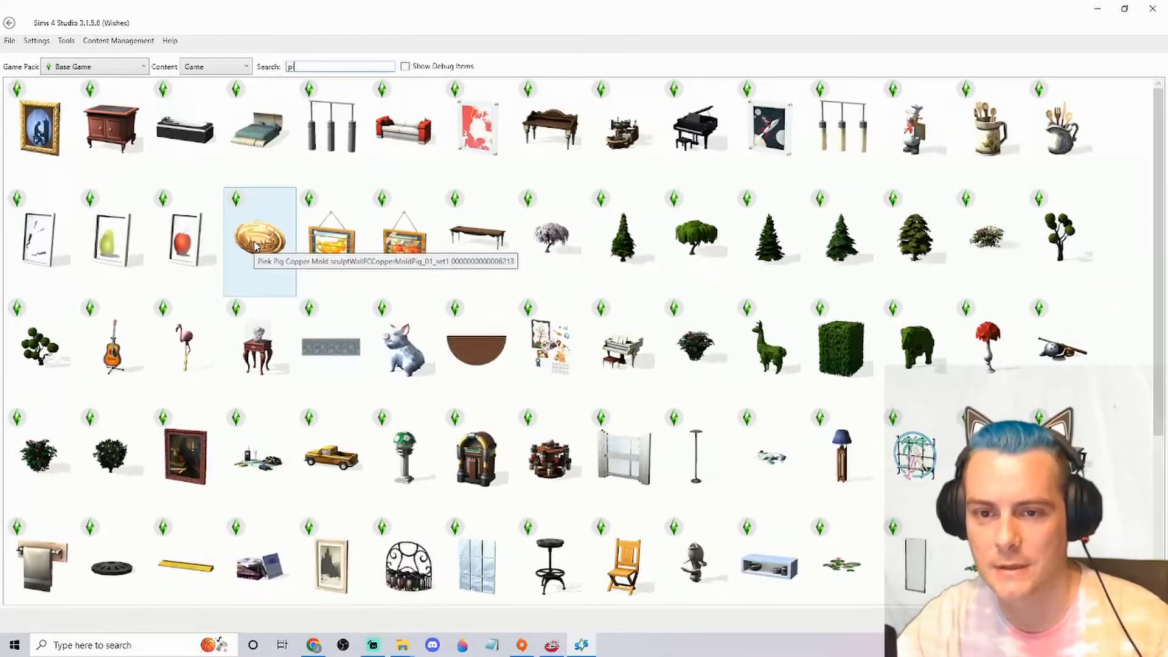
pyautogui.write('ic')
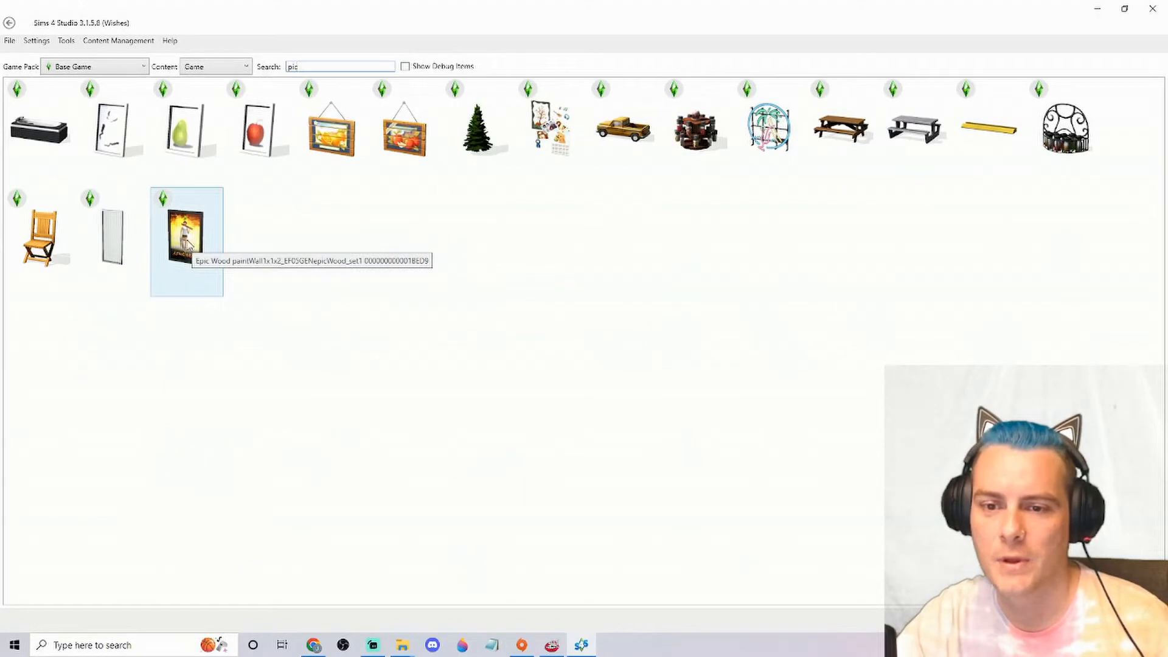
pyautogui.click(190, 244)
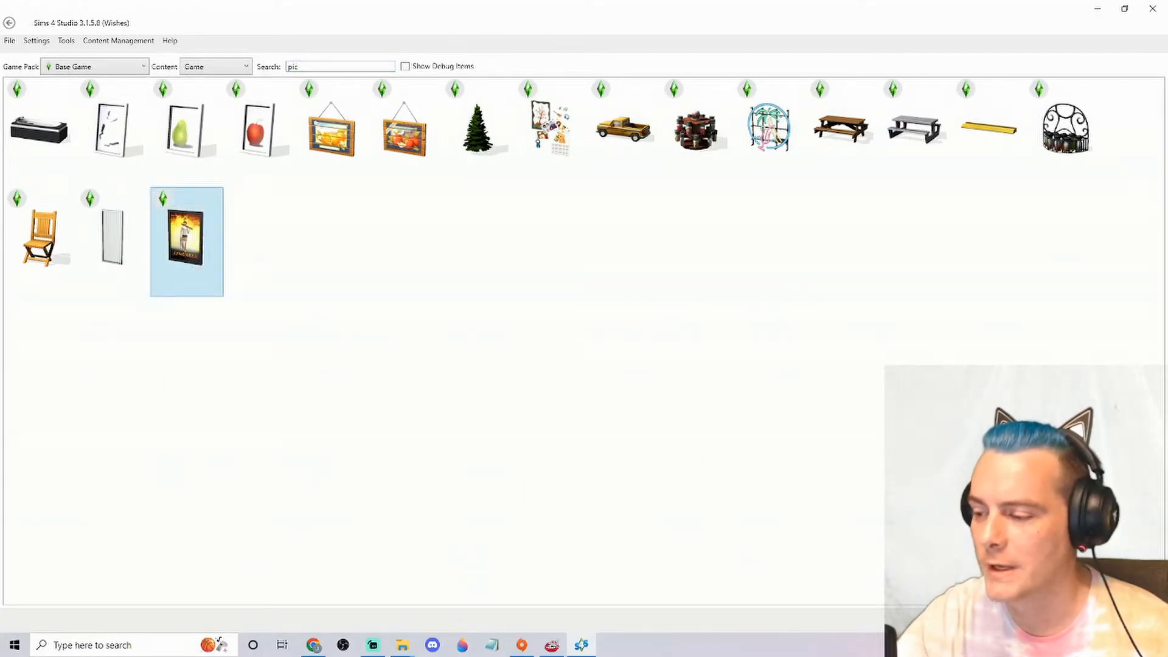
# Create the recolor package from the selected poster and save it as "ItsJayiam Pictures X 2"
pyautogui.click(1137, 620)
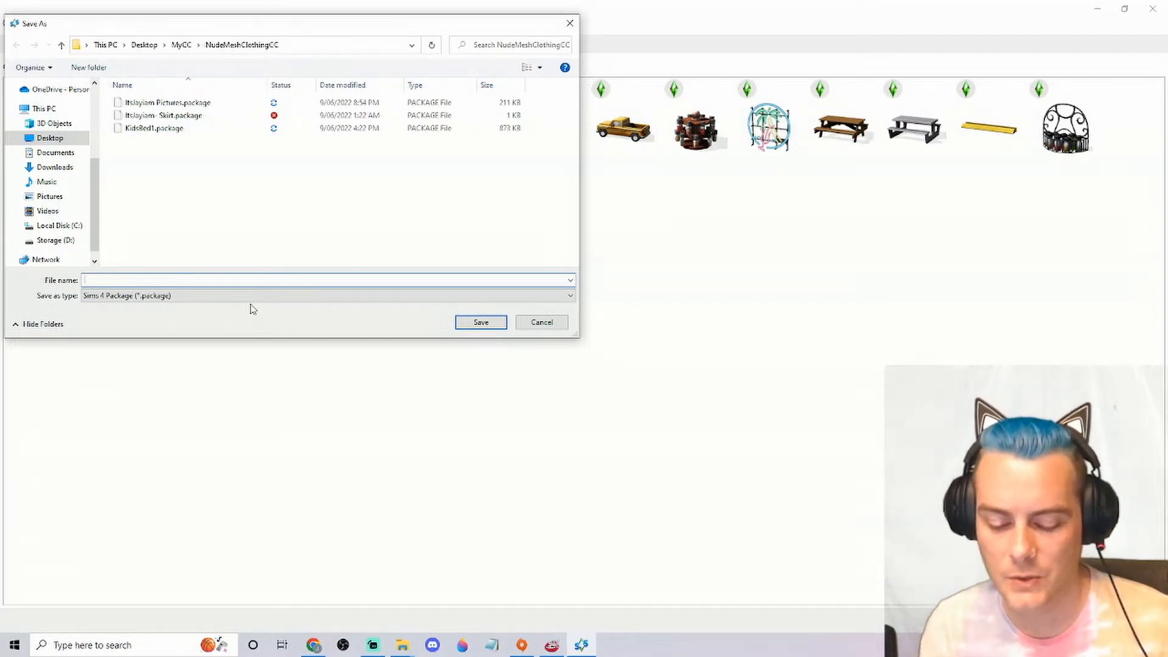
pyautogui.write('ItsJayiam')
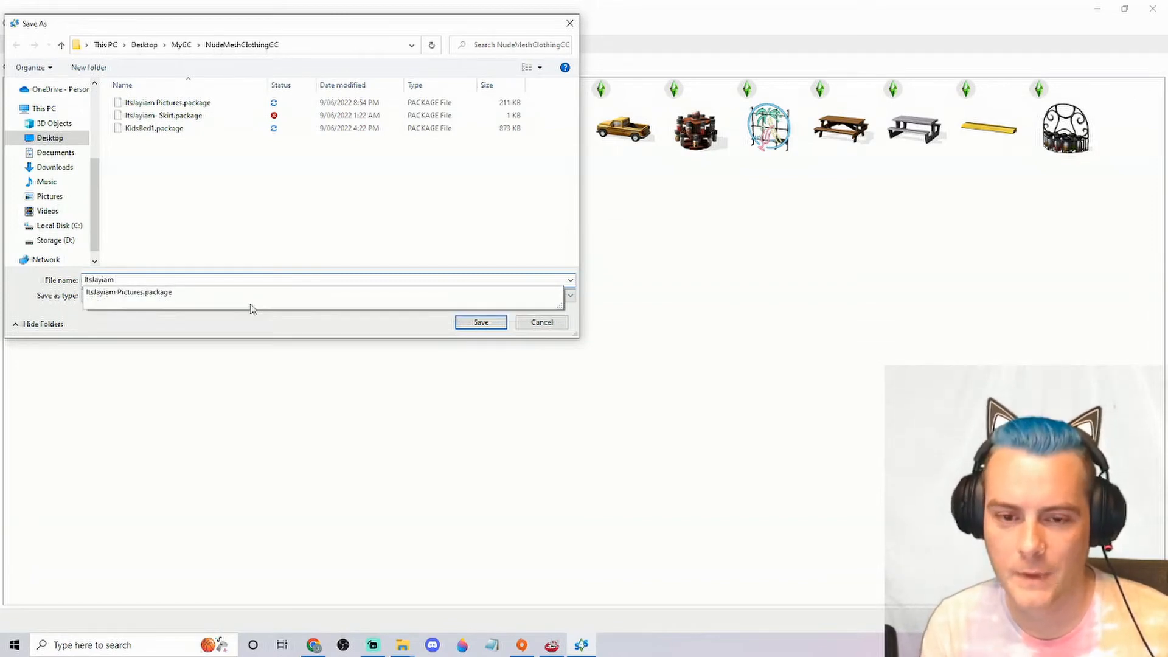
pyautogui.write(' Pi')
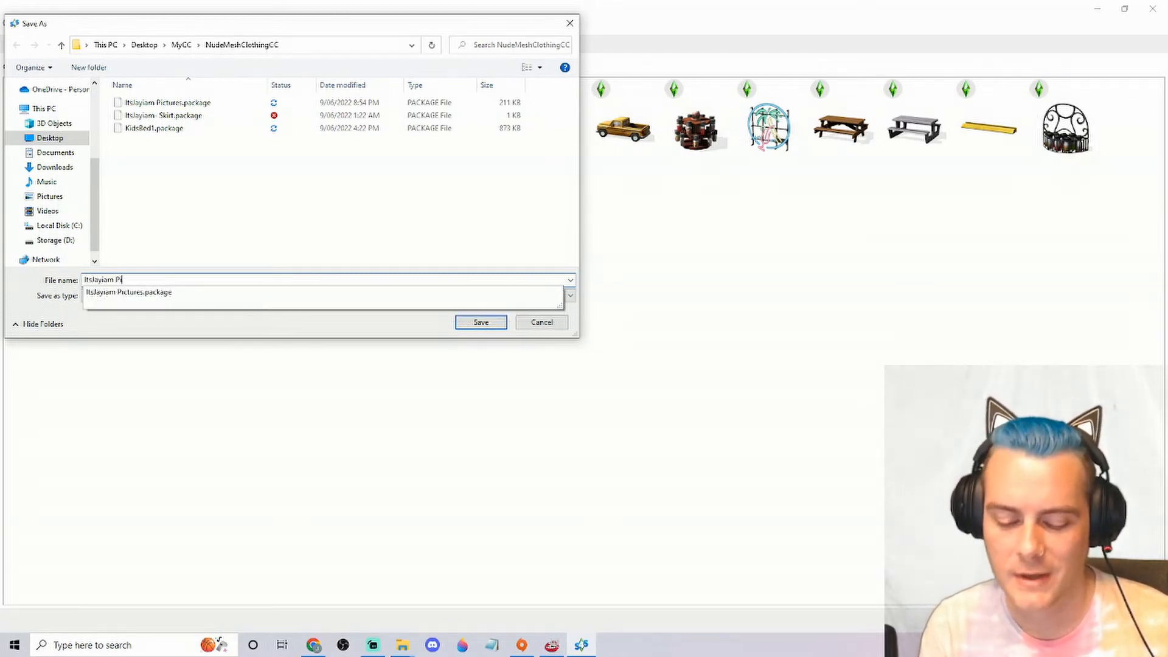
pyautogui.write('ctures ')
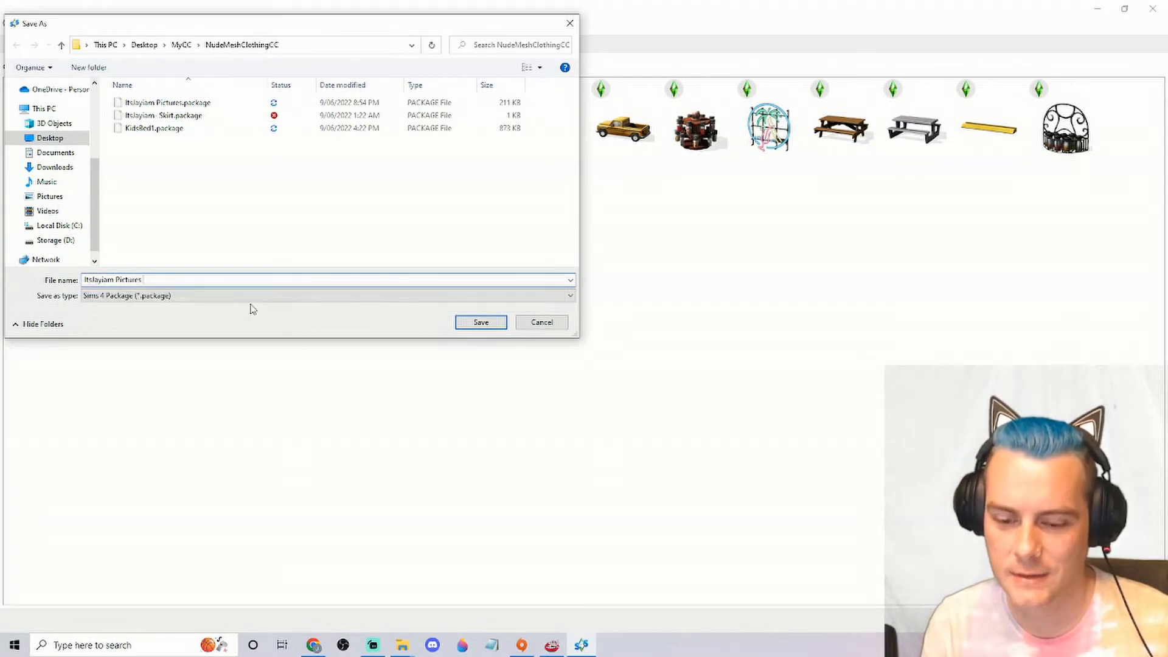
pyautogui.write('X 2')
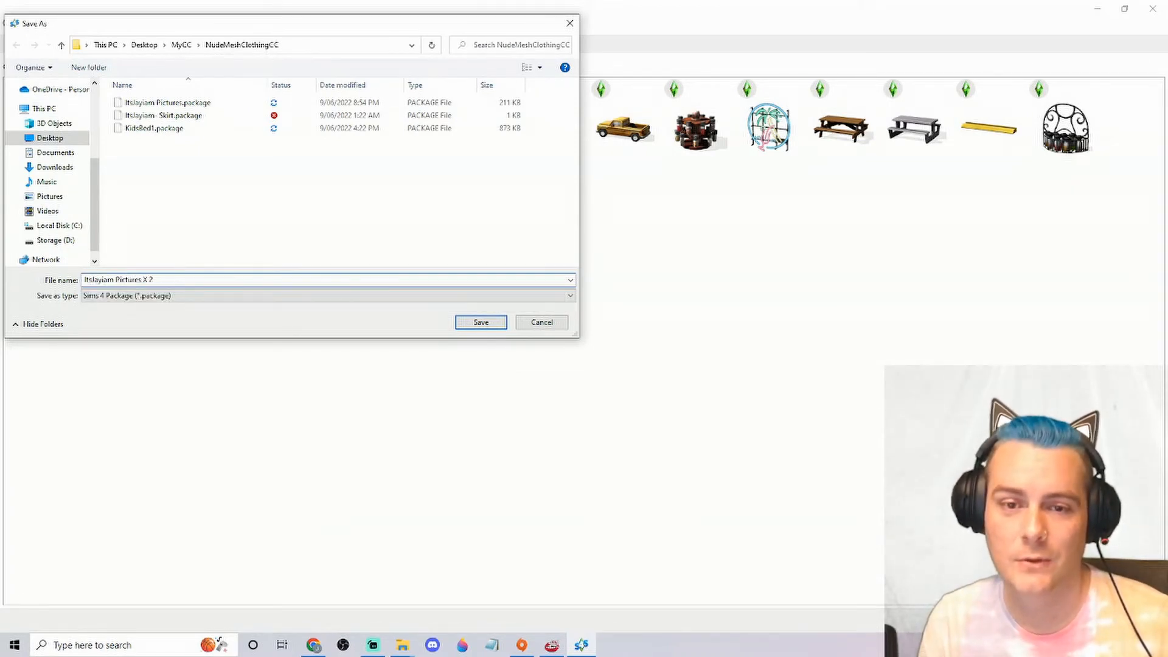
pyautogui.press('Return')
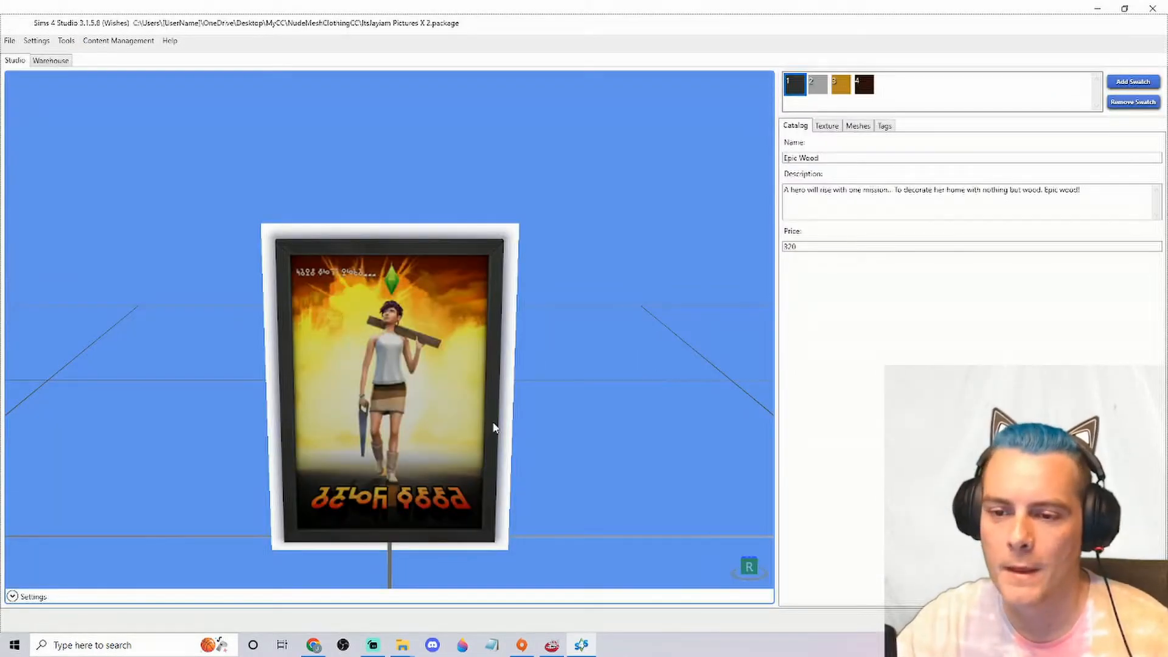
# Examine the poster from the front and compare its four frame colour swatches
pyautogui.moveTo(495, 428); pyautogui.dragTo(774, 386)
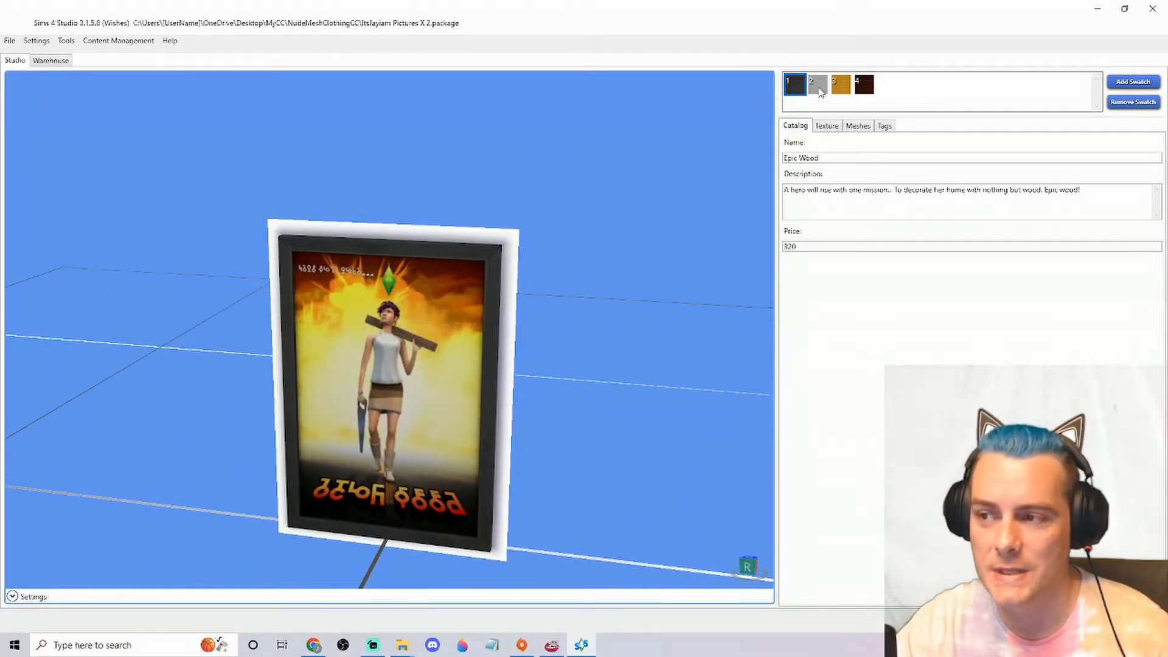
pyautogui.click(819, 88)
pyautogui.click(838, 89)
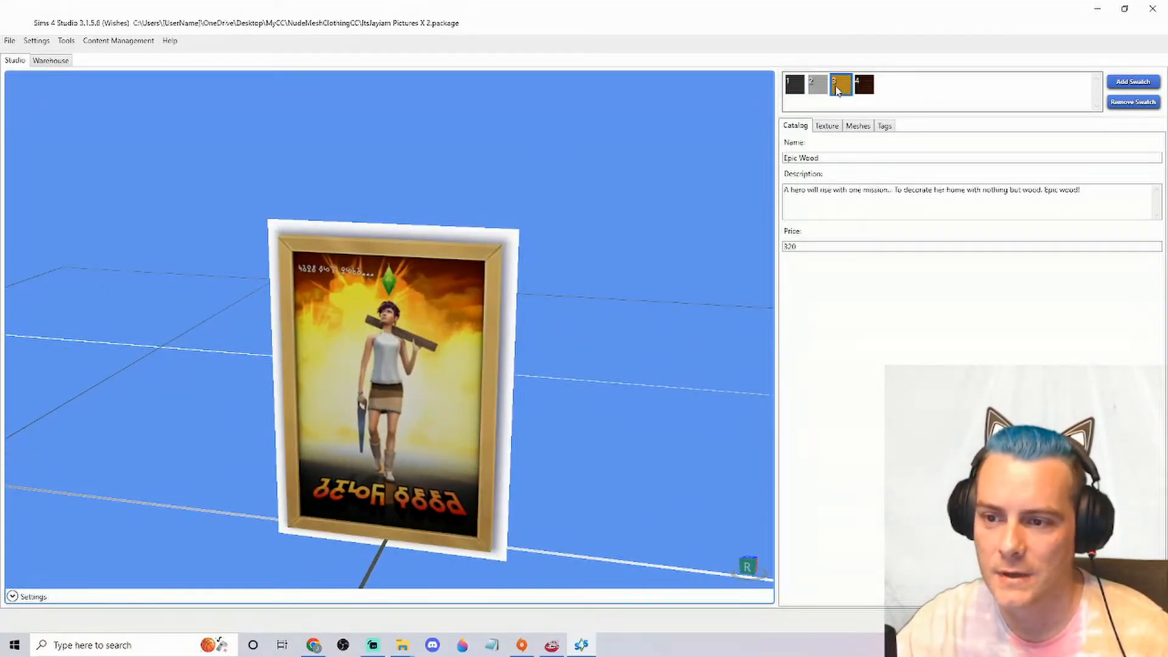
pyautogui.click(861, 89)
pyautogui.click(815, 91)
pyautogui.click(792, 93)
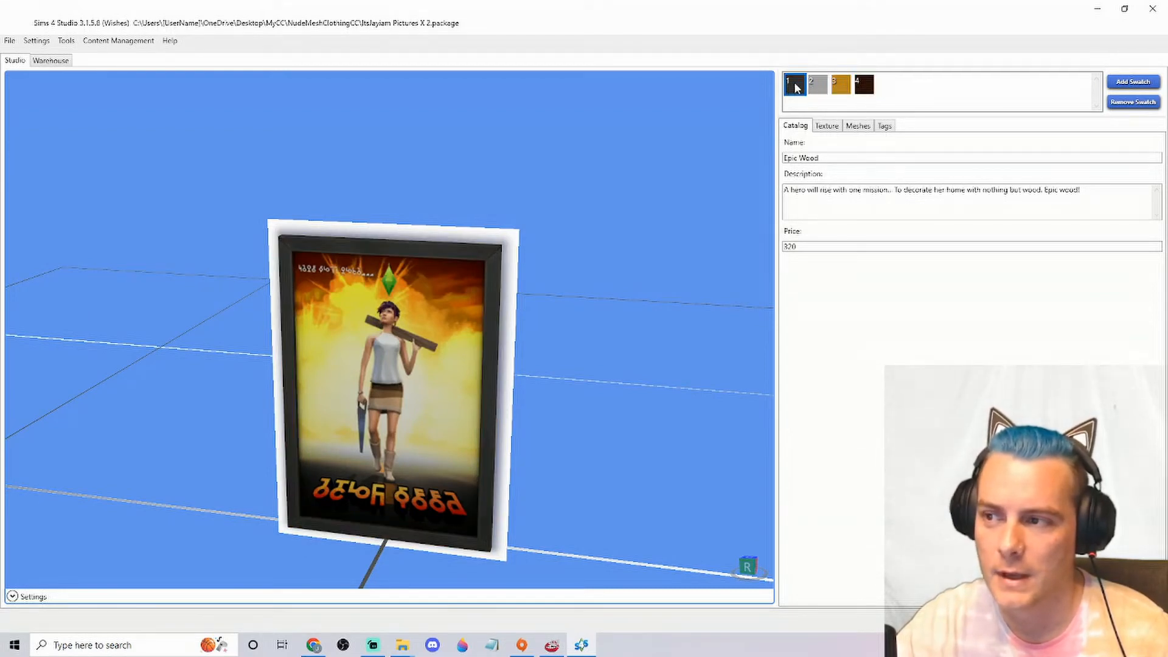
pyautogui.click(820, 90)
pyautogui.click(846, 90)
pyautogui.click(864, 89)
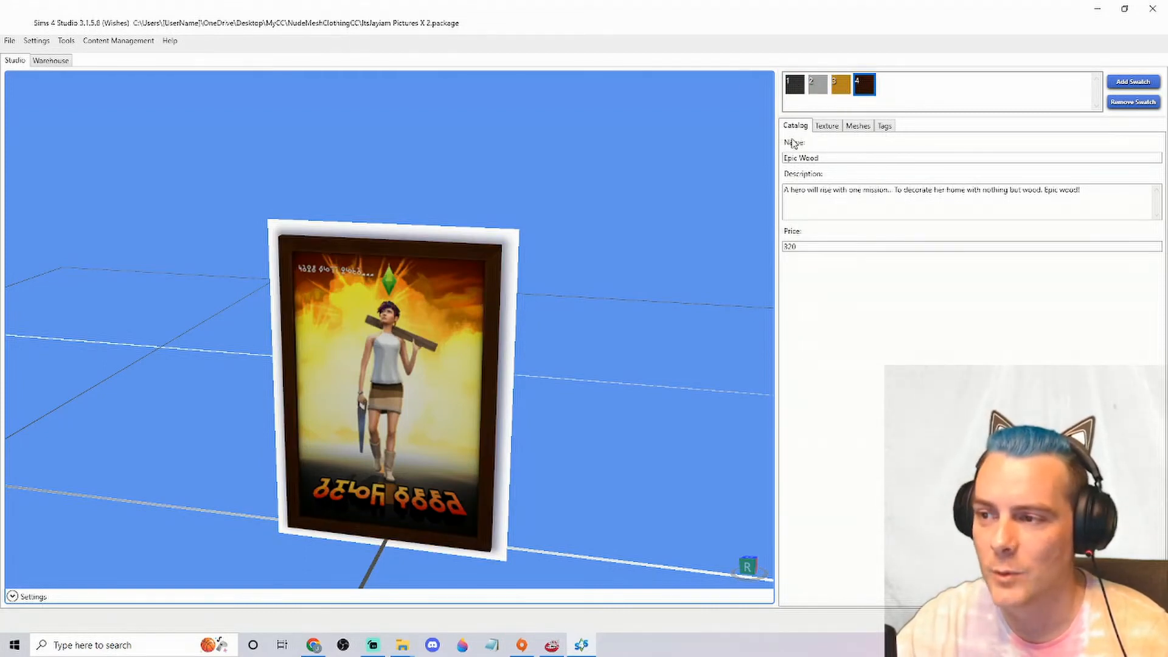
# Review the poster's texture, mesh and tag settings, and return to its catalog details
pyautogui.click(833, 128)
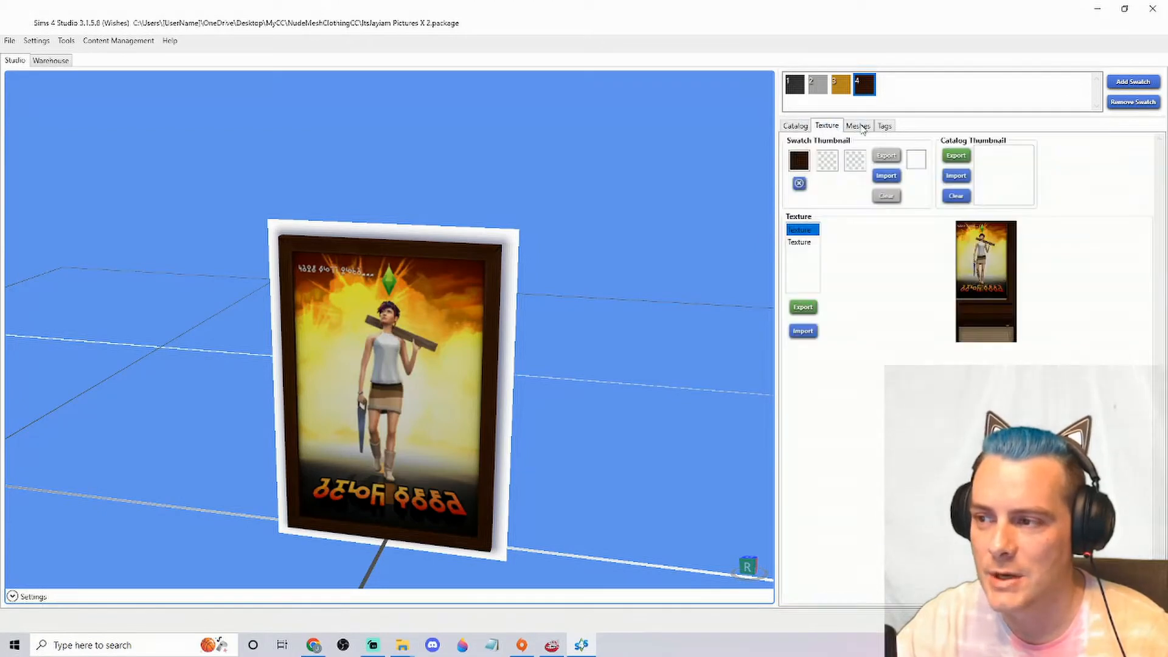
pyautogui.click(858, 127)
pyautogui.click(886, 126)
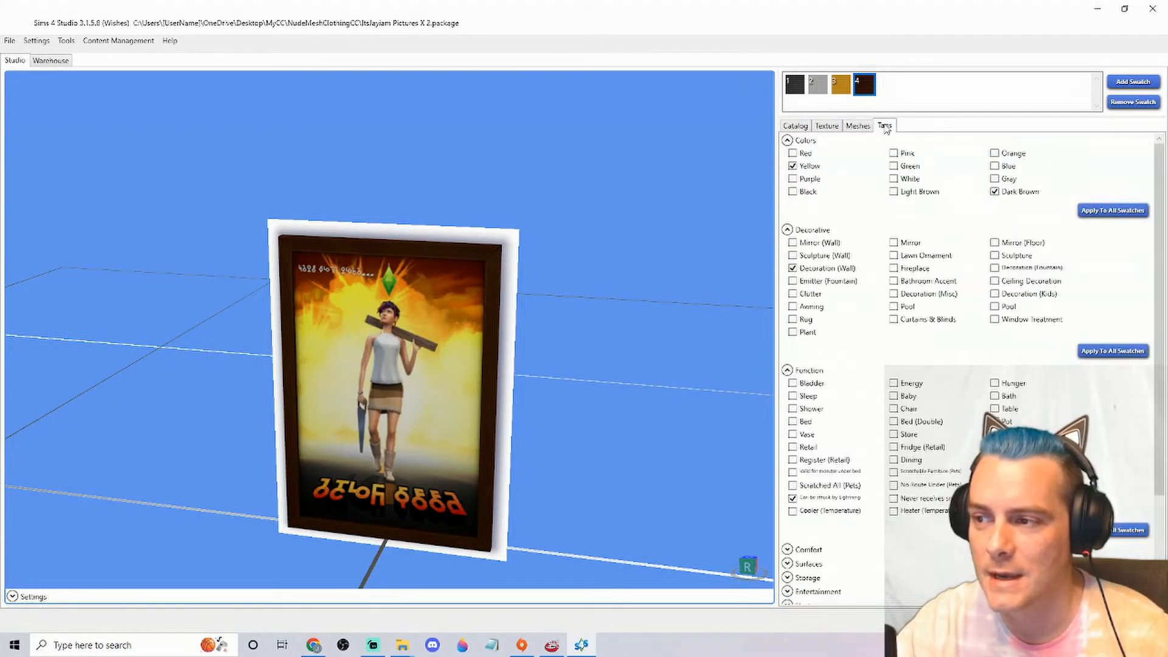
pyautogui.click(795, 126)
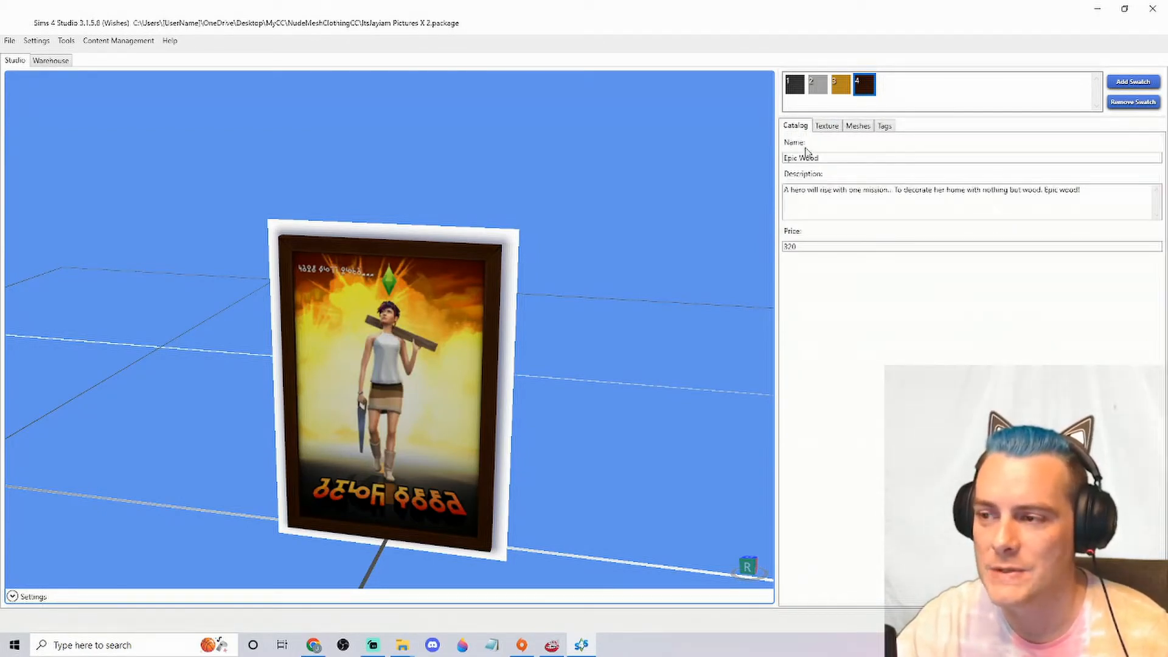
# Rename the poster's catalog entry to "ItsJayiam New Pictures"
pyautogui.moveTo(829, 158); pyautogui.dragTo(784, 159)
pyautogui.write('ItsJayiam Pictures')
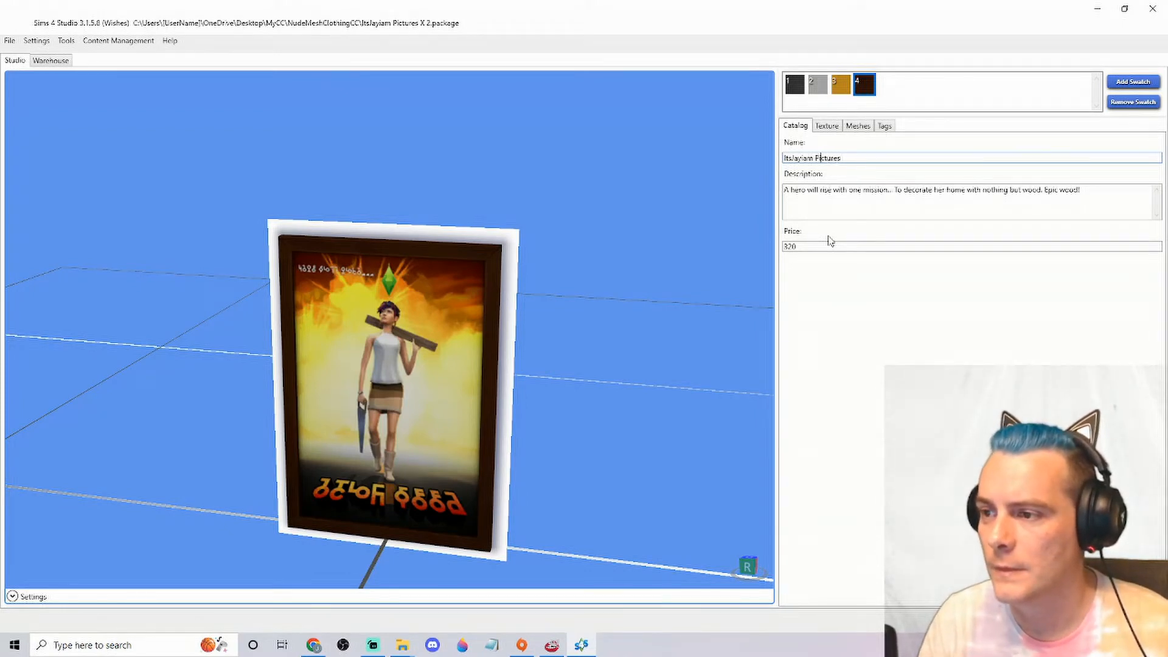
pyautogui.write('New')
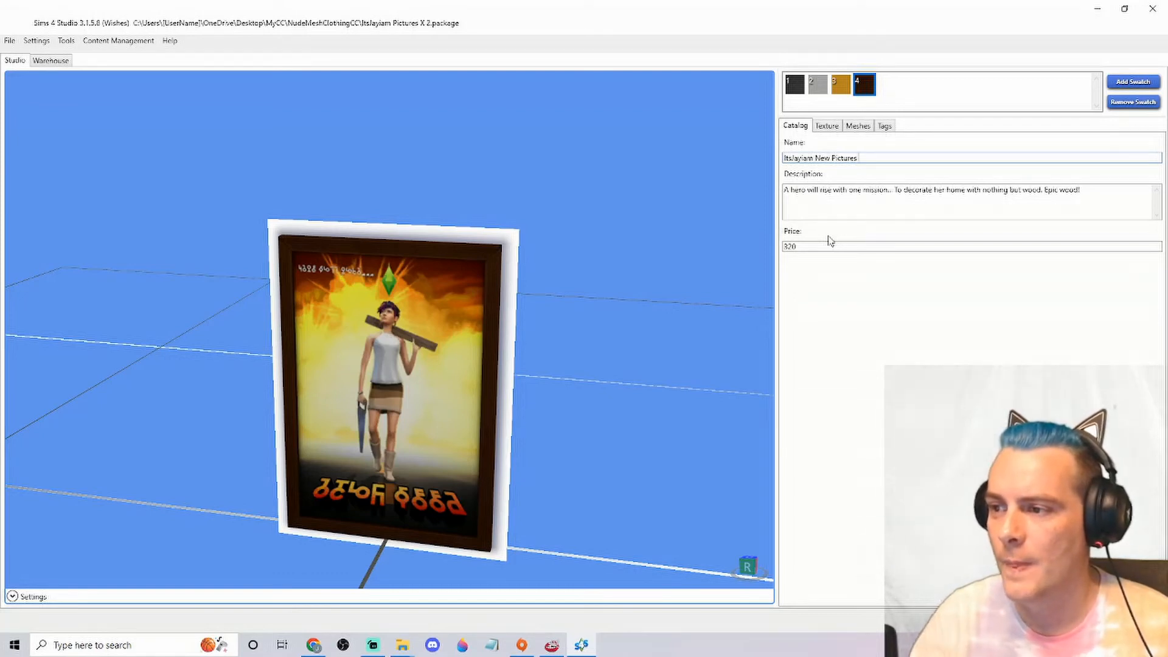
# Replace the catalog description with "New Pictures for your builds -" and, below a blank line, "By ItsJayiam."
pyautogui.moveTo(1089, 191); pyautogui.dragTo(788, 193)
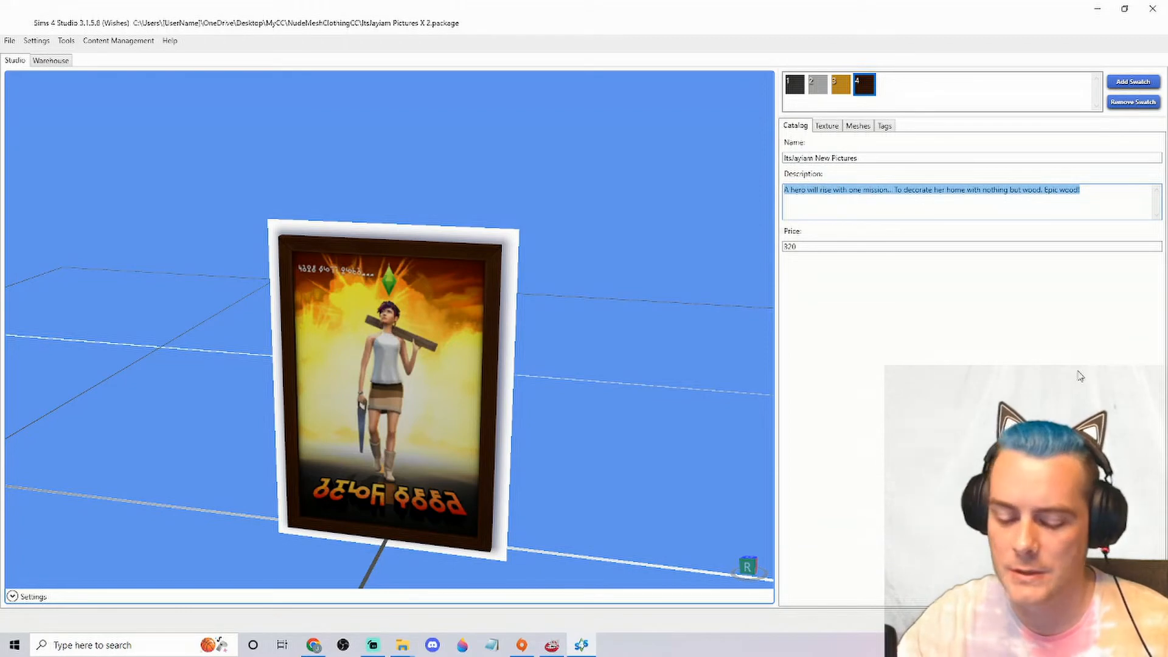
pyautogui.write('New Pictures')
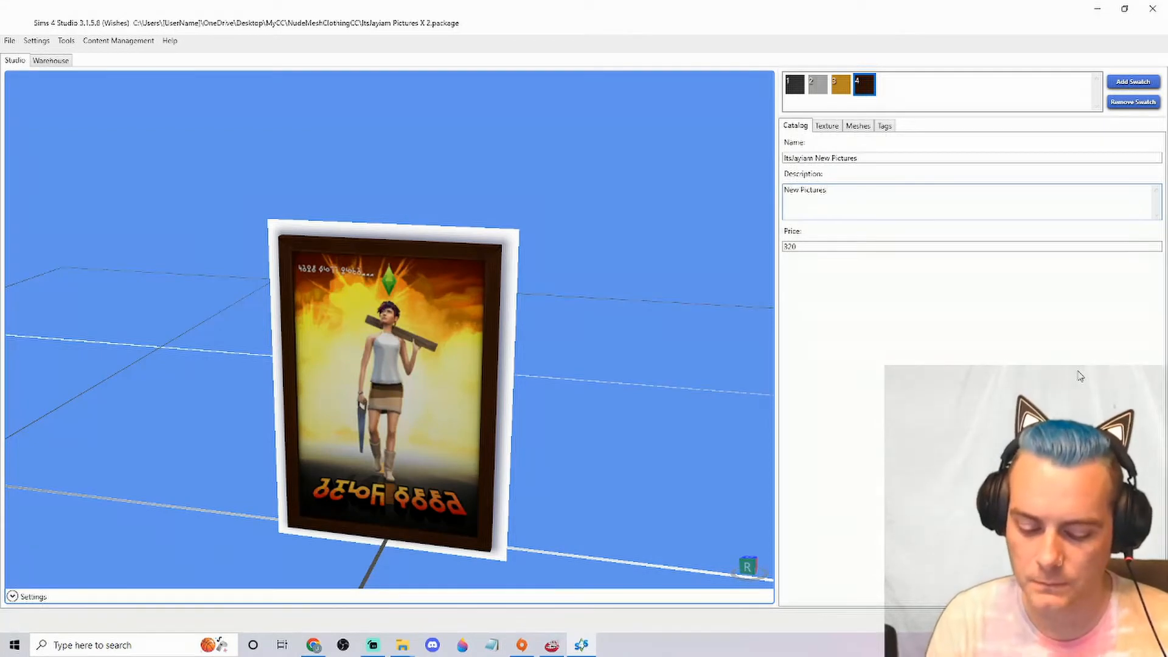
pyautogui.write(' for your builds -')
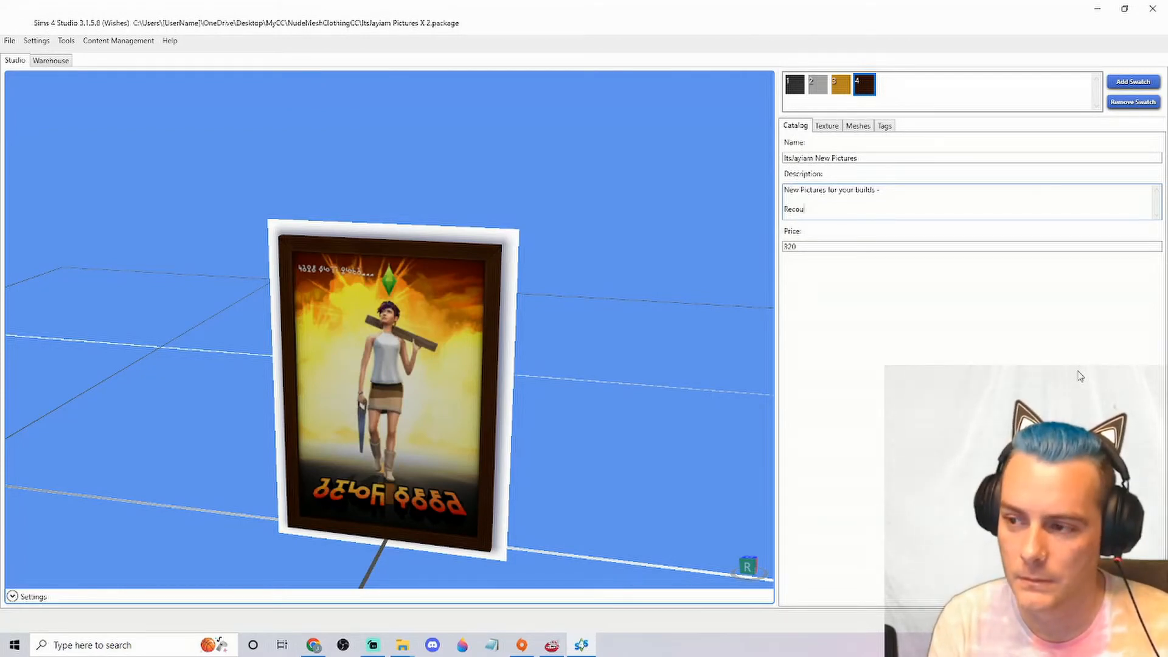
pyautogui.press('BackSpace')
pyautogui.press('BackSpace')
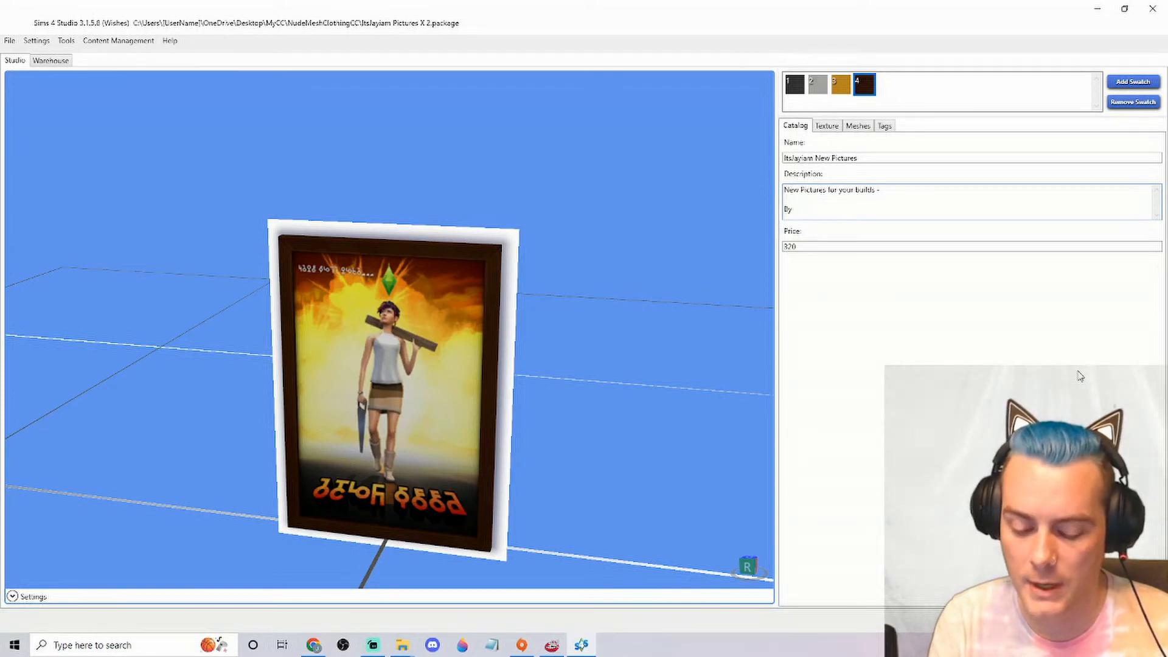
pyautogui.write('ItsJayi')
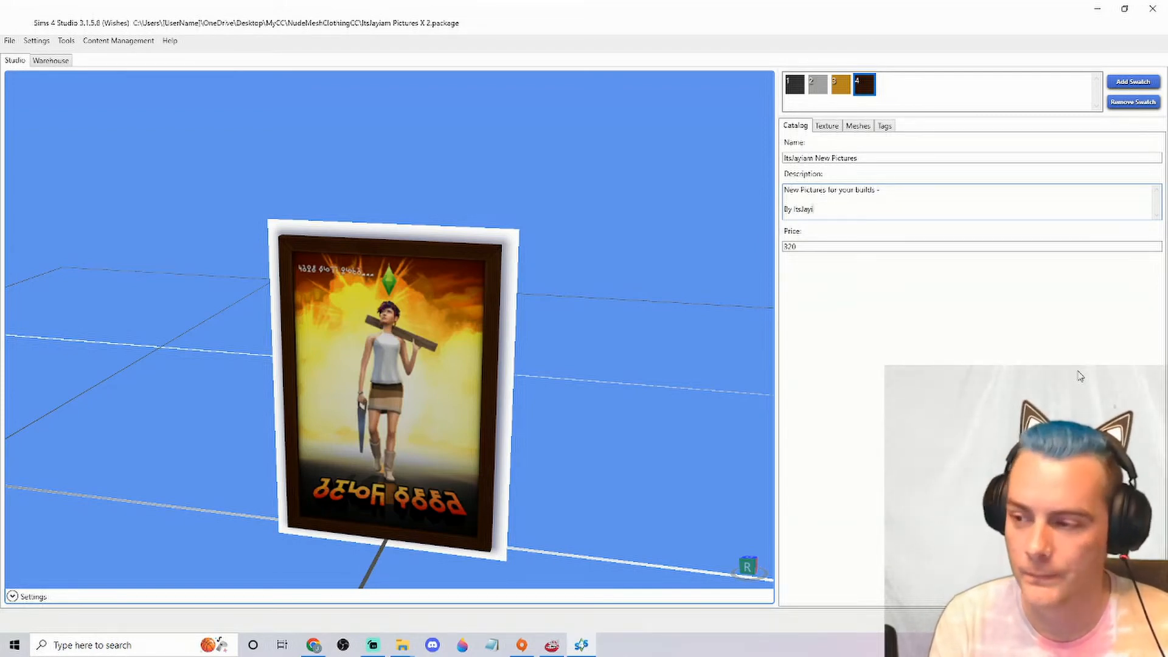
pyautogui.write('am.')
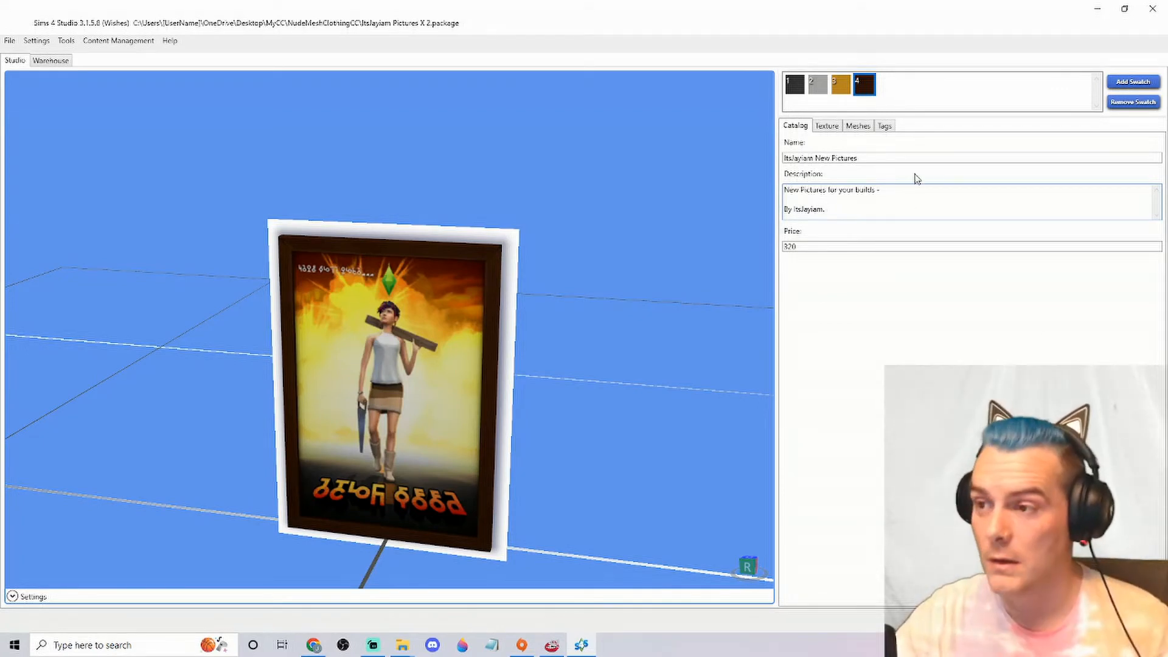
# Check the catalog details on swatches 3 and 2, and set the price to 200
pyautogui.click(842, 85)
pyautogui.click(818, 85)
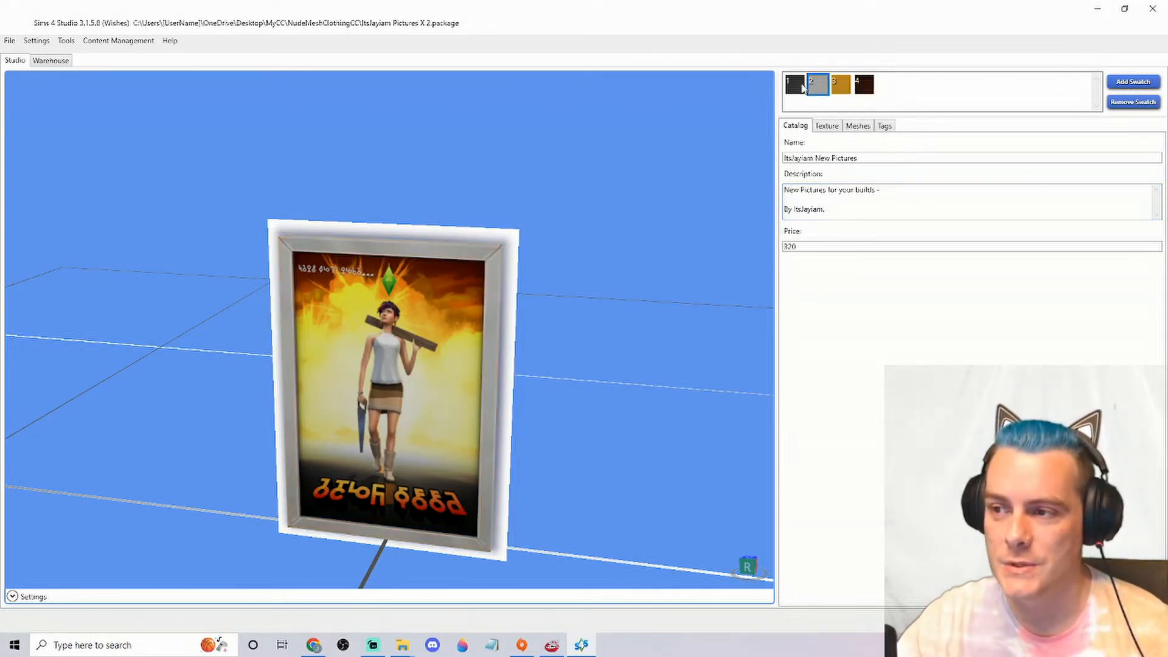
pyautogui.doubleClick(821, 246)
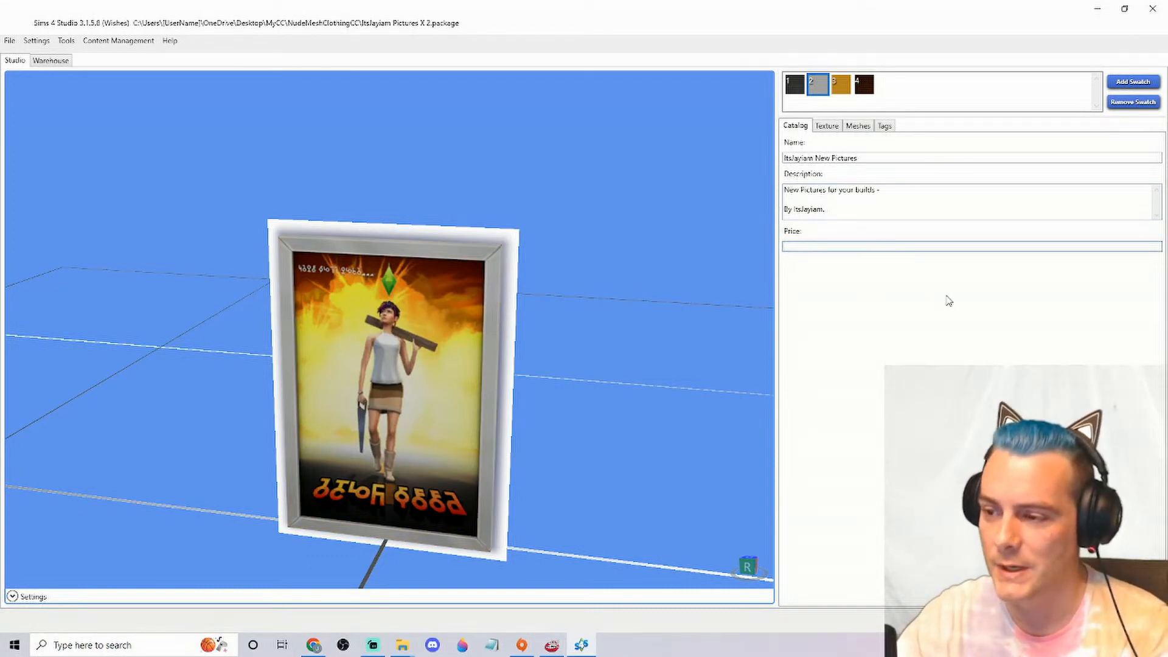
pyautogui.write('00')
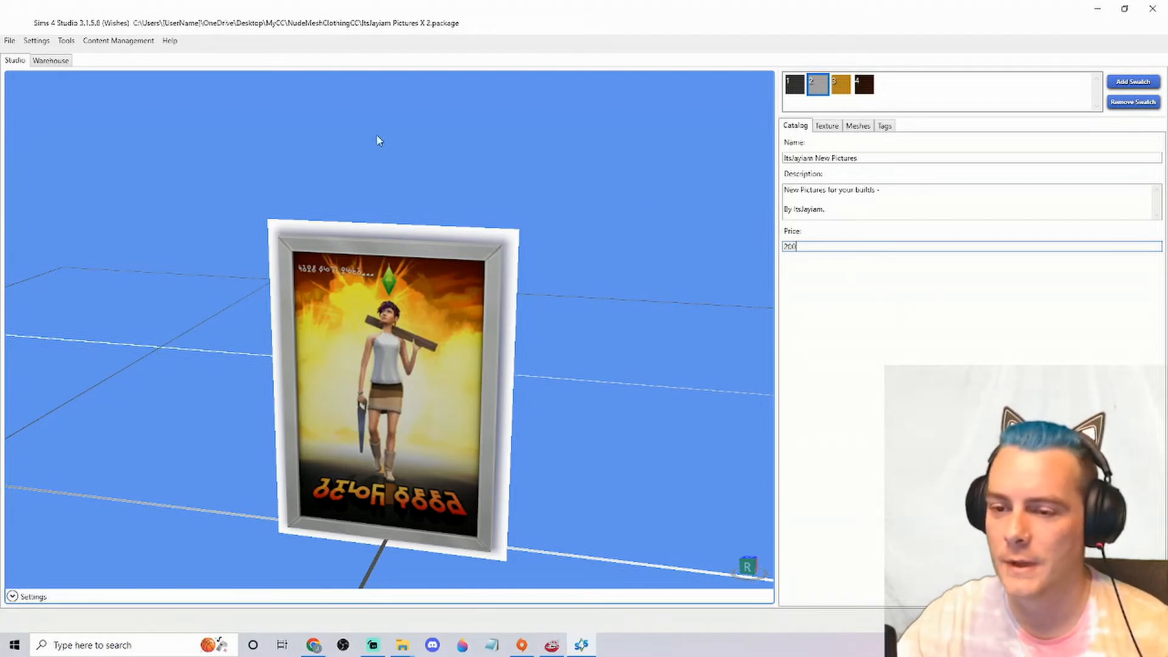
# Compare the poster preview with the black frame of swatch 1 and the grey frame of swatch 2
pyautogui.click(797, 85)
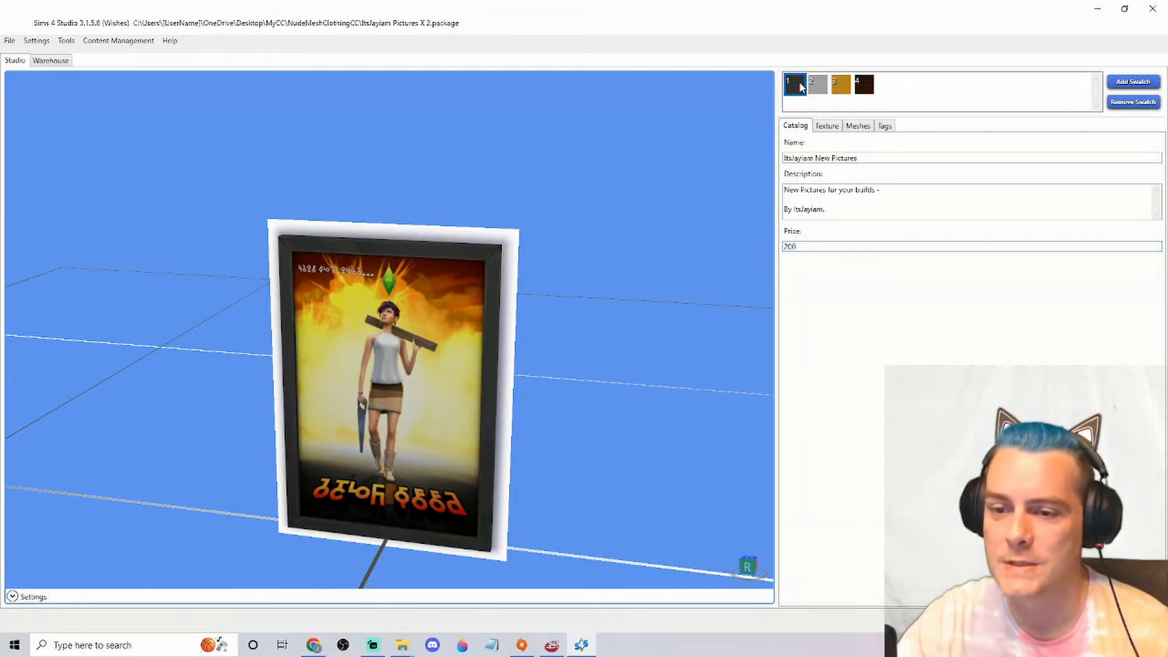
pyautogui.click(819, 88)
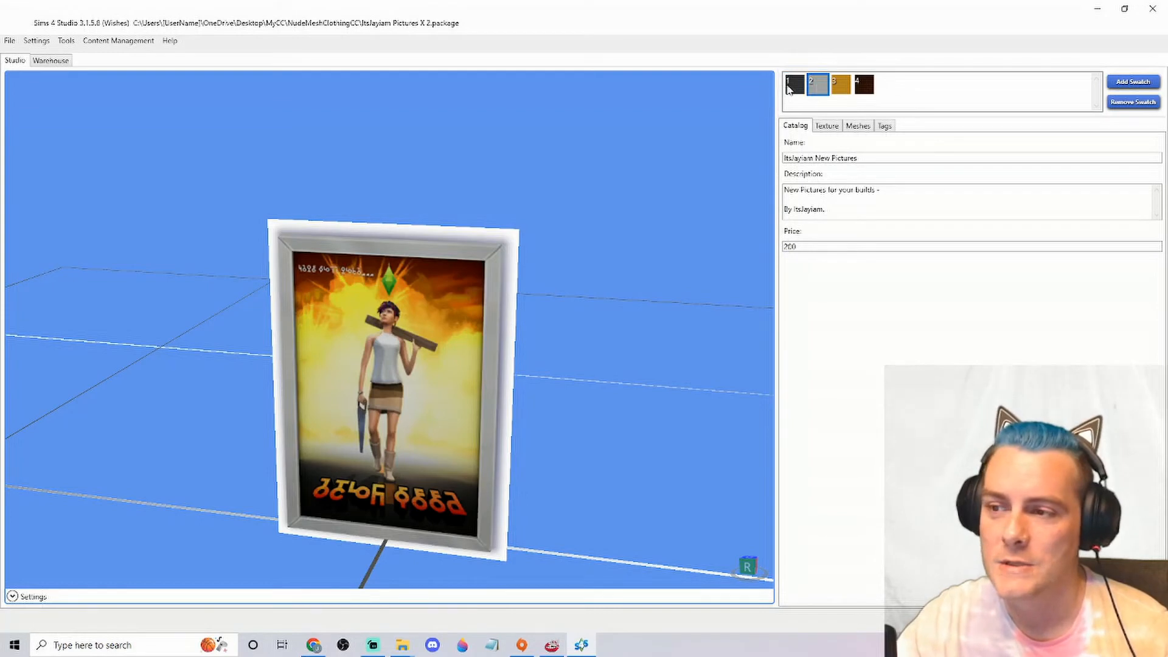
pyautogui.click(800, 87)
pyautogui.click(818, 87)
pyautogui.click(789, 86)
pyautogui.click(819, 91)
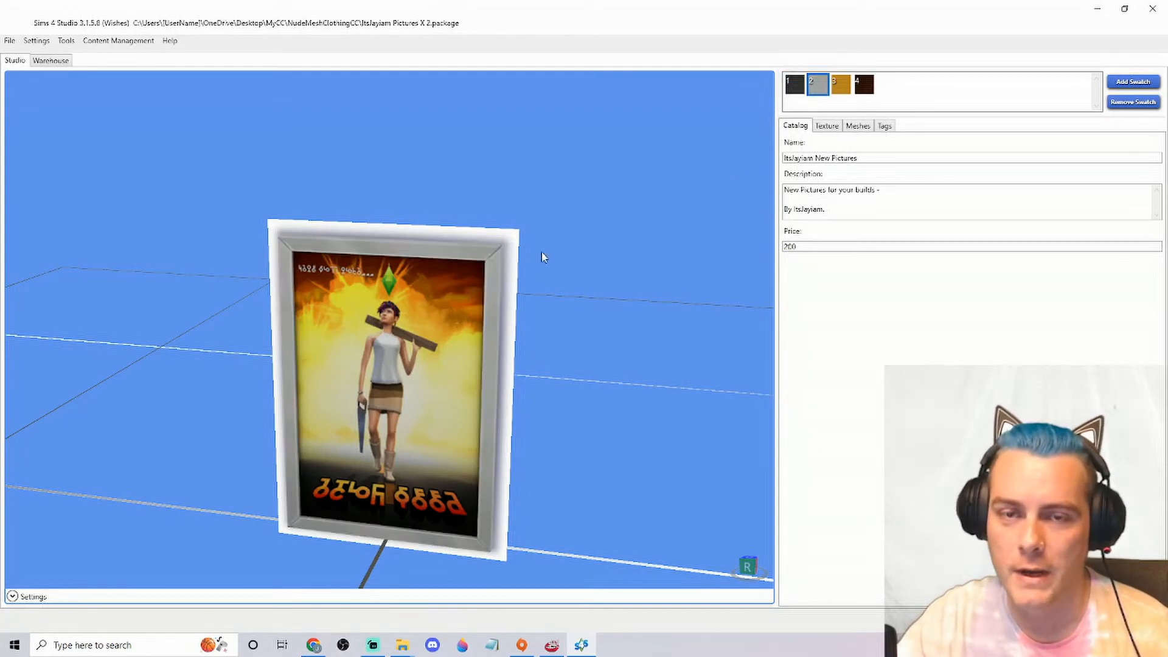
# Remove the tan-framed and dark brown-framed swatches, leaving the black and grey ones
pyautogui.click(846, 88)
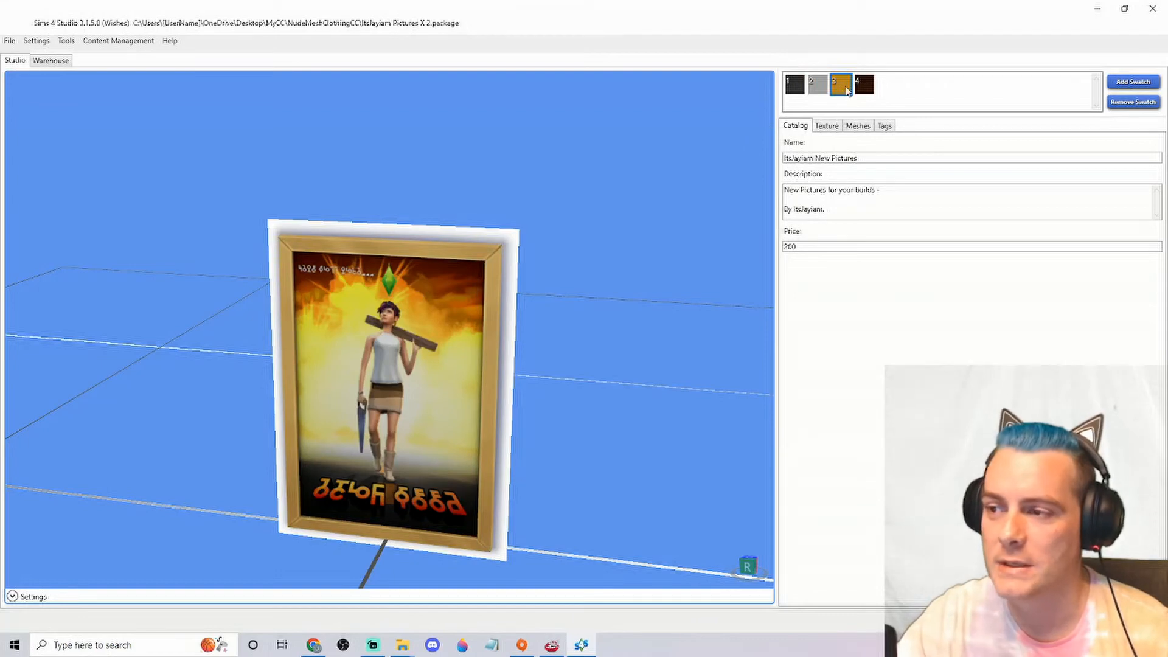
pyautogui.click(1132, 102)
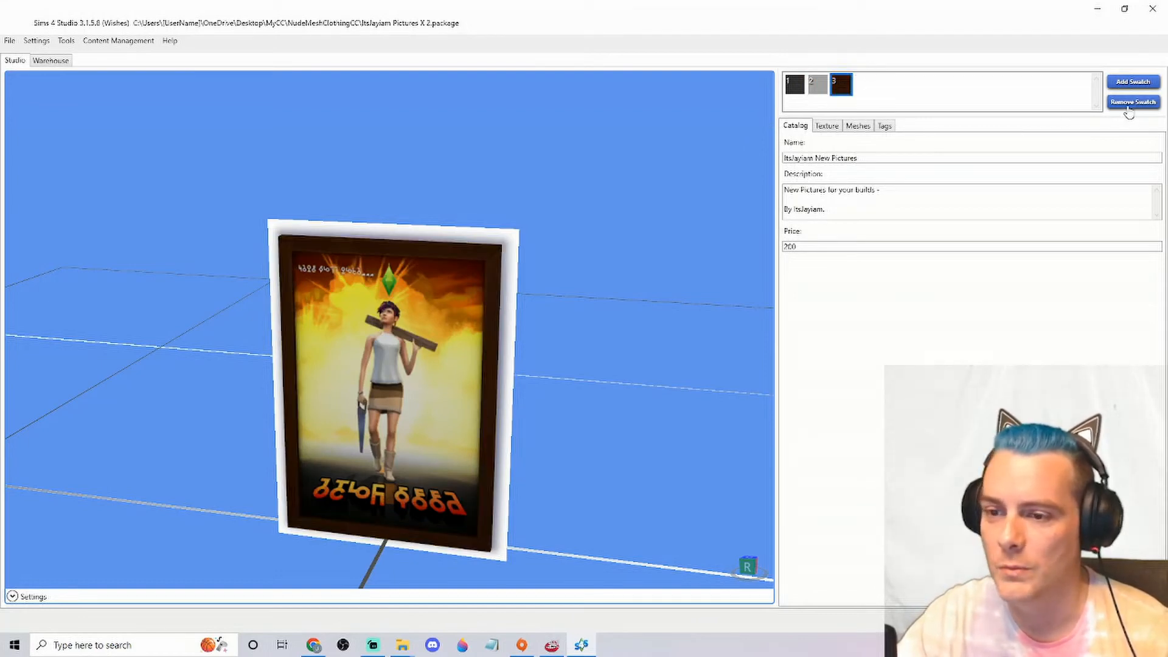
pyautogui.click(1132, 102)
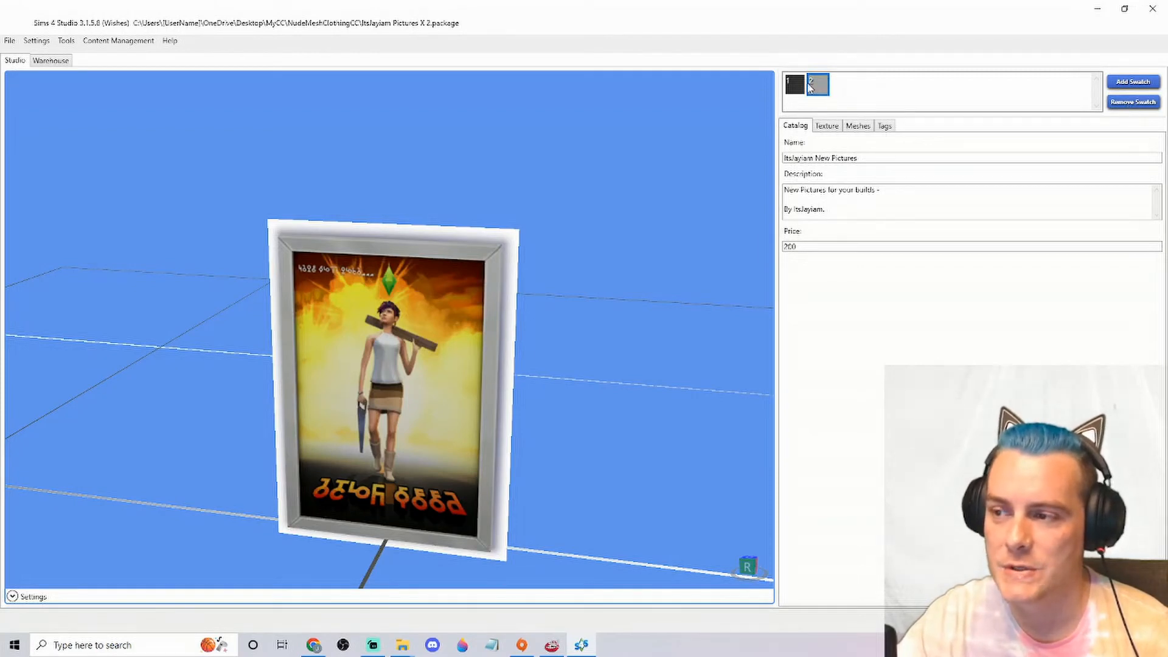
# Add a third swatch based on the black-framed swatch 1
pyautogui.click(794, 87)
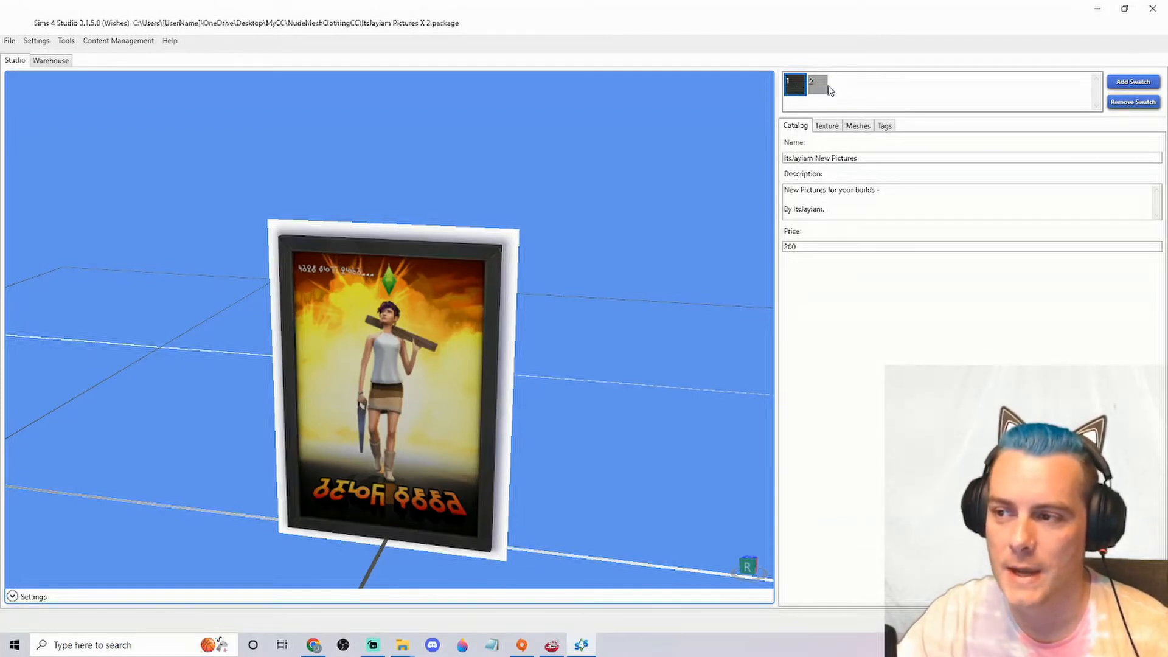
pyautogui.click(819, 92)
pyautogui.click(805, 92)
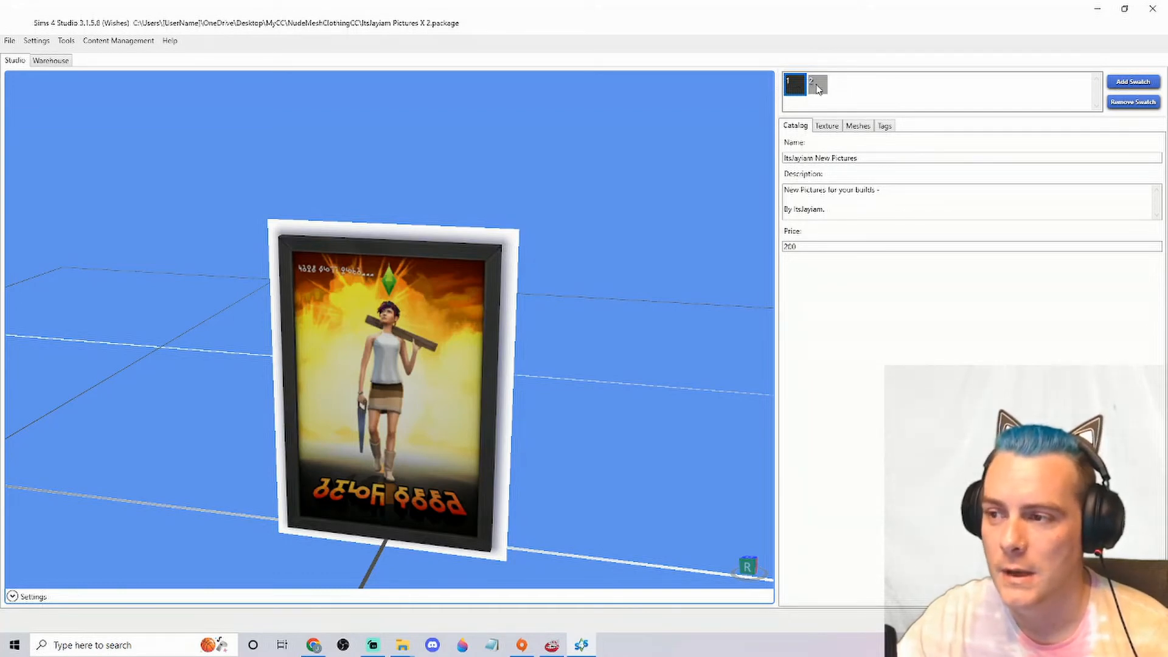
pyautogui.click(1118, 83)
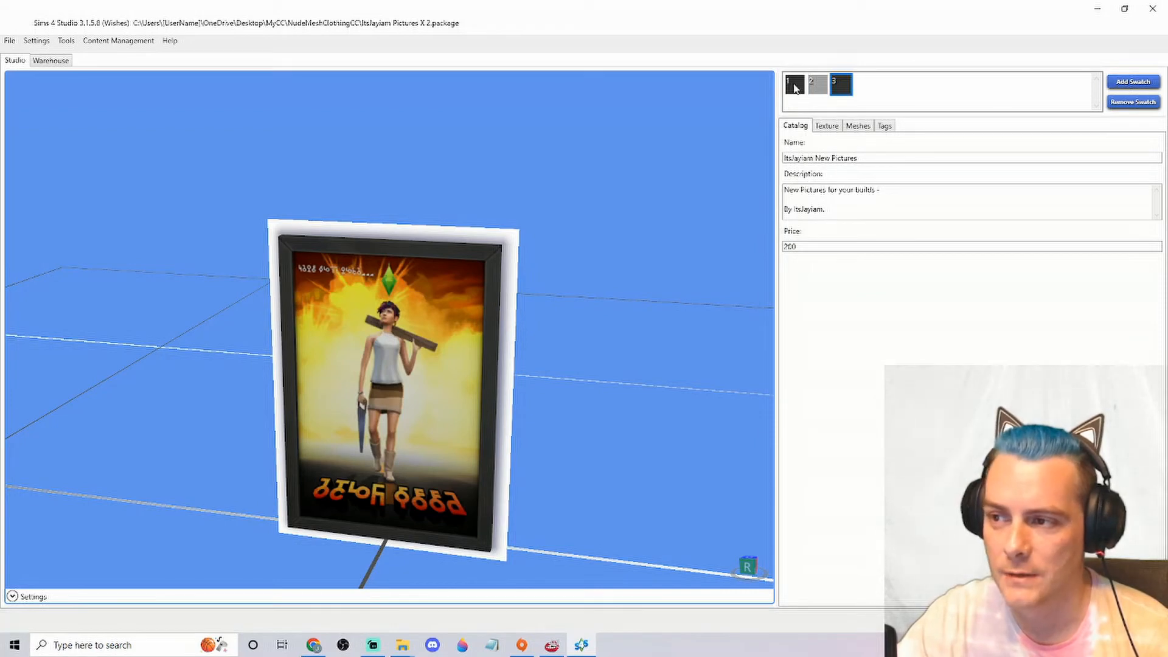
# Add a fourth swatch based on the grey-framed swatch 2, and remove it again
pyautogui.click(818, 88)
pyautogui.click(794, 87)
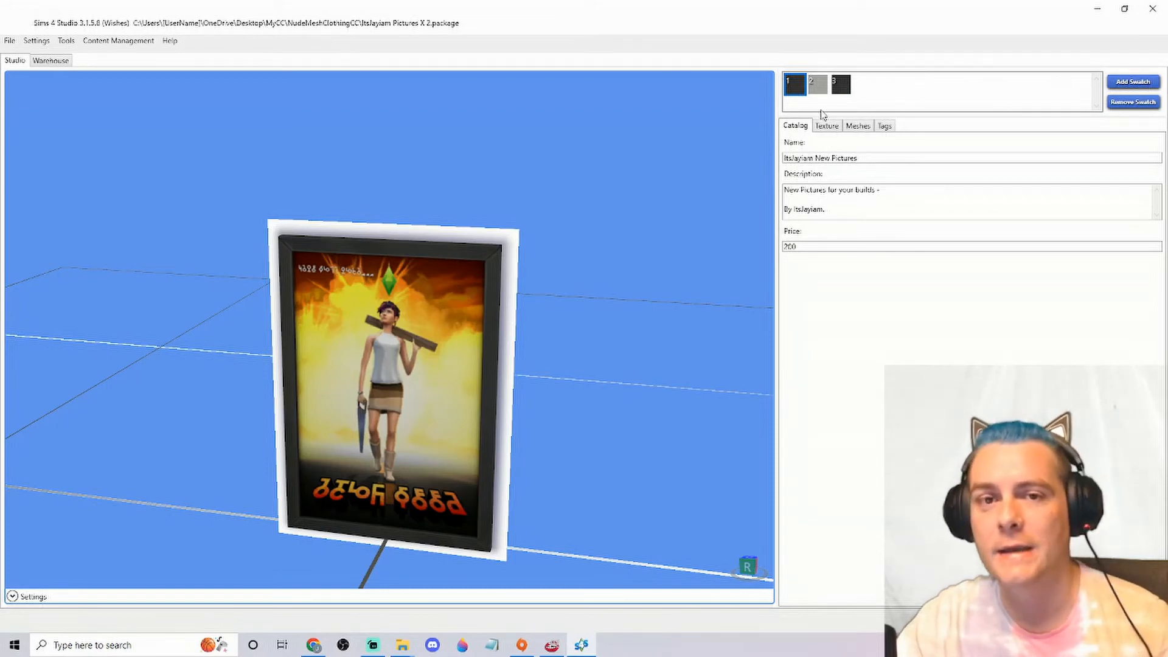
pyautogui.click(817, 89)
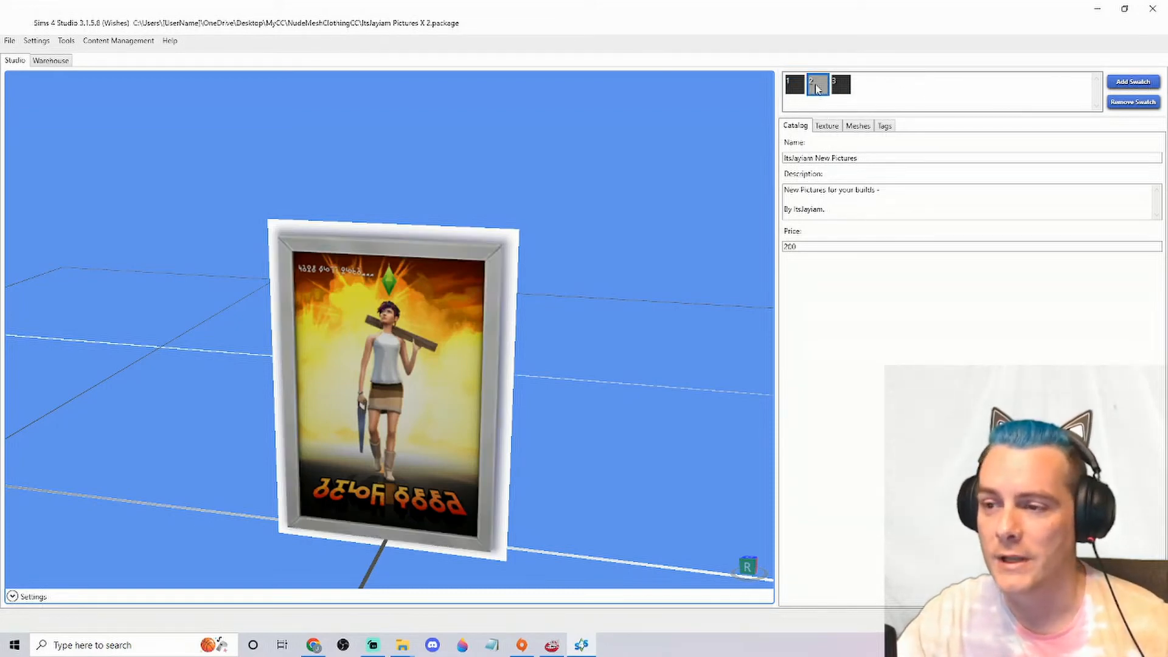
pyautogui.click(1133, 82)
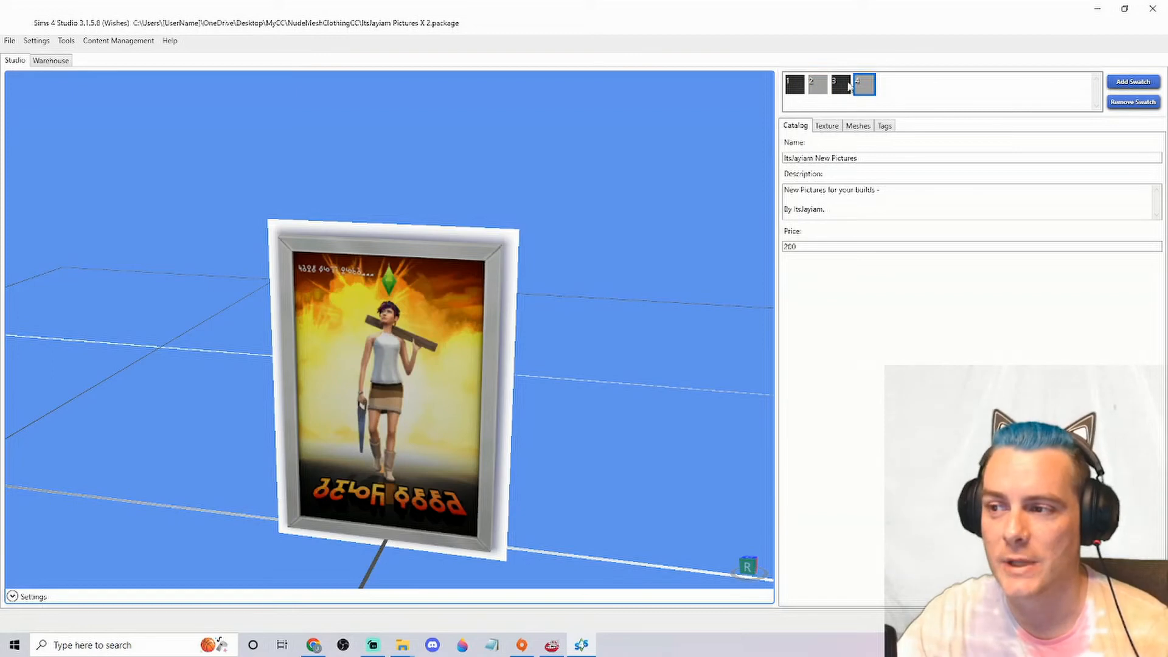
pyautogui.click(1134, 102)
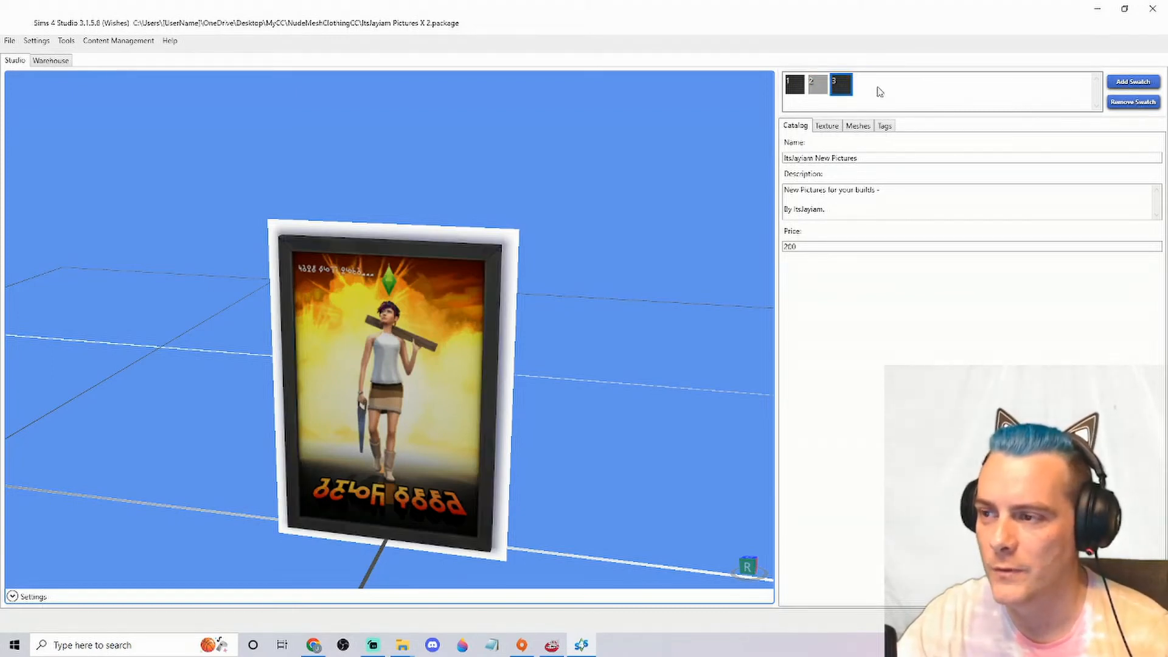
# Review the three remaining frame swatches in the poster preview
pyautogui.click(818, 89)
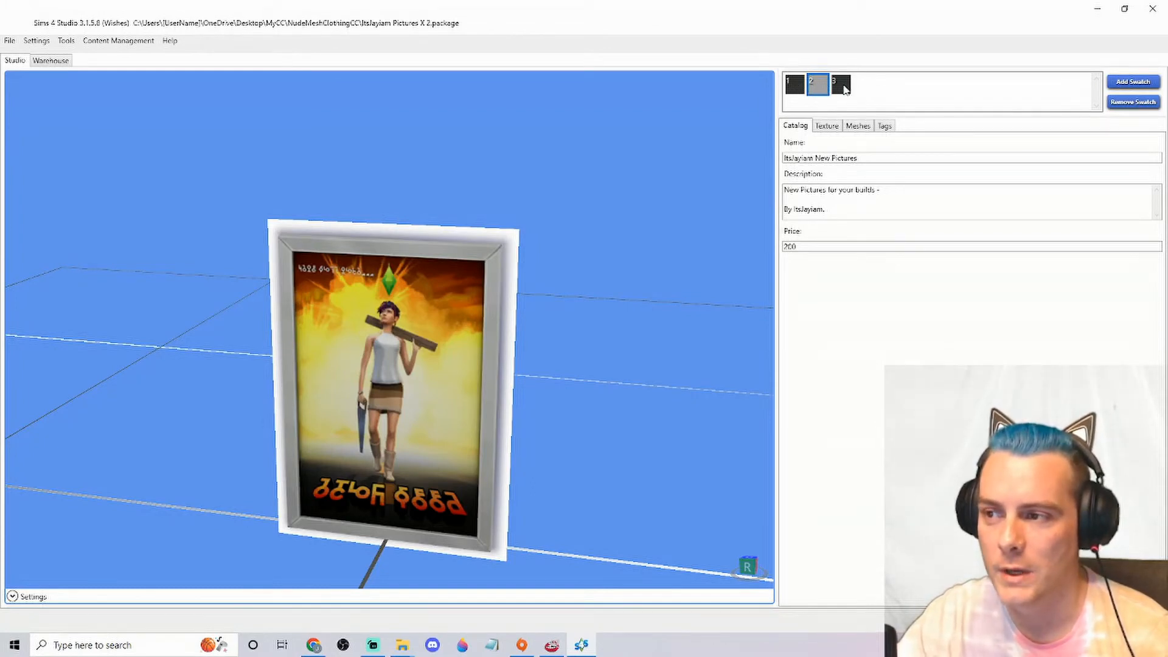
pyautogui.click(845, 89)
pyautogui.click(797, 89)
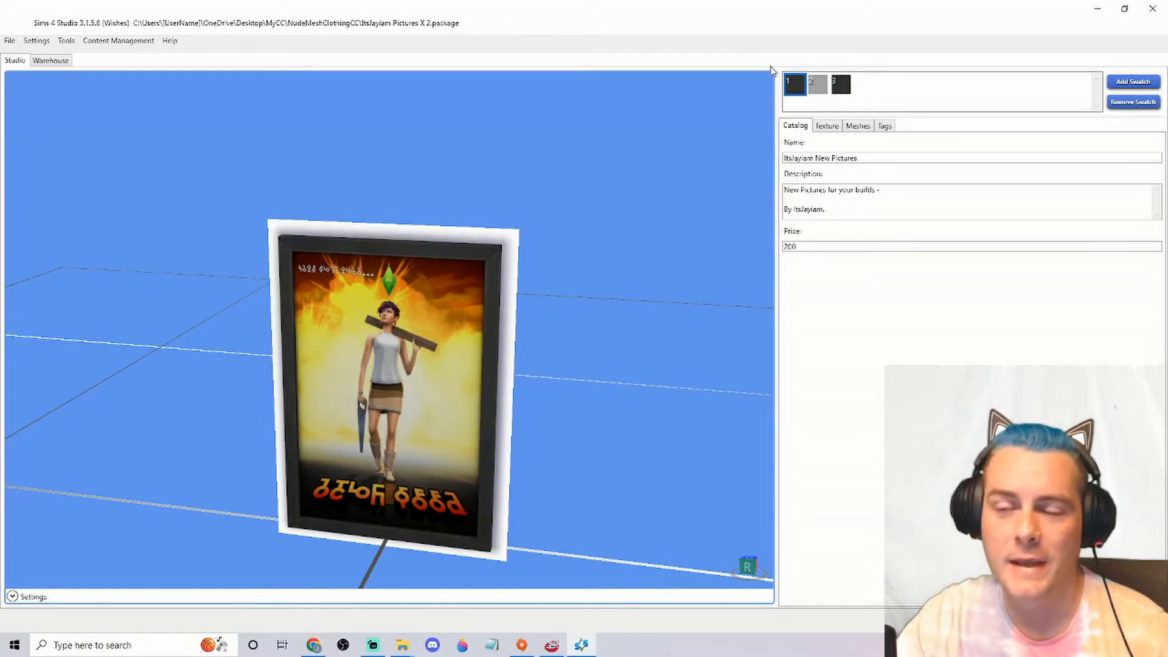
pyautogui.click(812, 89)
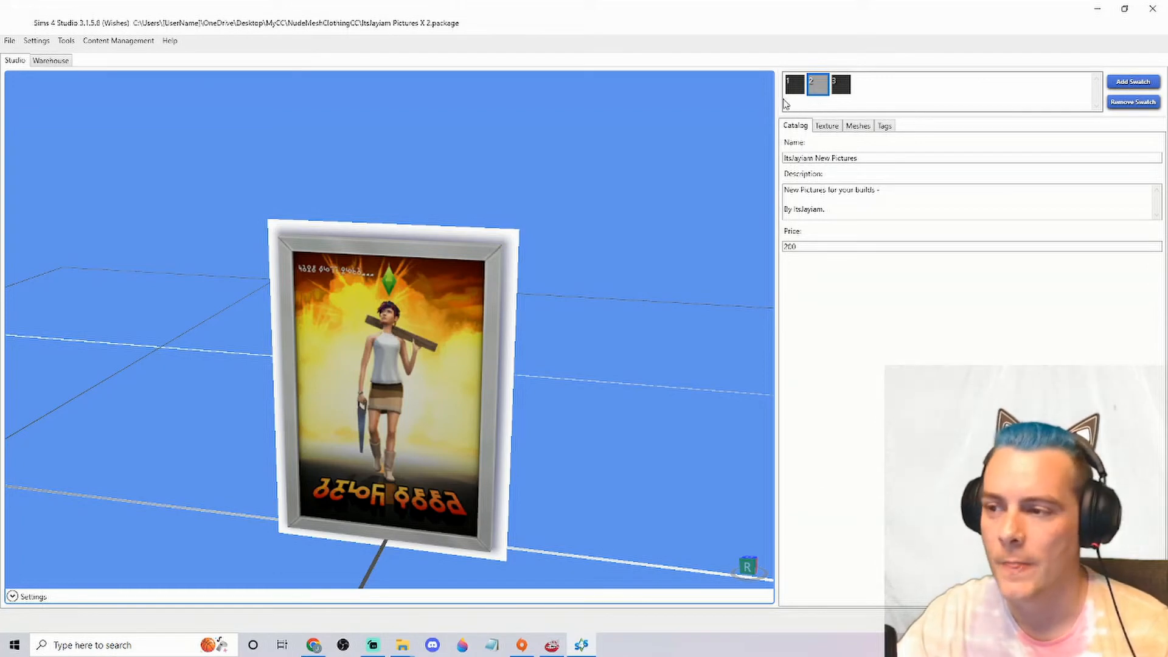
# Export the texture of swatch 3 as a PNG image named "ItsJayiams Pictures Top 3" in the NudeMeshClothingCC folder
pyautogui.click(842, 87)
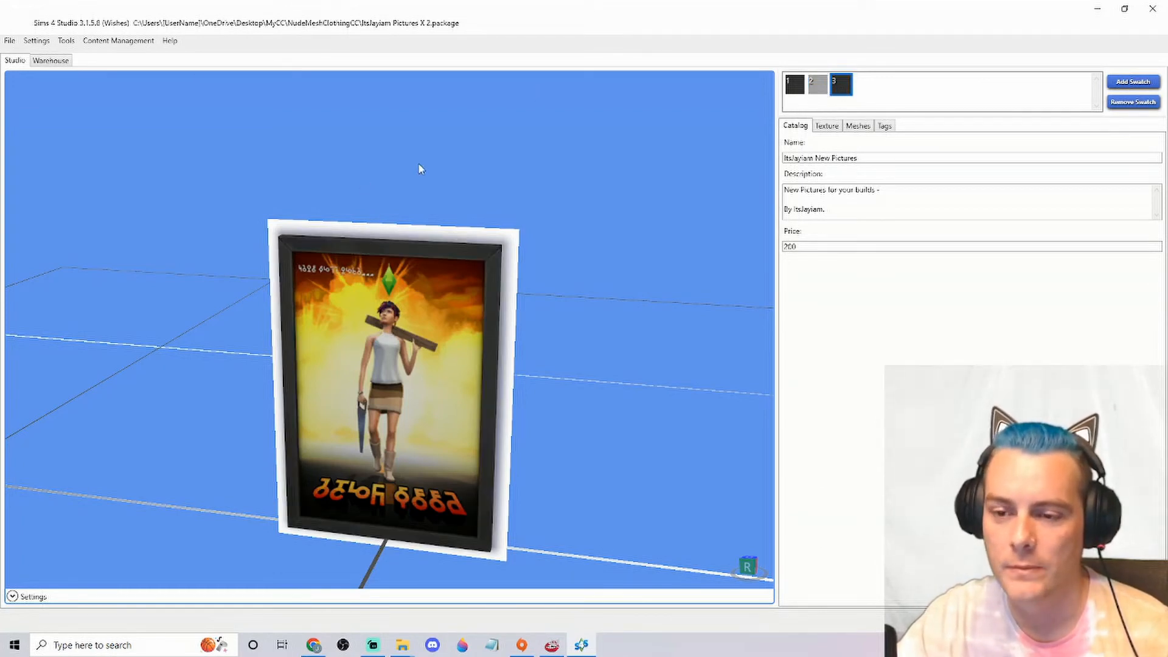
pyautogui.click(827, 127)
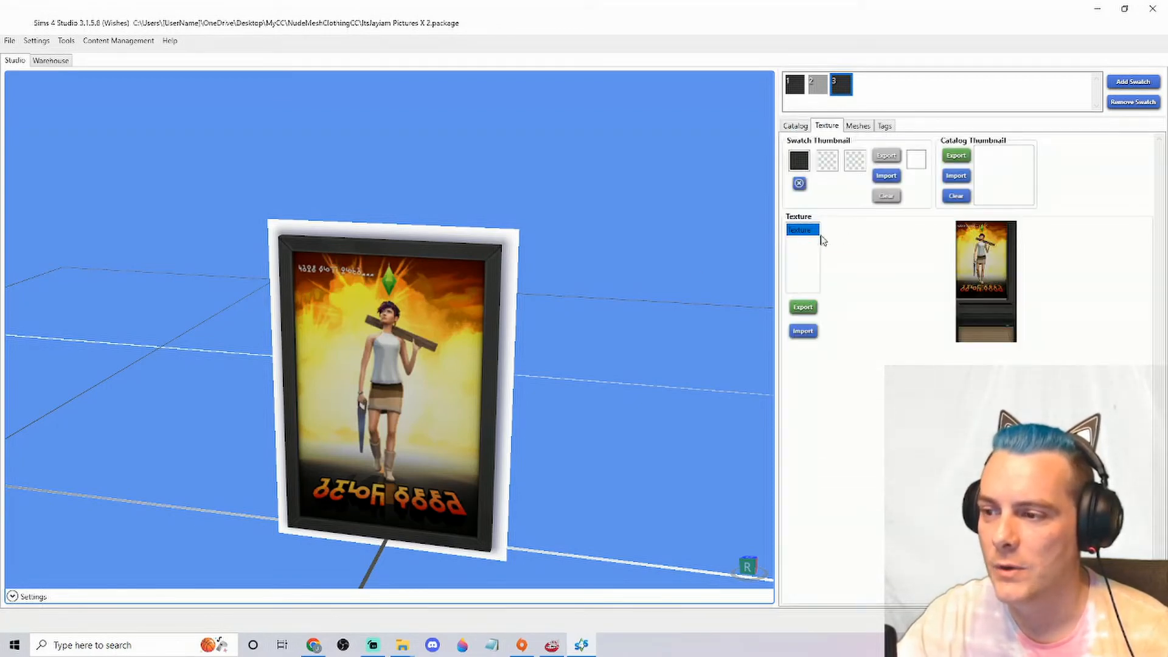
pyautogui.click(804, 308)
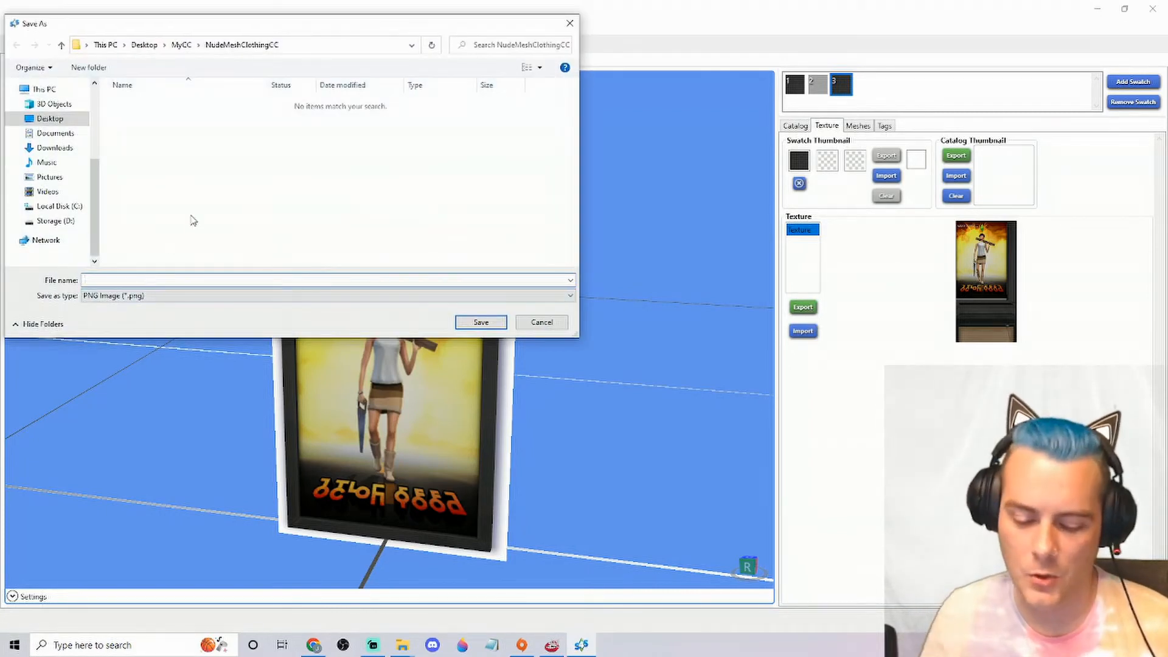
pyautogui.write('ItsJayiams')
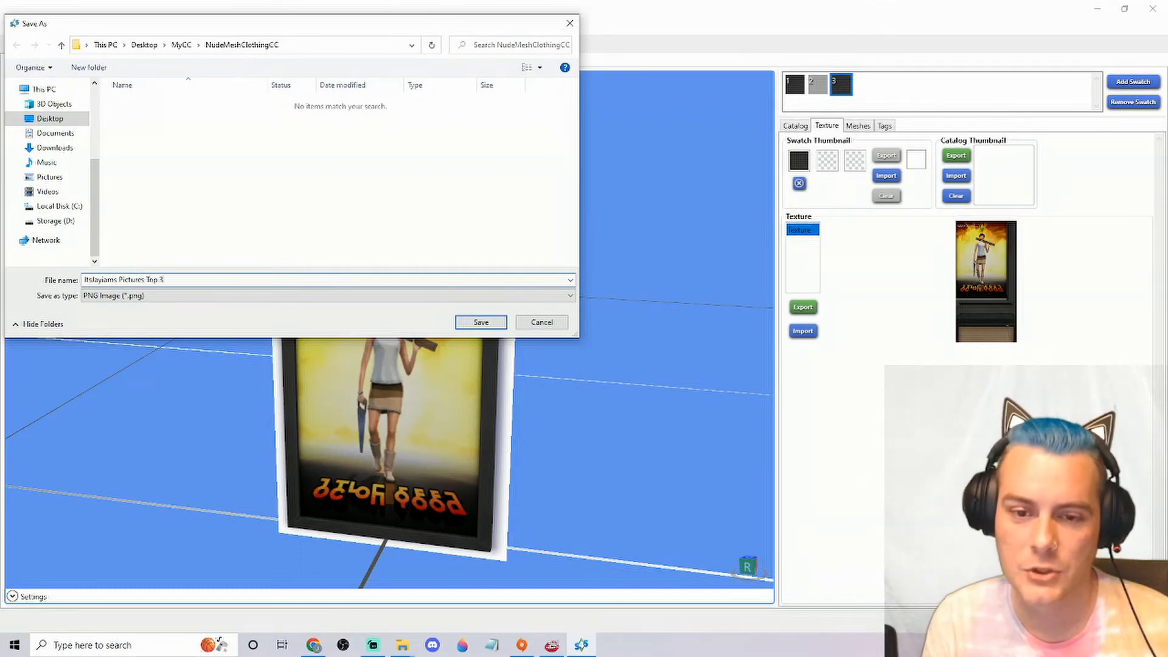
pyautogui.write('Pictures Top 3')
pyautogui.press('Return')
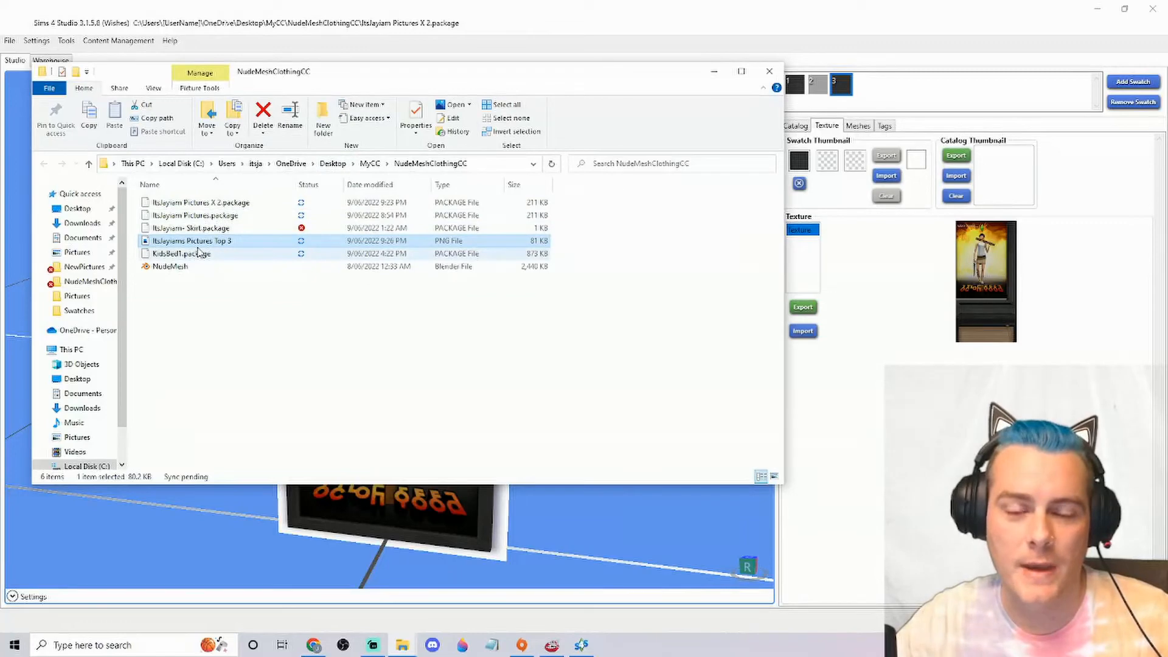
# Open the exported "ItsJayiams Pictures Top 3" image in GIMP from the NudeMeshClothingCC folder
pyautogui.rightClick(199, 251)
pyautogui.rightClick(200, 244)
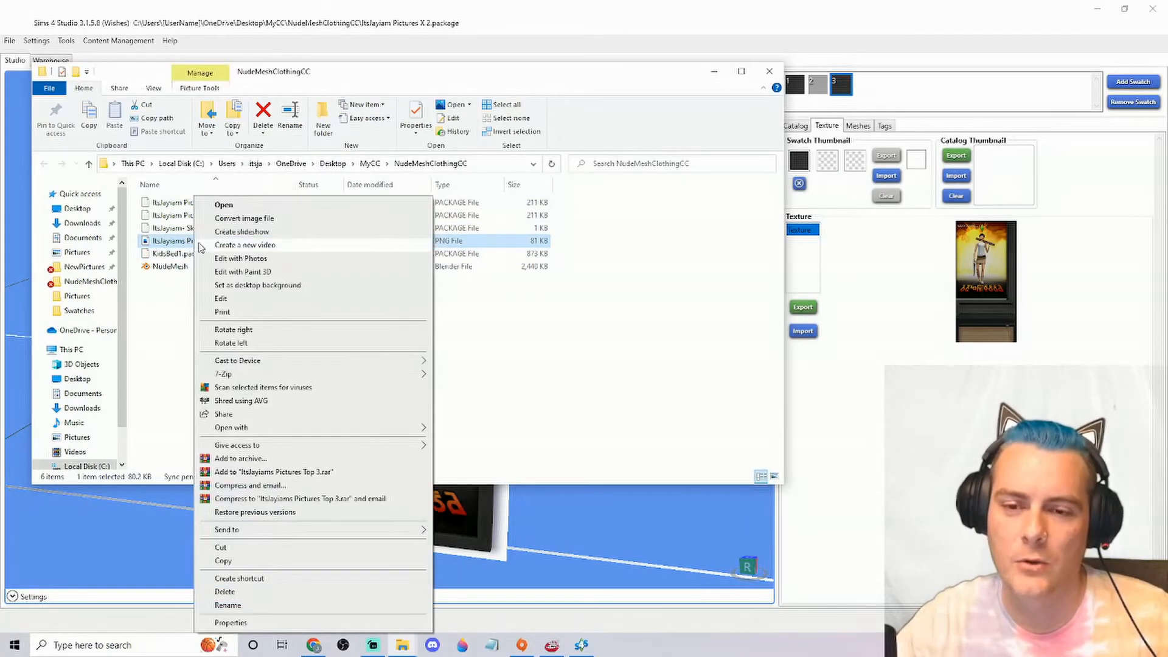
pyautogui.moveTo(408, 434)
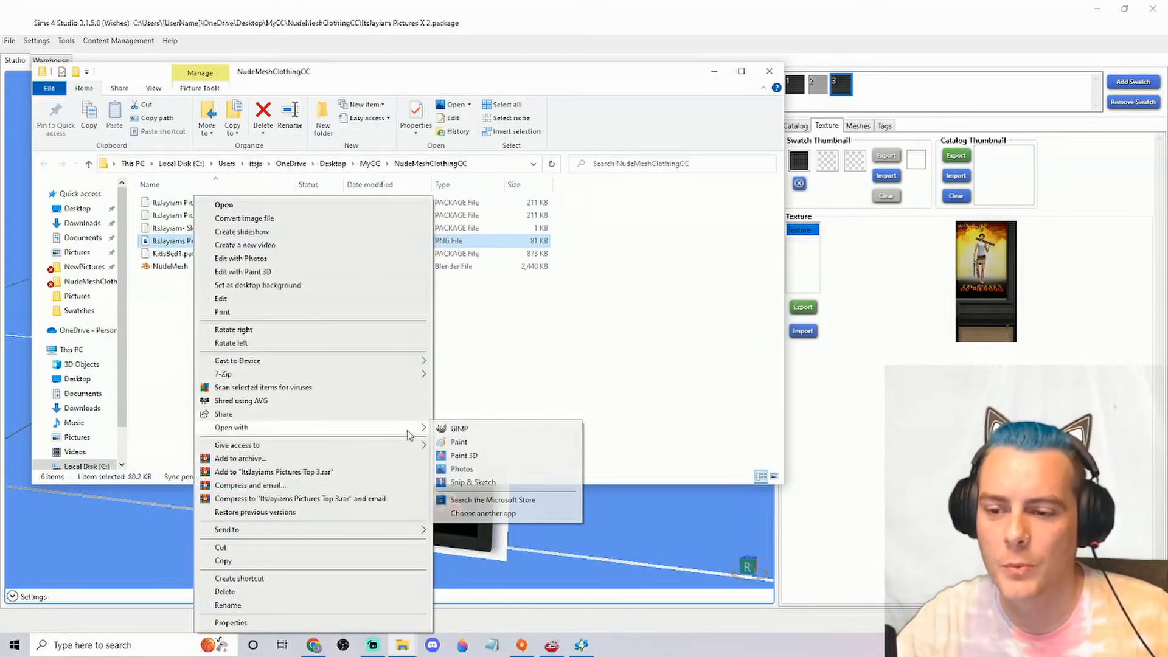
pyautogui.click(481, 429)
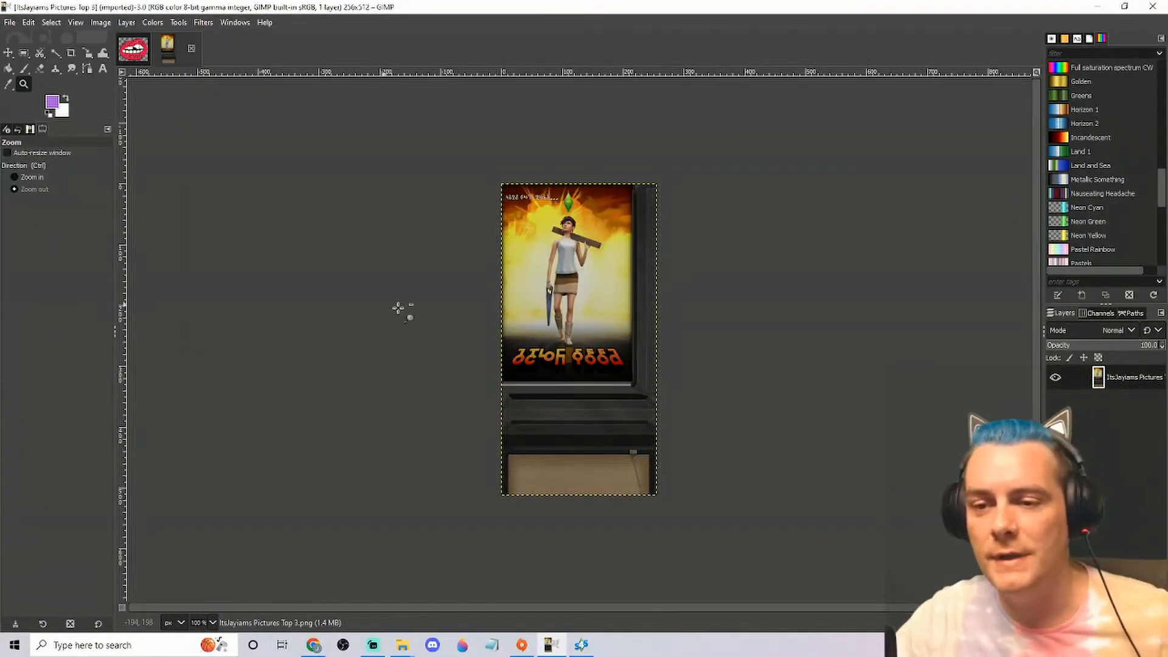
# Examine the artwork, frame and backing areas of the texture in GIMP, and compare them with the 3D poster in Sims 4 Studio
pyautogui.click(469, 336)
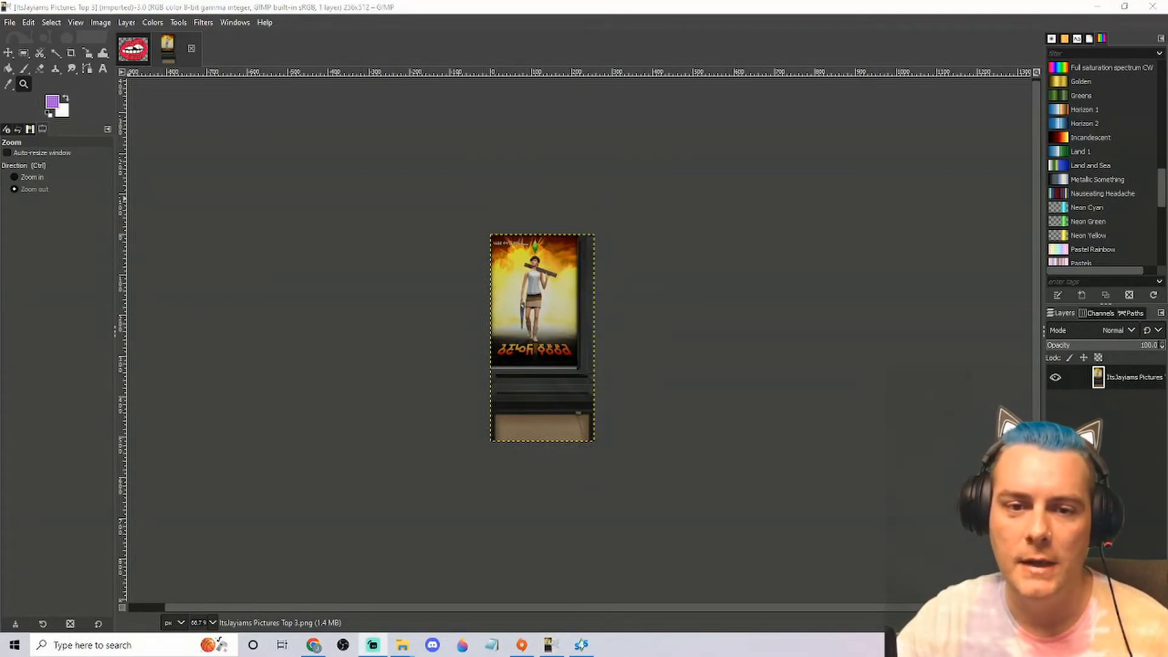
pyautogui.click(52, 177)
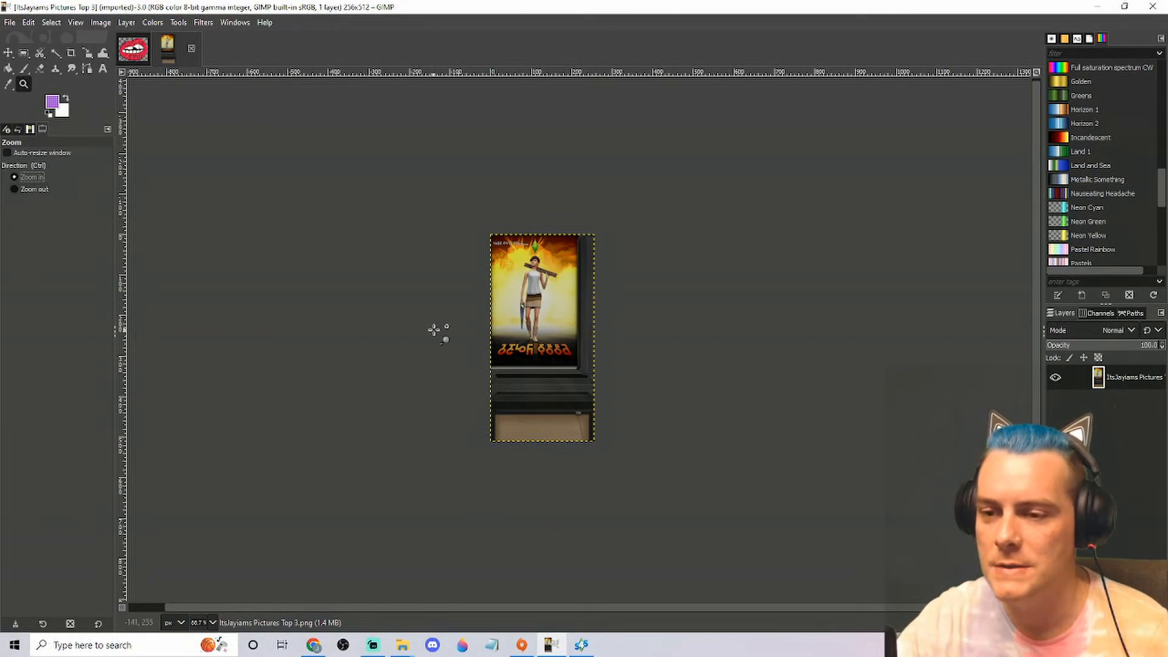
pyautogui.click(463, 323)
pyautogui.click(465, 301)
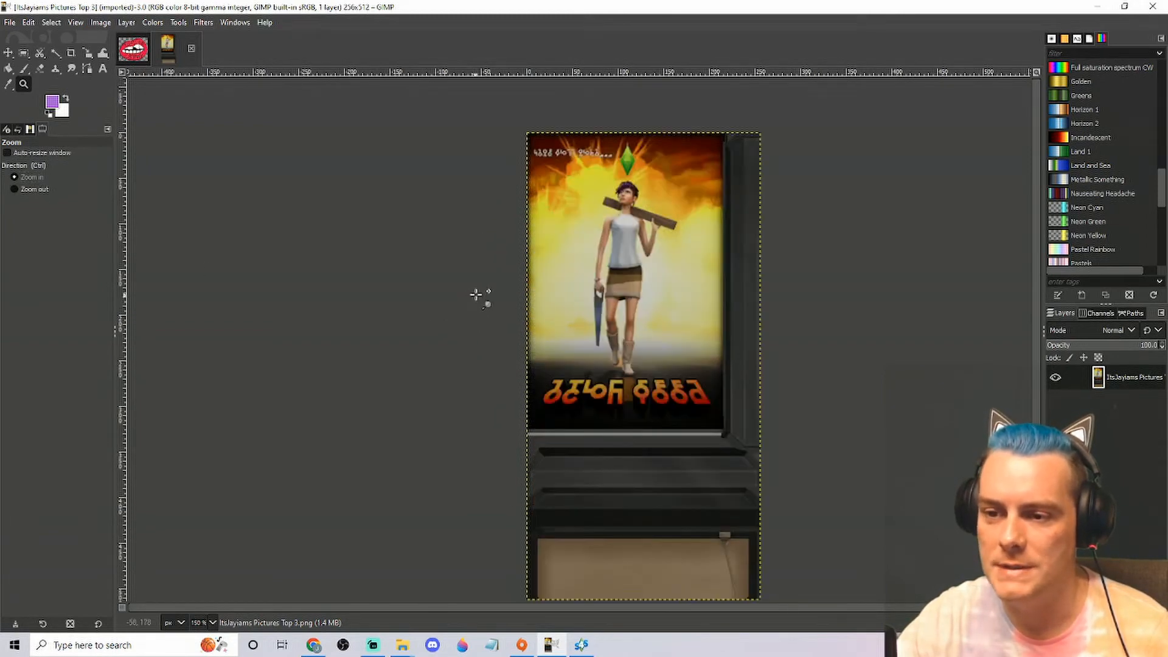
pyautogui.moveTo(503, 295); pyautogui.dragTo(407, 308)
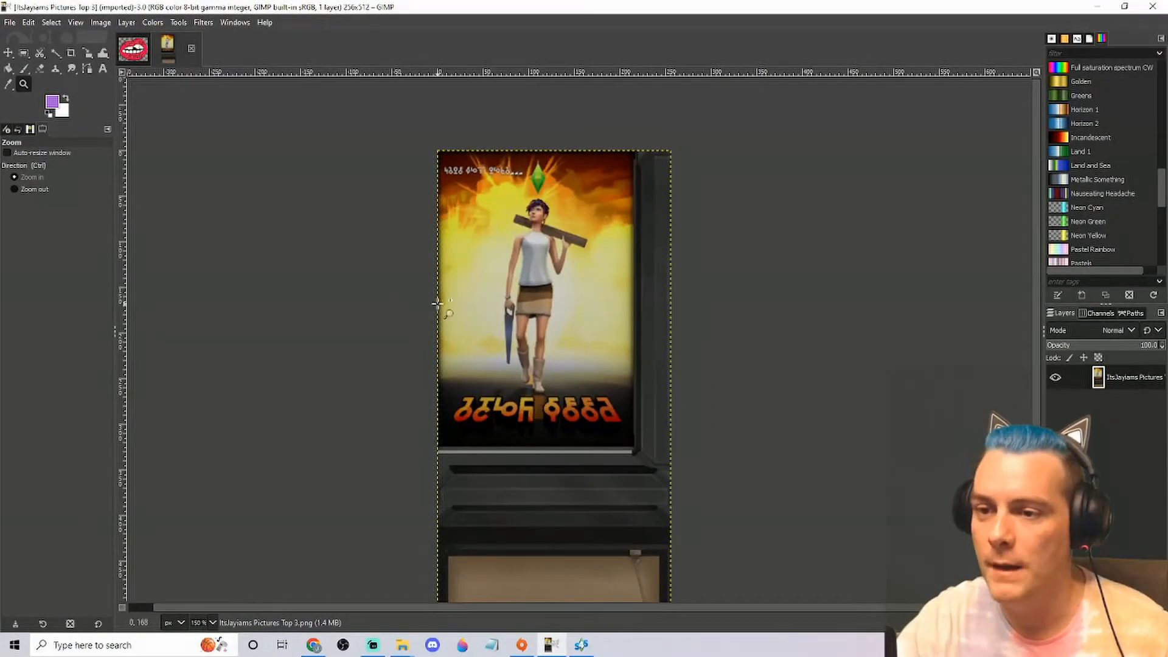
pyautogui.moveTo(376, 513); pyautogui.dragTo(366, 380)
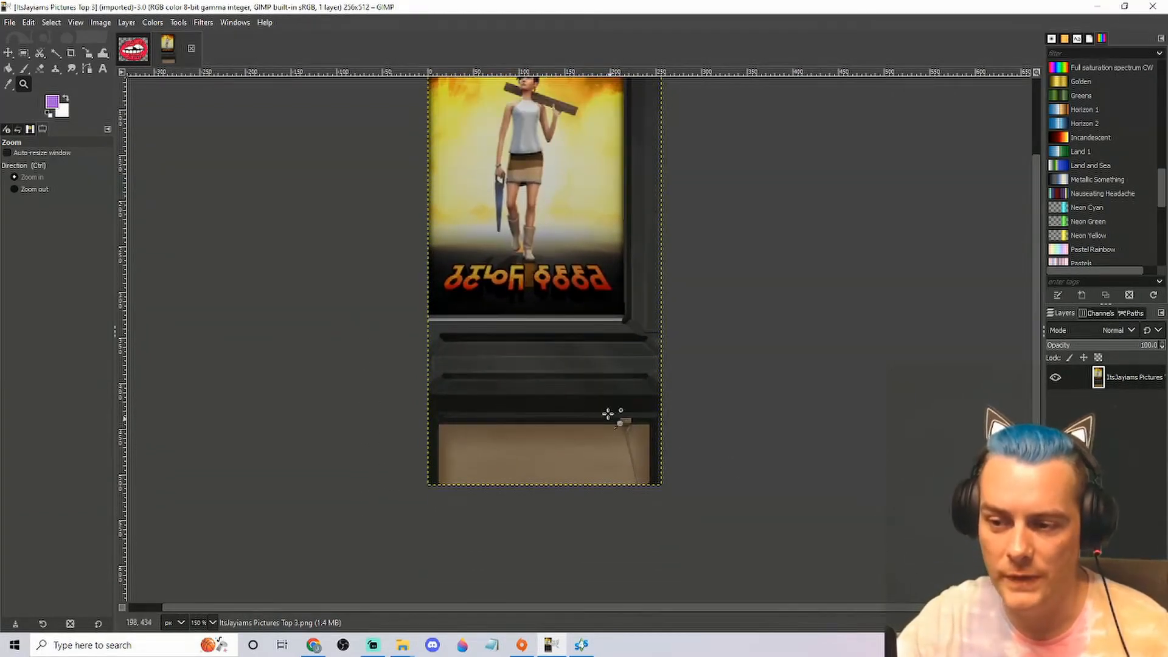
pyautogui.moveTo(315, 245); pyautogui.dragTo(355, 386)
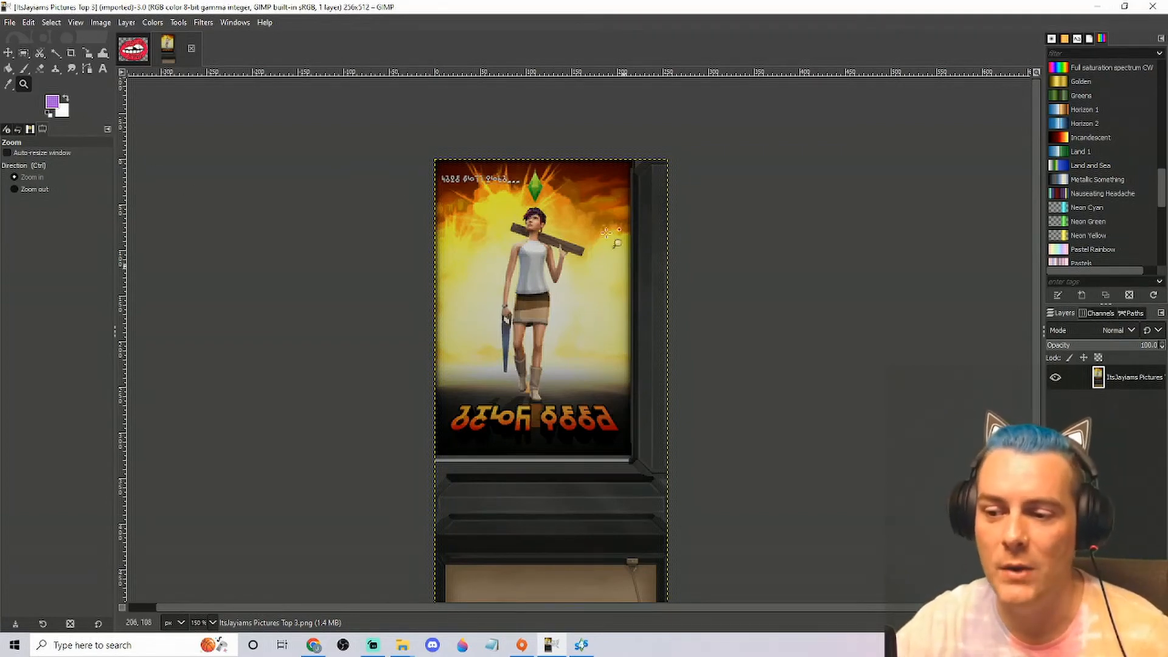
pyautogui.click(581, 647)
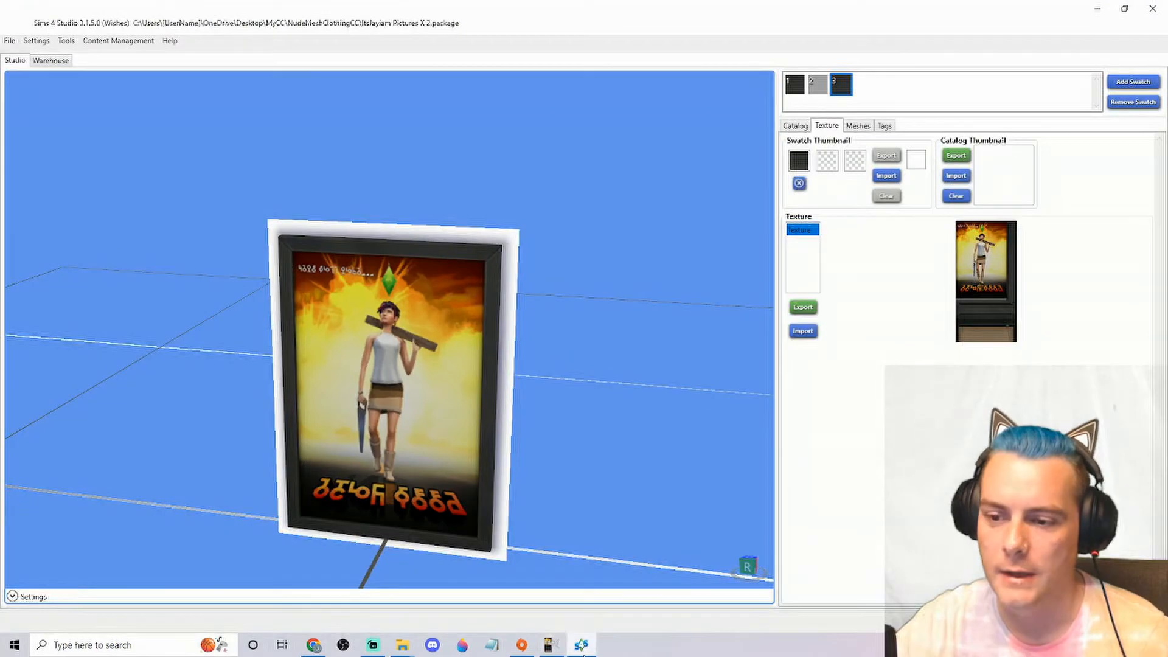
pyautogui.moveTo(461, 450); pyautogui.dragTo(400, 358)
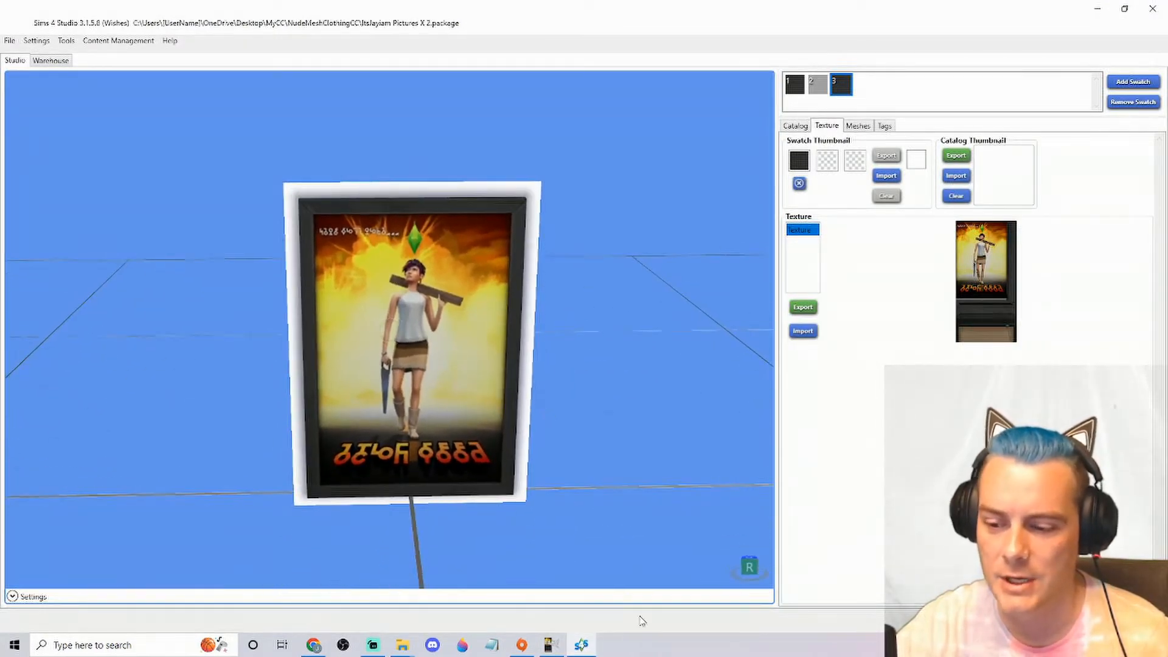
# Switch back to GIMP and make a rectangular selection of 216 x 329 px around the poster artwork, excluding the frame
pyautogui.click(551, 645)
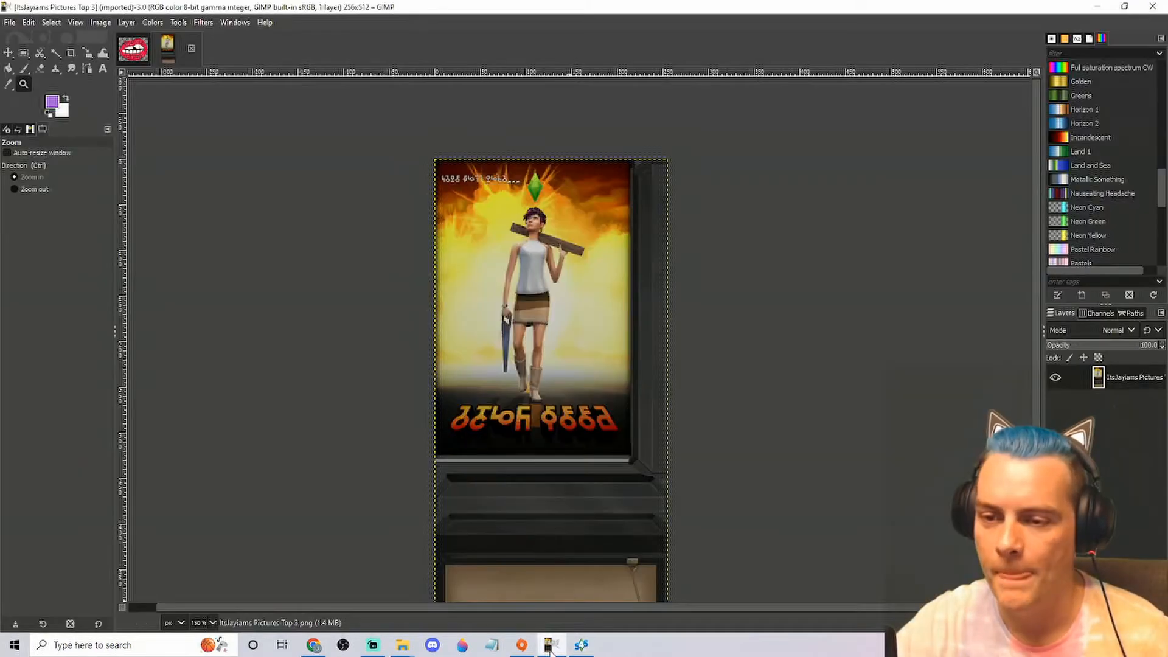
pyautogui.click(25, 53)
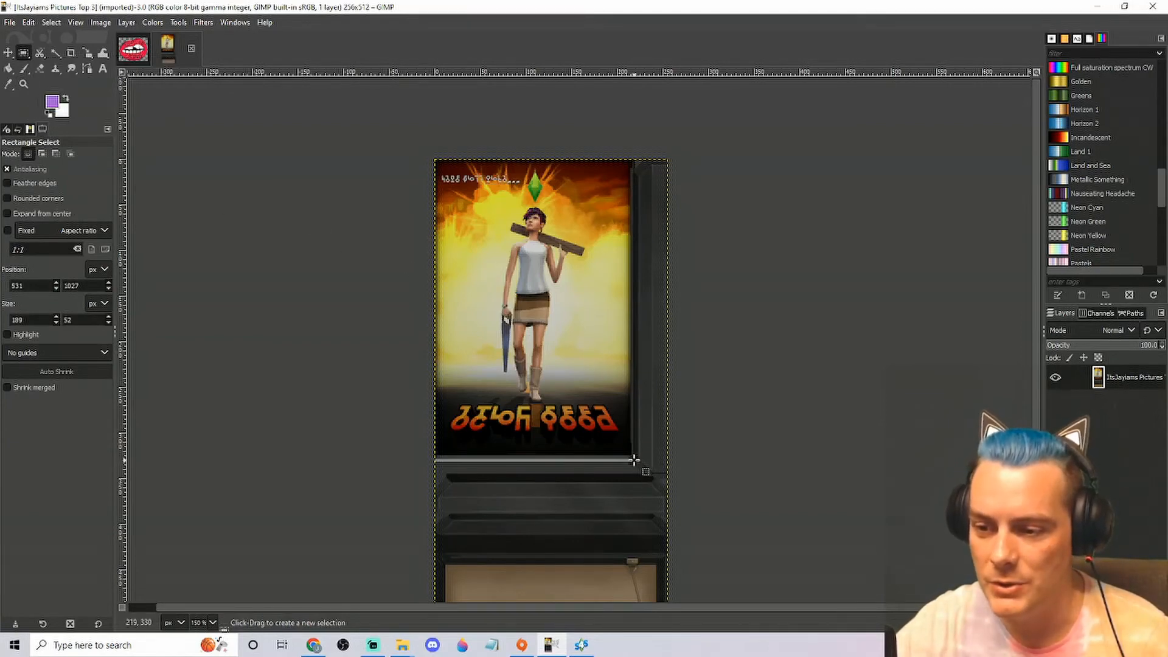
pyautogui.moveTo(626, 452); pyautogui.dragTo(435, 158)
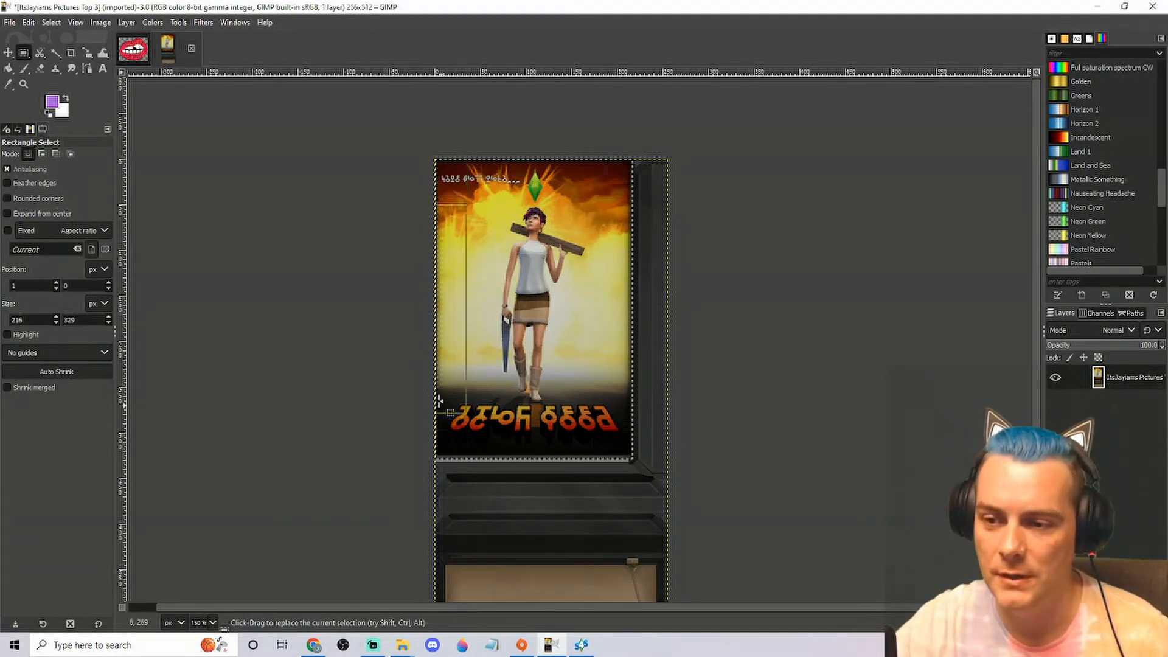
# Erase the poster artwork inside the selection with the Eraser, using the 2. Hardness 025 brush at size 125
pyautogui.click(39, 69)
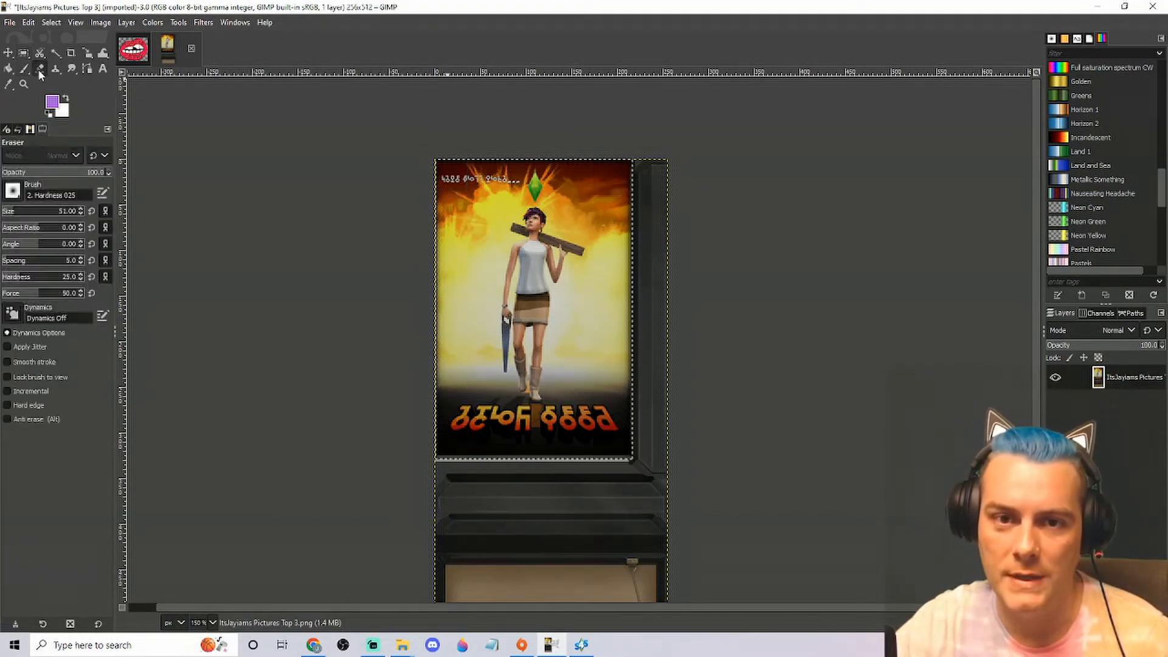
pyautogui.click(13, 192)
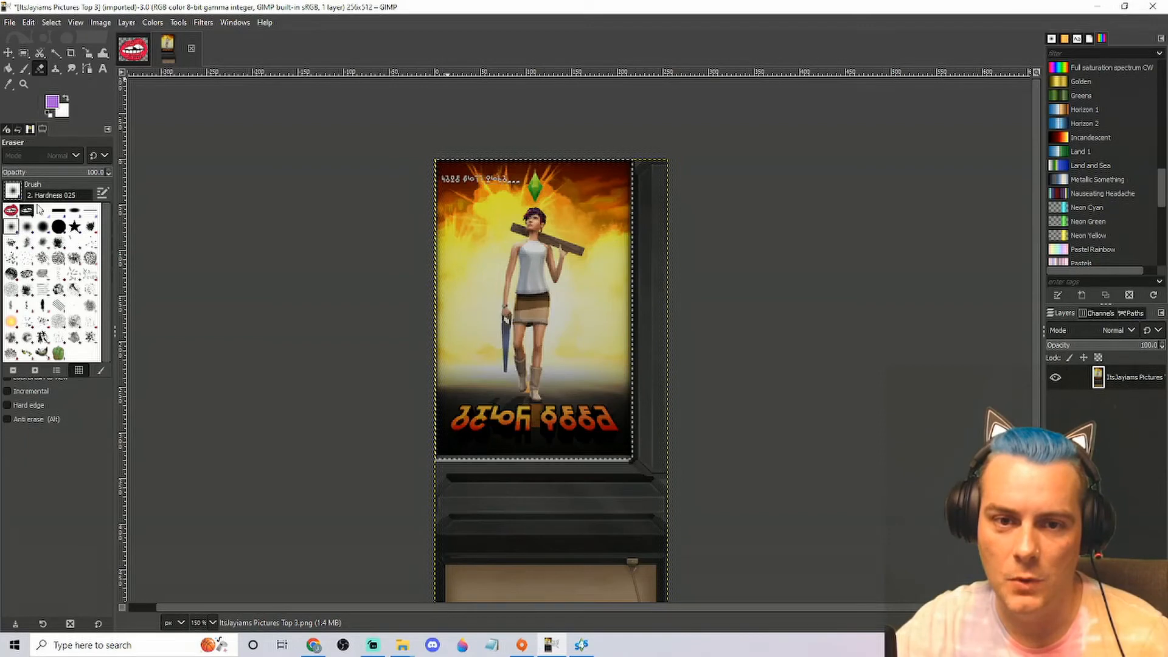
pyautogui.click(49, 189)
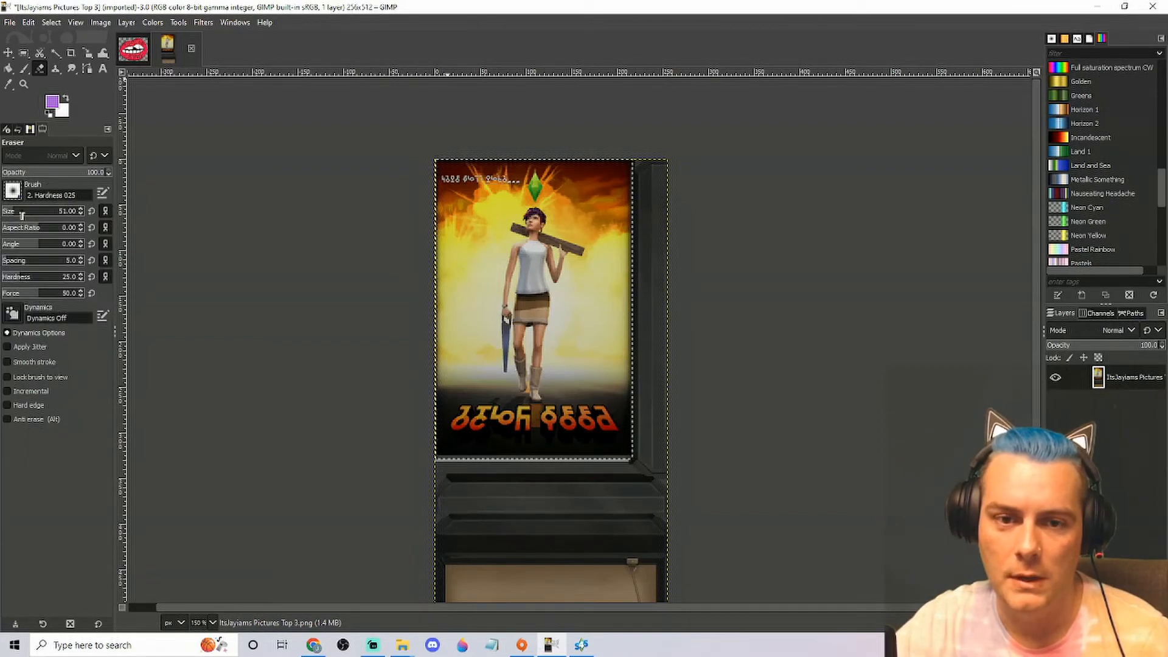
pyautogui.click(21, 211)
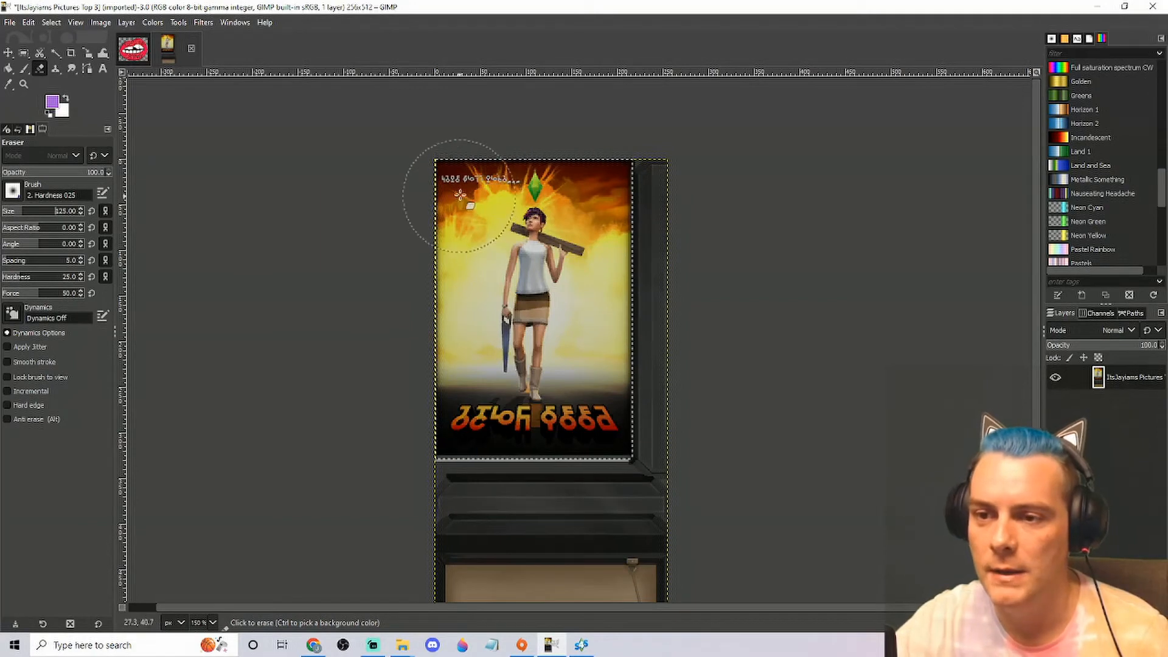
pyautogui.moveTo(459, 194); pyautogui.dragTo(461, 192)
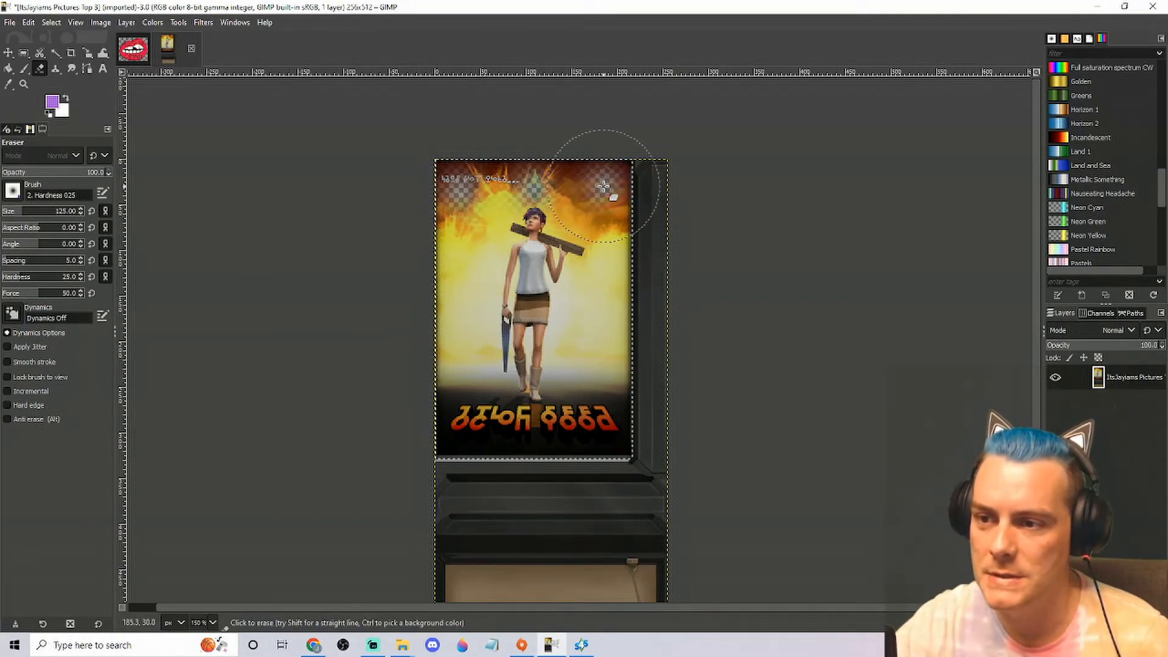
pyautogui.moveTo(533, 184); pyautogui.dragTo(493, 184)
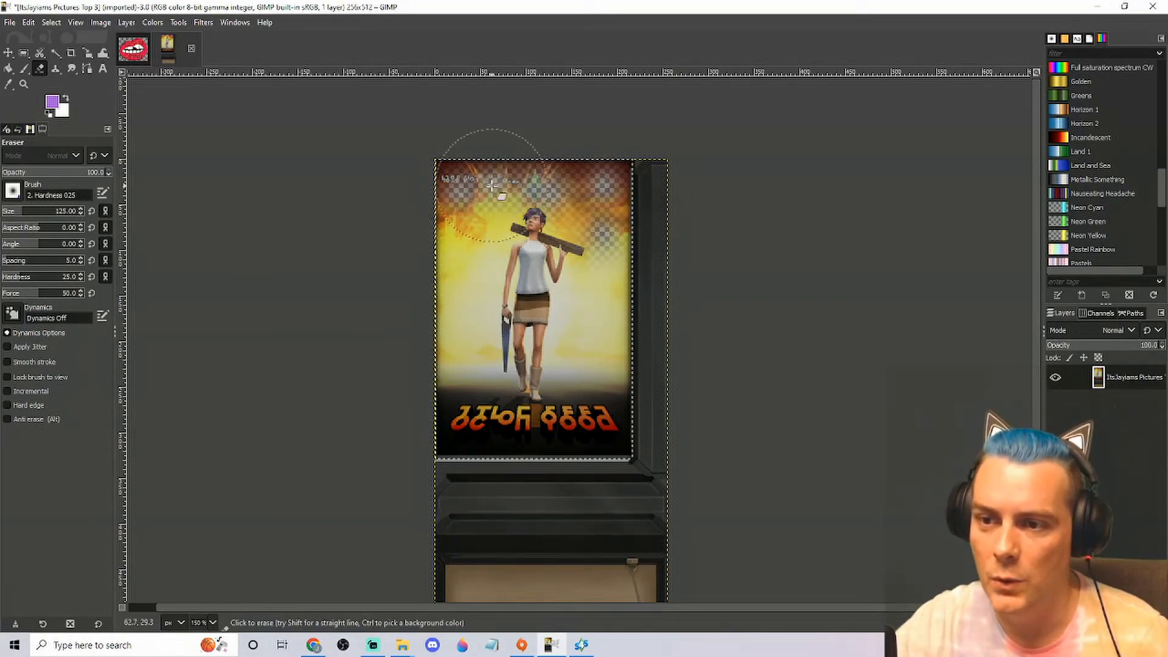
pyautogui.moveTo(457, 232)
pyautogui.mouseDown()
pyautogui.moveTo(450, 434)
pyautogui.moveTo(615, 444)
pyautogui.moveTo(589, 424)
pyautogui.moveTo(535, 450)
pyautogui.moveTo(463, 451)
pyautogui.moveTo(481, 396)
pyautogui.moveTo(603, 417)
pyautogui.moveTo(627, 392)
pyautogui.moveTo(633, 347)
pyautogui.moveTo(511, 341)
pyautogui.moveTo(480, 323)
pyautogui.moveTo(465, 268)
pyautogui.moveTo(645, 334)
pyautogui.moveTo(627, 201)
pyautogui.moveTo(562, 241)
pyautogui.moveTo(417, 274)
pyautogui.moveTo(430, 339)
pyautogui.moveTo(626, 339)
pyautogui.moveTo(633, 261)
pyautogui.moveTo(595, 196)
pyautogui.moveTo(536, 193)
pyautogui.moveTo(505, 213)
pyautogui.moveTo(469, 167)
pyautogui.moveTo(450, 225)
pyautogui.moveTo(456, 300)
pyautogui.moveTo(505, 420)
pyautogui.moveTo(469, 417)
pyautogui.moveTo(594, 421)
pyautogui.mouseUp()
pyautogui.click(541, 422)
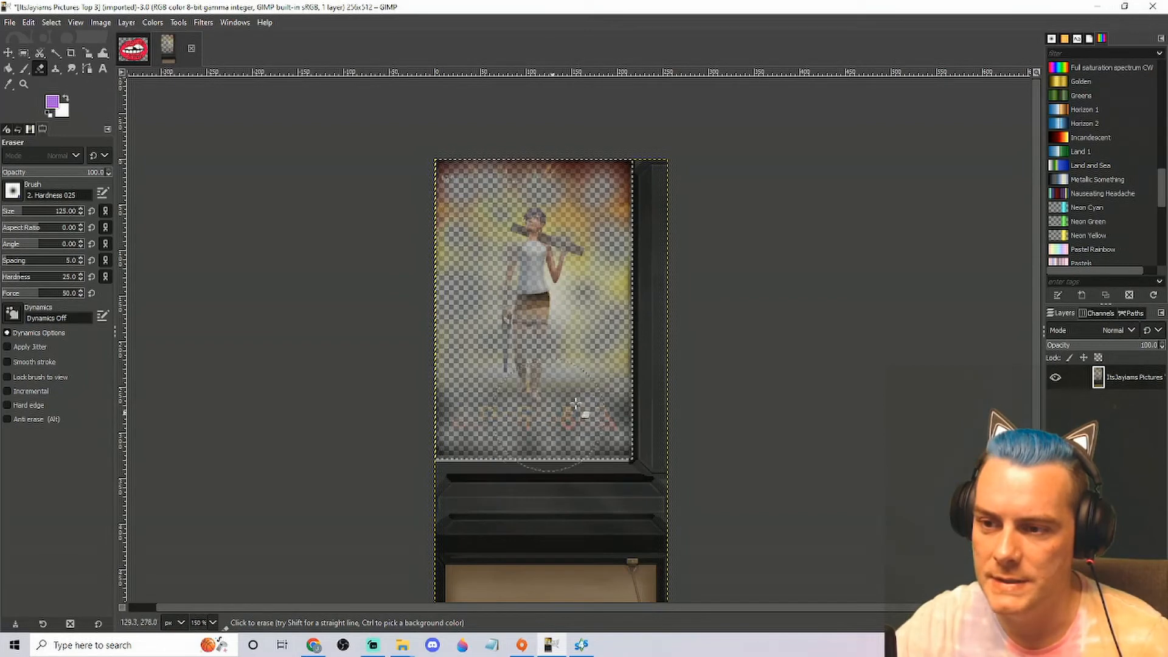
pyautogui.click(608, 177)
pyautogui.click(608, 165)
pyautogui.click(578, 168)
pyautogui.click(489, 163)
pyautogui.click(449, 171)
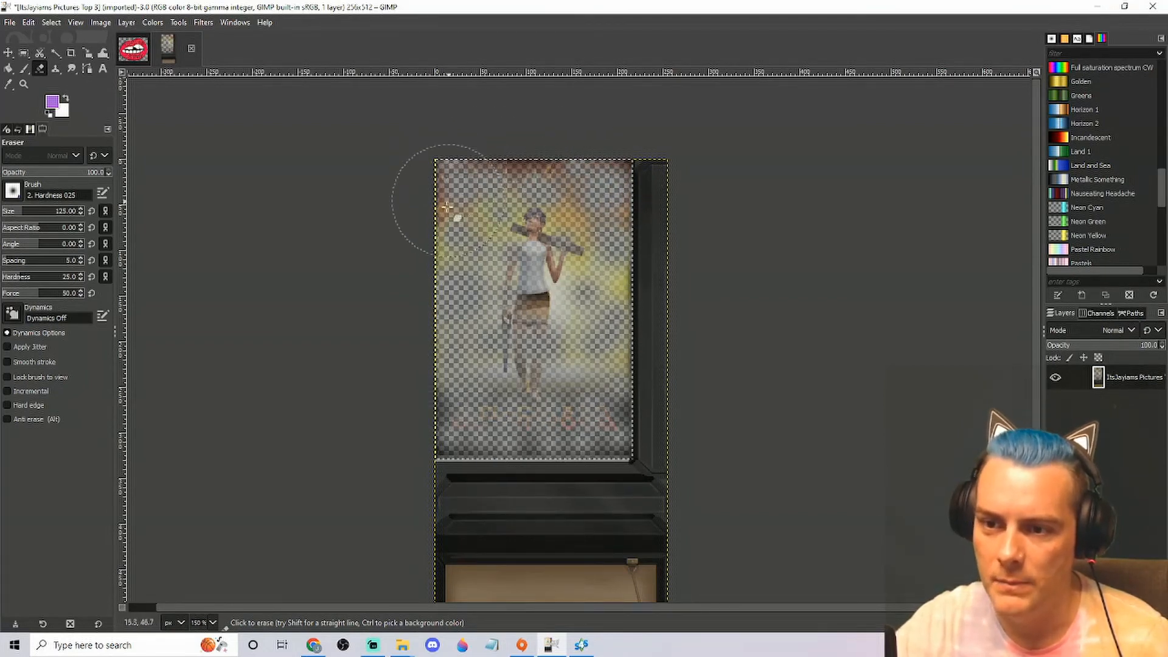
pyautogui.click(517, 162)
pyautogui.click(538, 173)
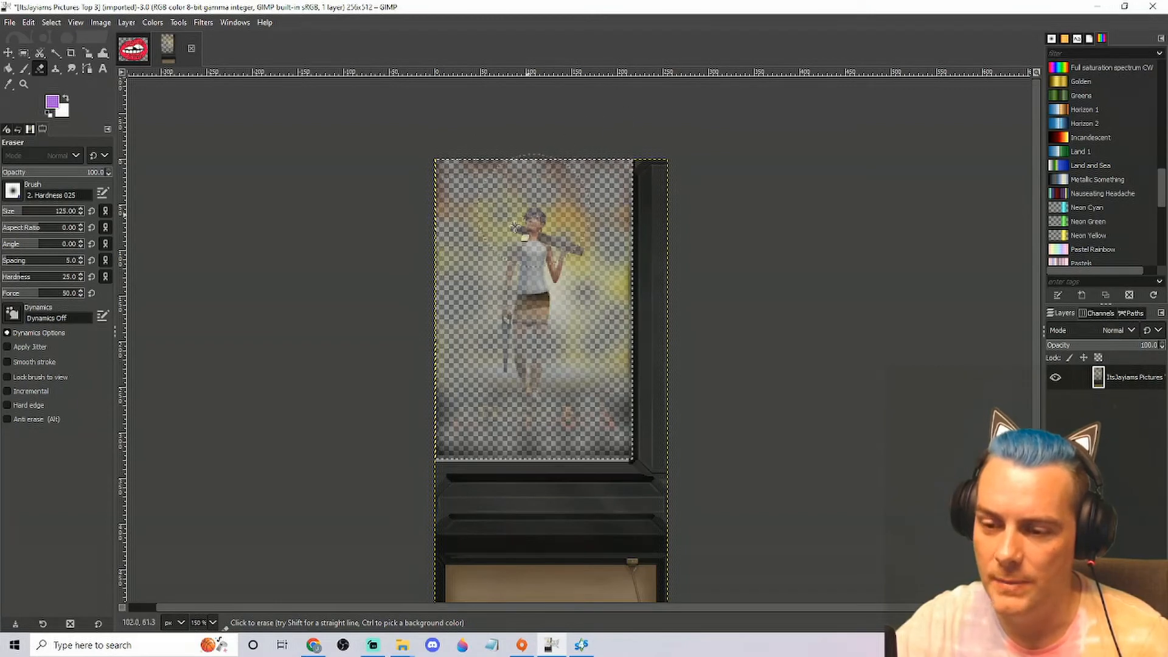
pyautogui.click(617, 404)
pyautogui.click(616, 443)
pyautogui.click(536, 440)
pyautogui.click(547, 388)
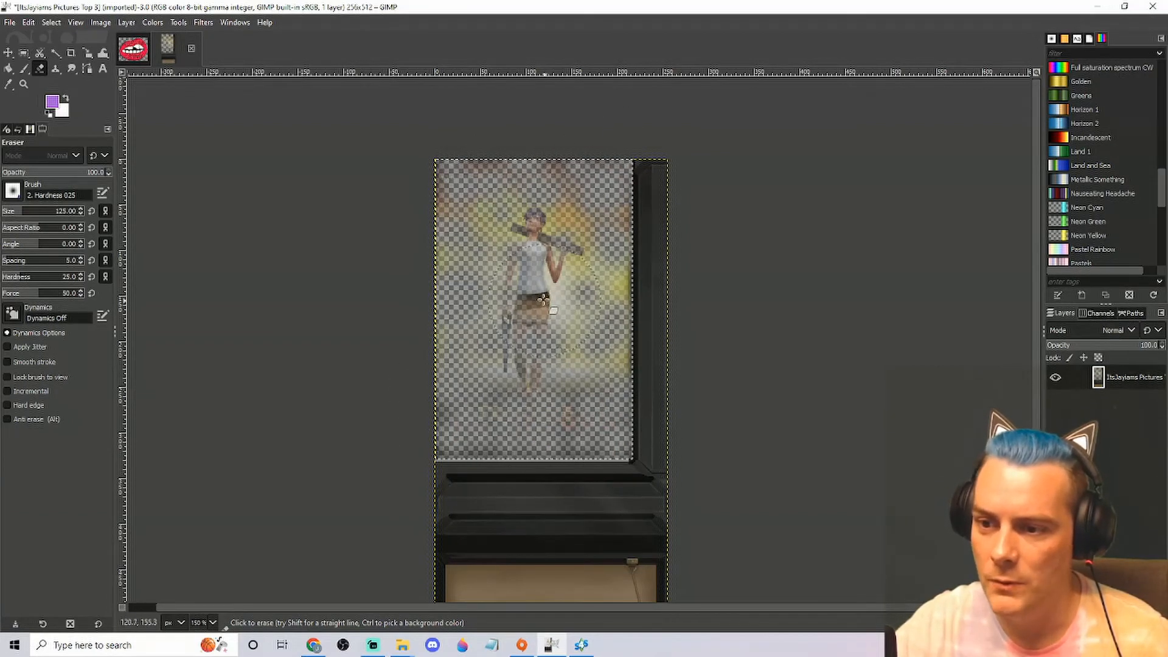
pyautogui.click(541, 298)
pyautogui.click(536, 233)
pyautogui.click(560, 266)
pyautogui.click(513, 326)
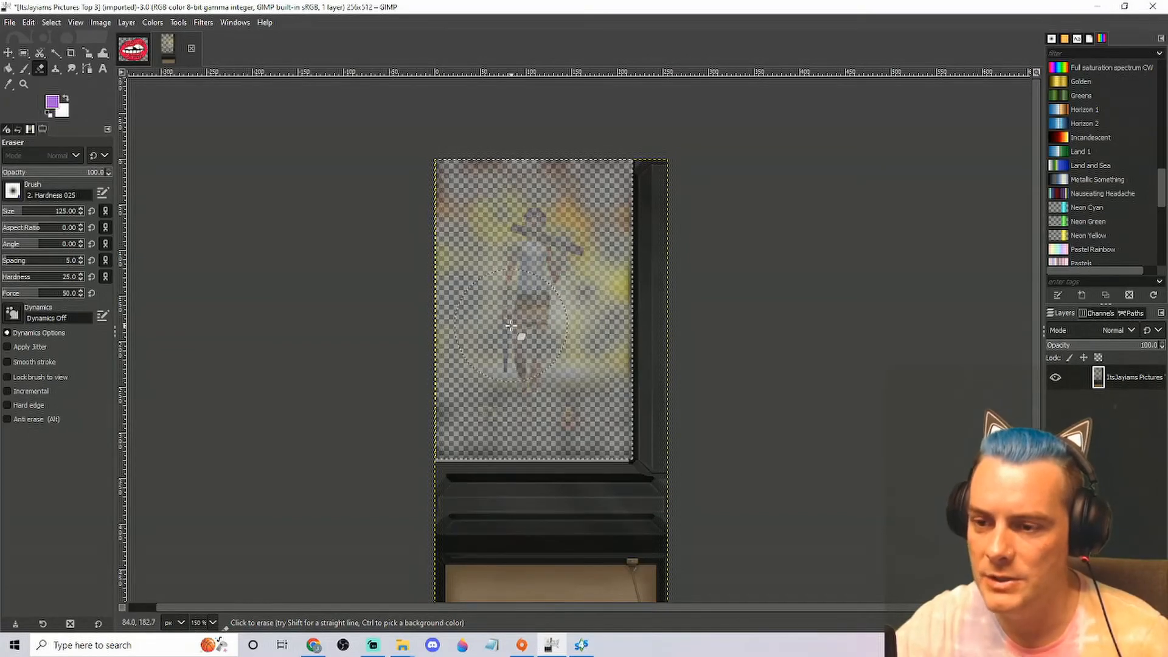
pyautogui.click(525, 365)
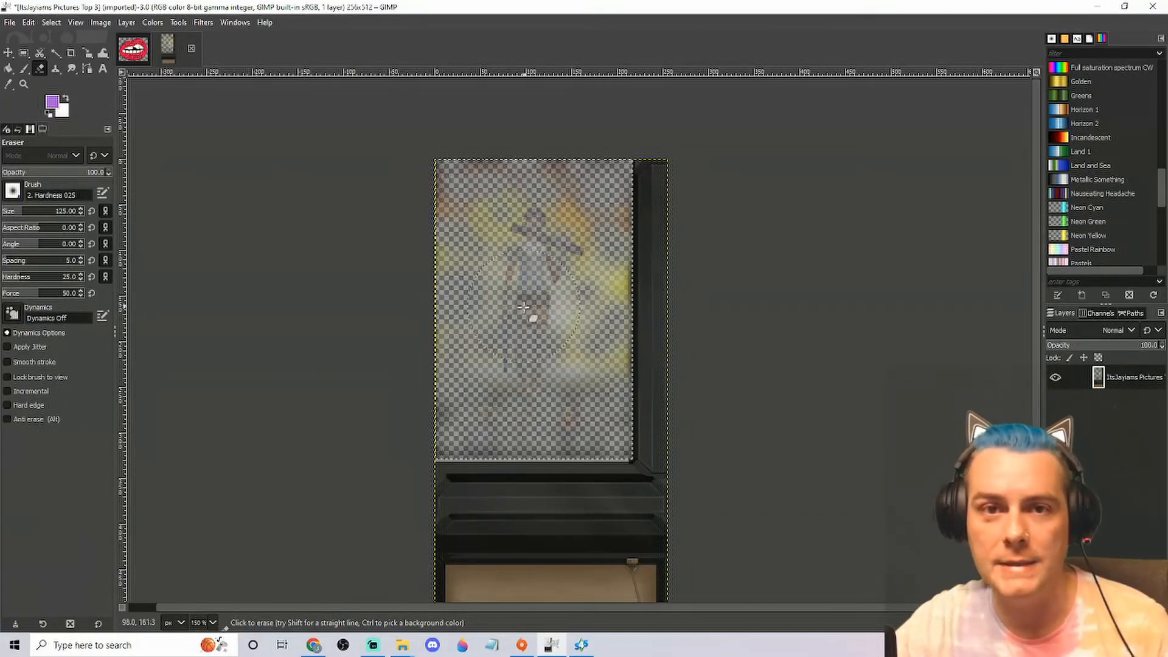
pyautogui.click(612, 293)
pyautogui.click(613, 359)
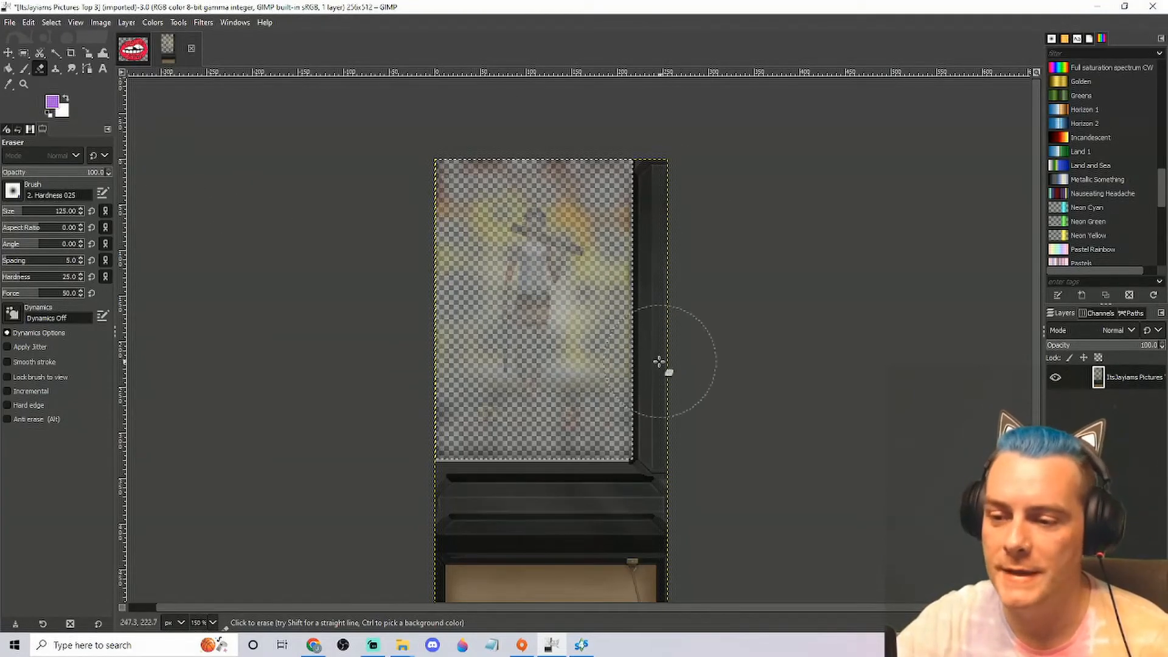
# Set the foreground colour to black (000000) and paint over the whole selected poster area with the Paintbrush at size 125
pyautogui.click(52, 105)
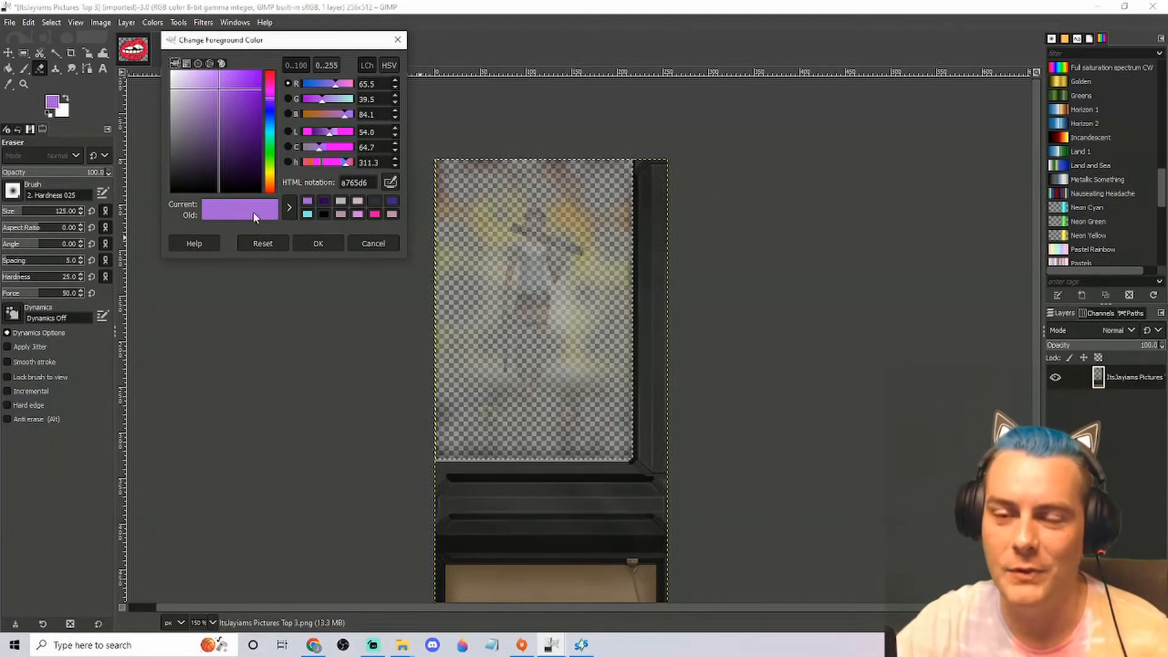
pyautogui.moveTo(222, 91); pyautogui.dragTo(120, 249)
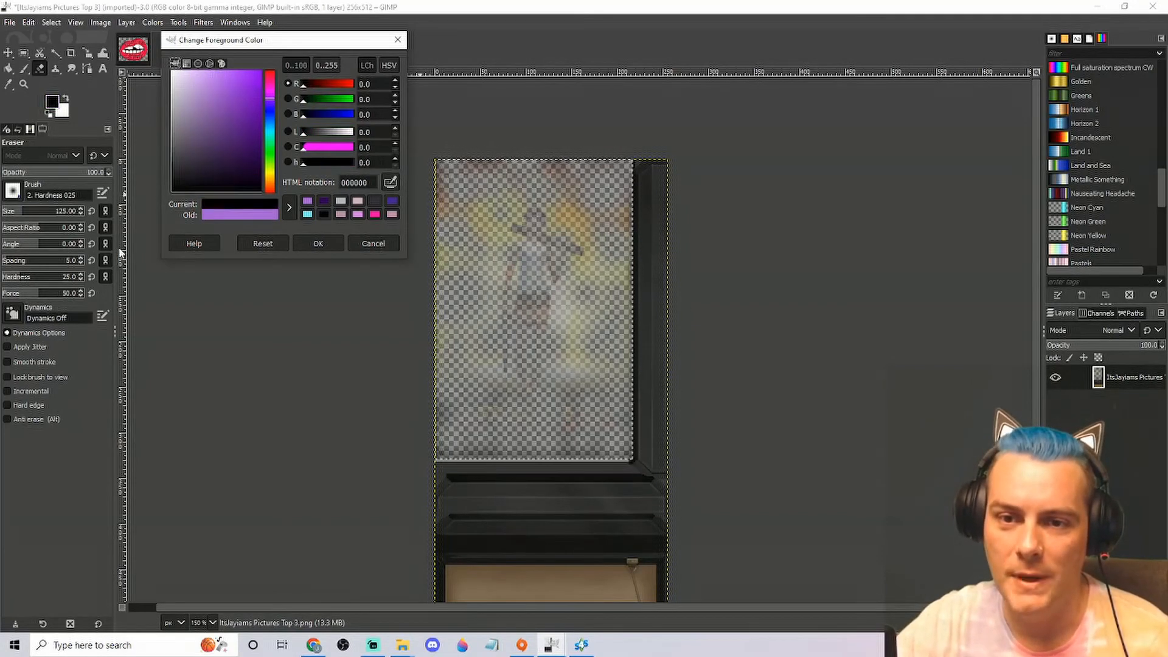
pyautogui.click(317, 243)
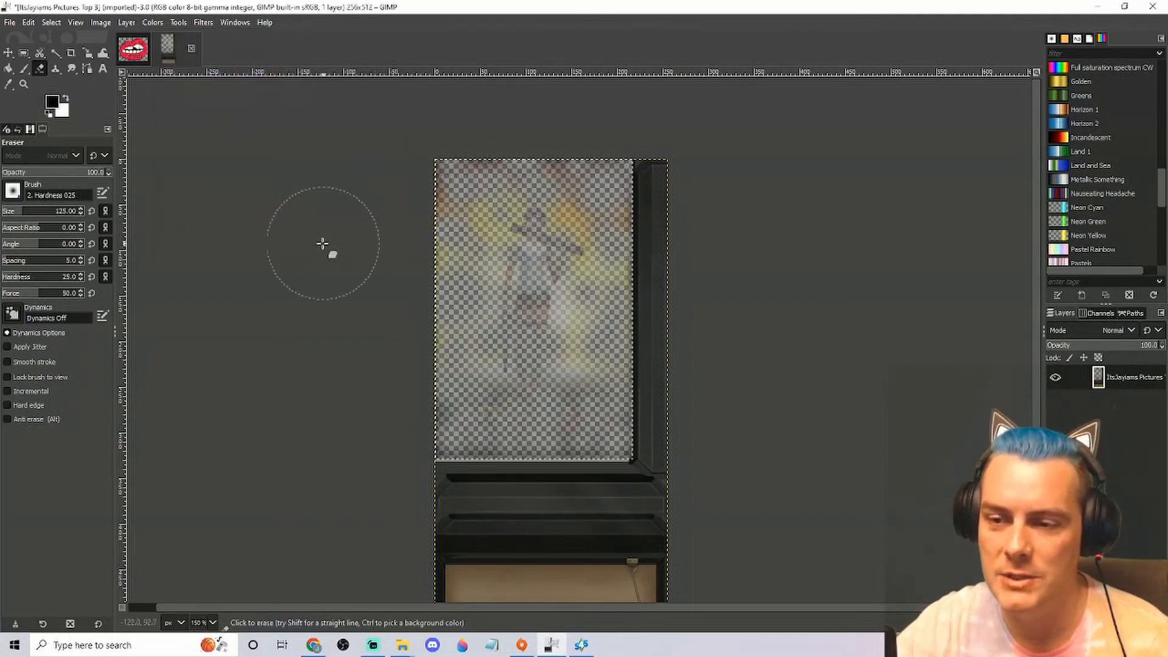
pyautogui.click(25, 72)
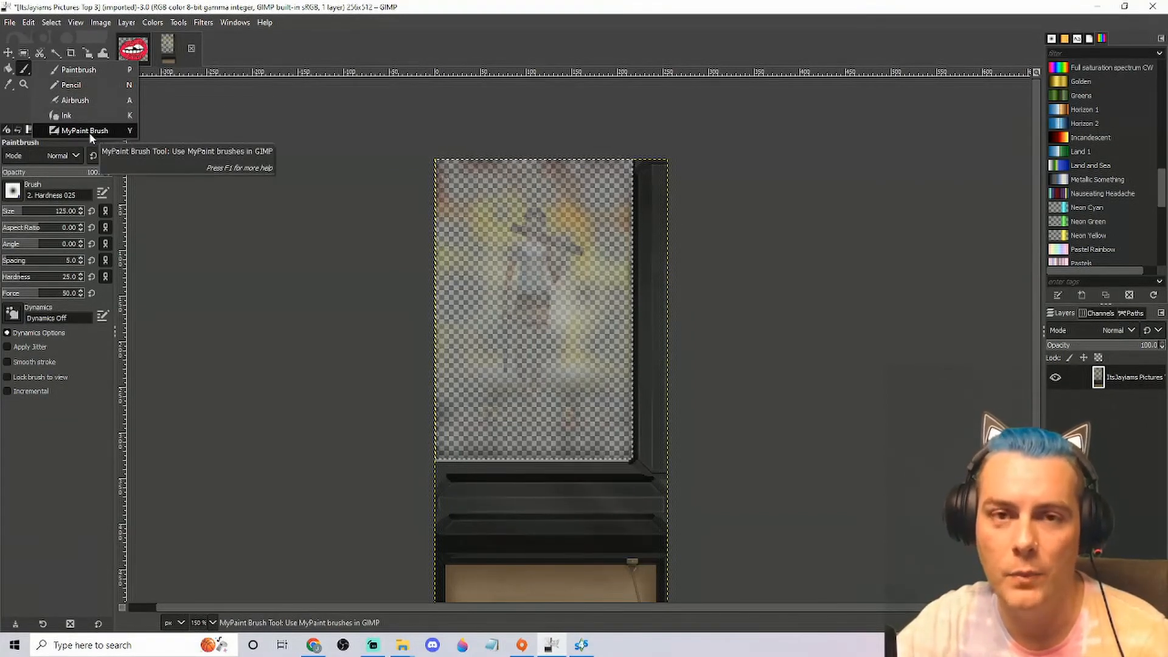
pyautogui.click(104, 71)
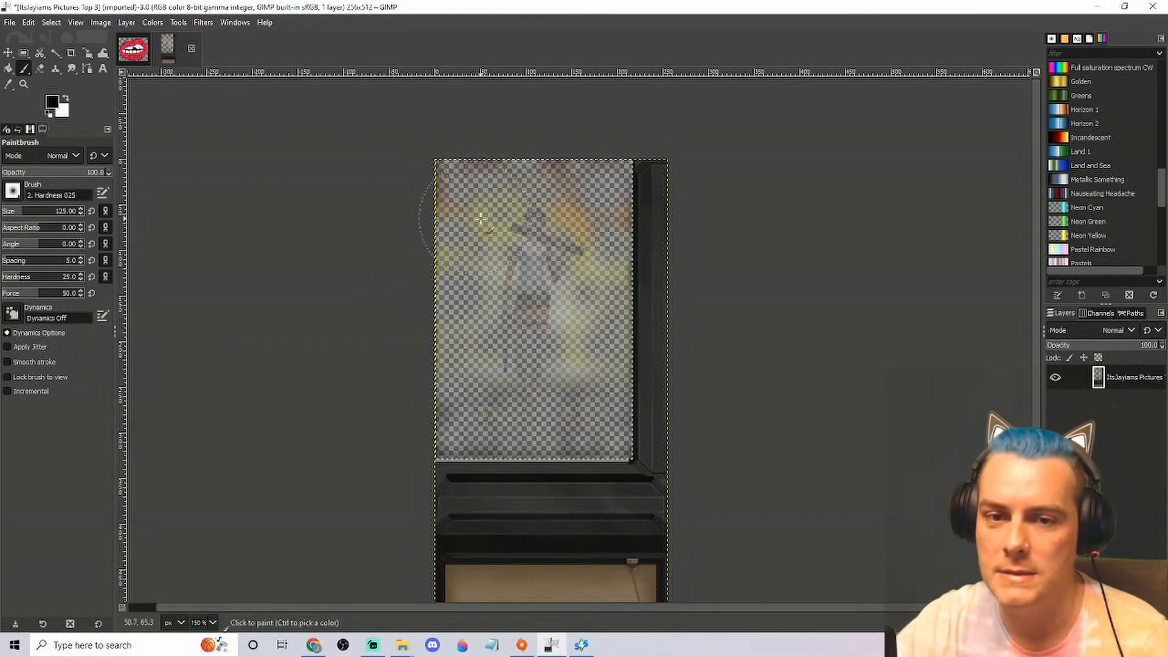
pyautogui.moveTo(445, 165)
pyautogui.mouseDown()
pyautogui.moveTo(457, 446)
pyautogui.moveTo(554, 461)
pyautogui.moveTo(633, 452)
pyautogui.moveTo(638, 371)
pyautogui.moveTo(630, 154)
pyautogui.moveTo(478, 160)
pyautogui.moveTo(465, 181)
pyautogui.moveTo(441, 482)
pyautogui.moveTo(475, 442)
pyautogui.moveTo(529, 142)
pyautogui.moveTo(490, 300)
pyautogui.moveTo(482, 258)
pyautogui.moveTo(516, 245)
pyautogui.moveTo(537, 435)
pyautogui.moveTo(566, 220)
pyautogui.moveTo(571, 429)
pyautogui.moveTo(612, 226)
pyautogui.mouseUp()
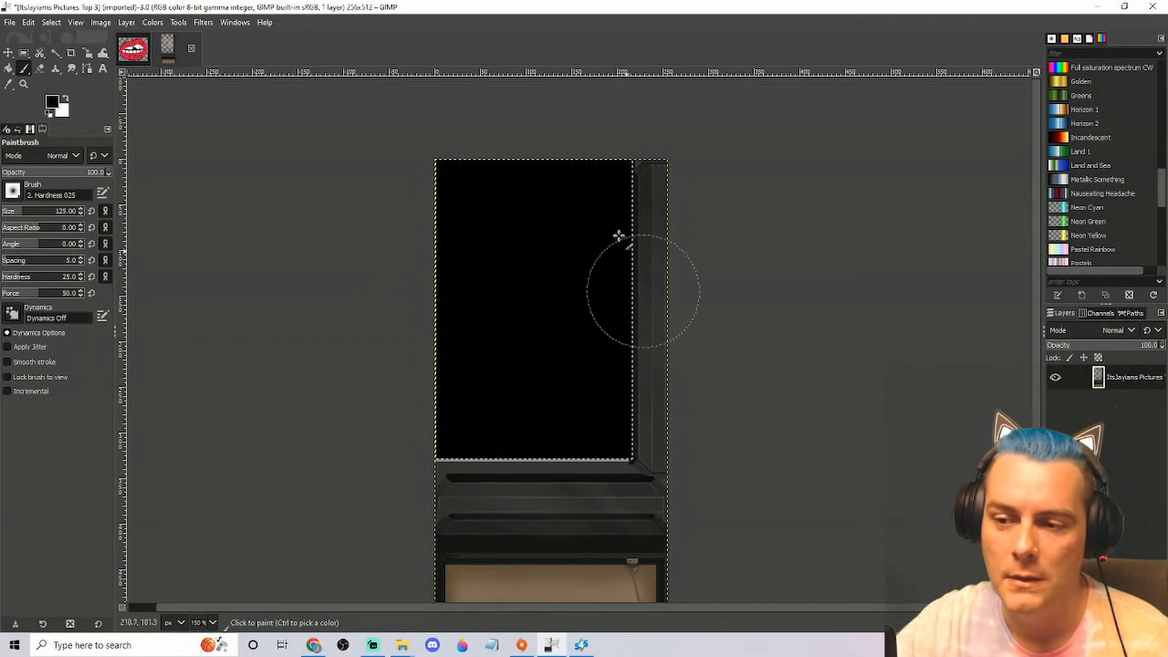
pyautogui.moveTo(472, 413)
pyautogui.mouseDown()
pyautogui.moveTo(603, 159)
pyautogui.moveTo(410, 229)
pyautogui.moveTo(369, 458)
pyautogui.moveTo(399, 498)
pyautogui.mouseUp()
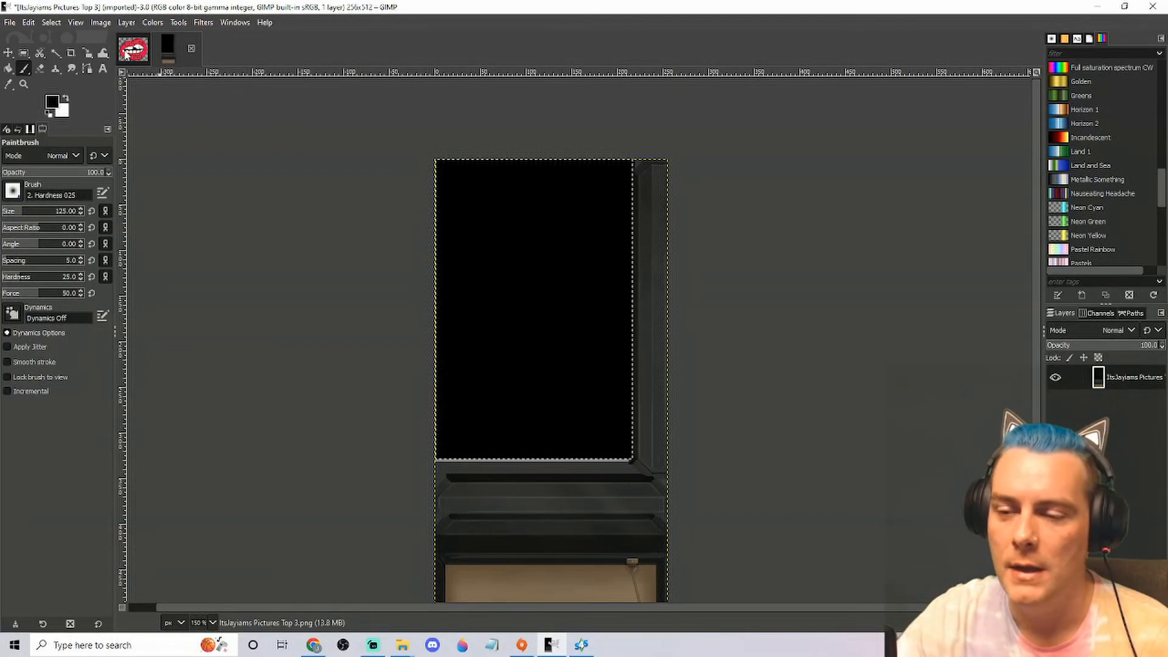
# Switch to the open "Perfection is boring" lips image and copy its visible content to the clipboard
pyautogui.click(128, 56)
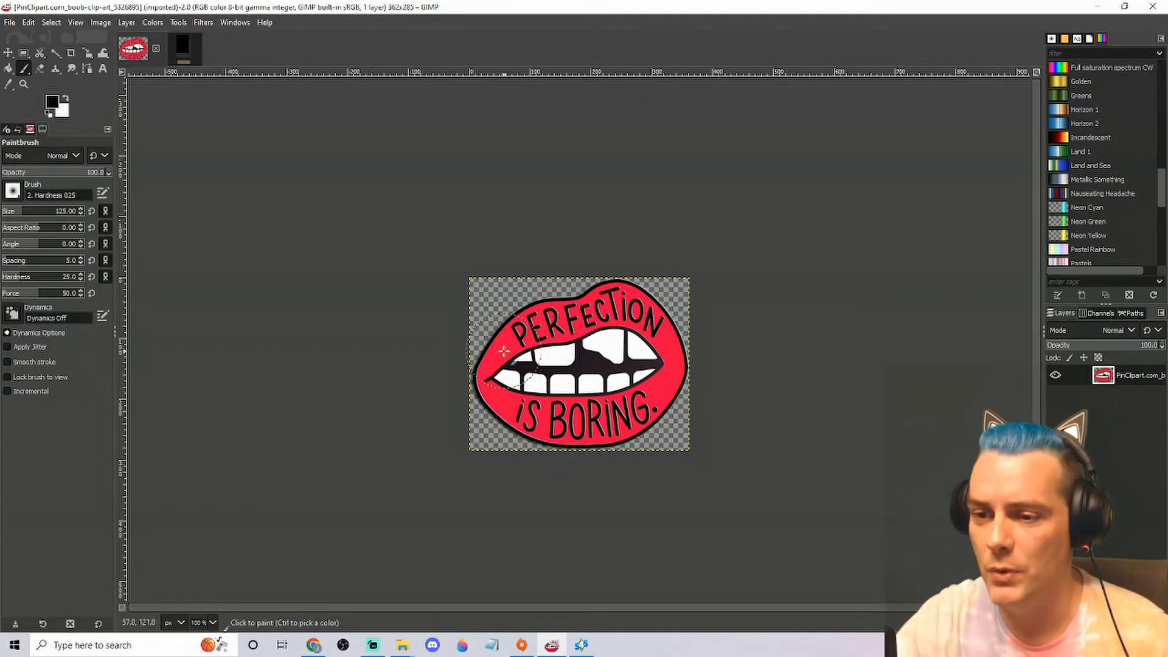
pyautogui.rightClick(504, 351)
pyautogui.moveTo(577, 395)
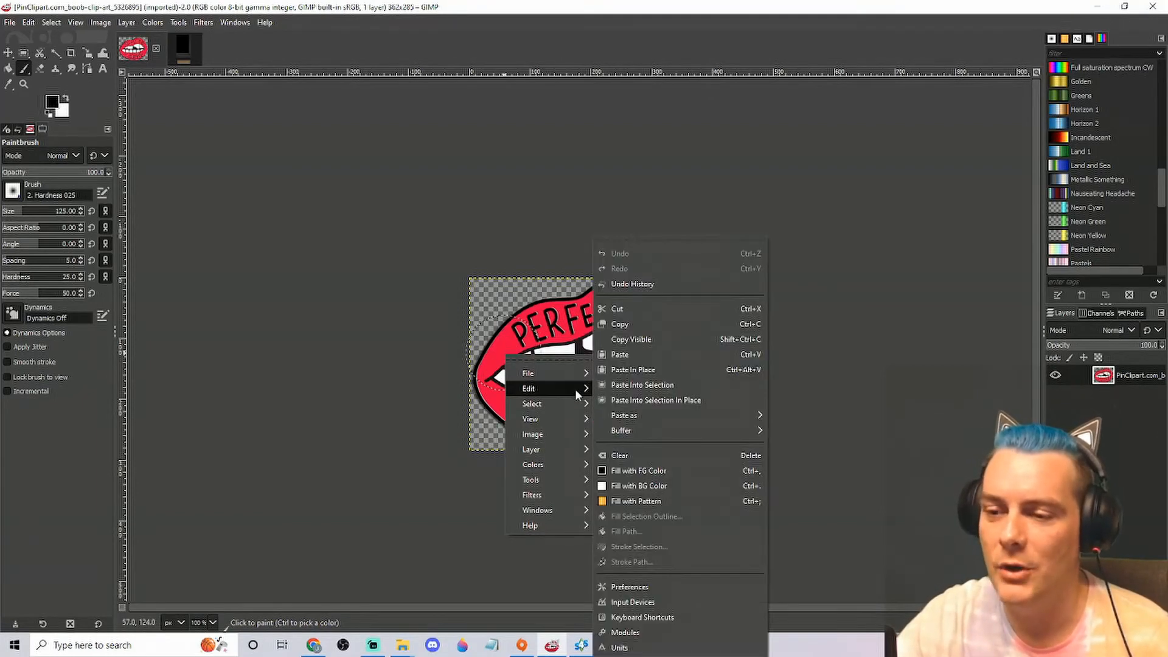
pyautogui.click(652, 342)
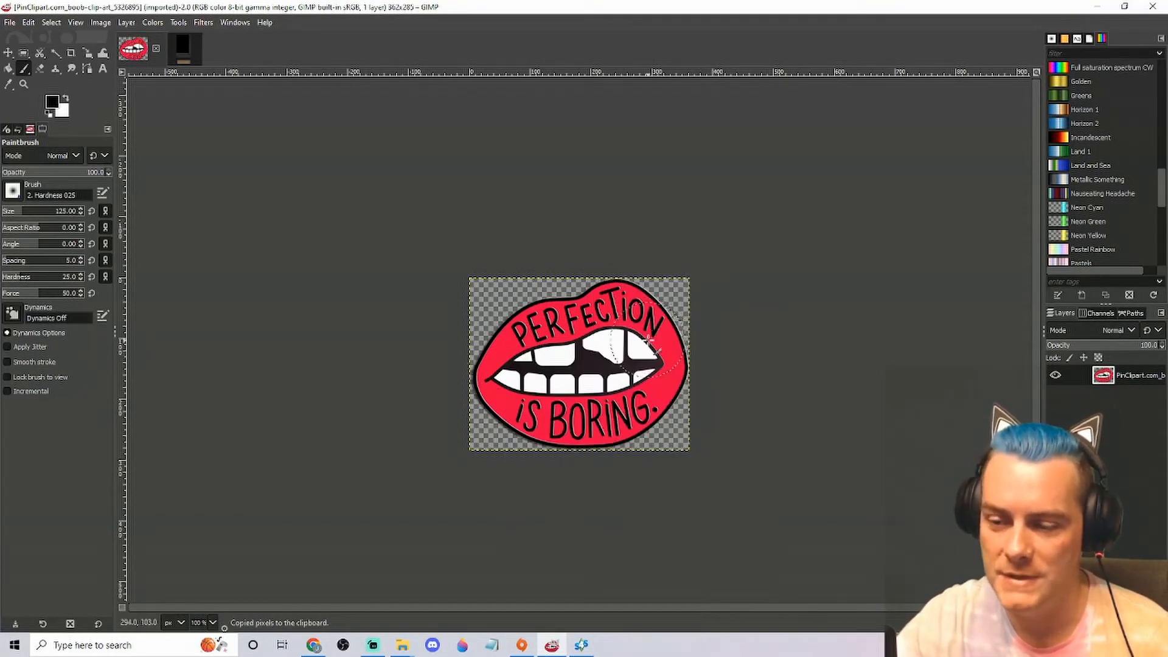
# Return to the poster texture and stamp the copied lips onto the black area with the Clipboard Image paintbrush at size 188
pyautogui.click(190, 53)
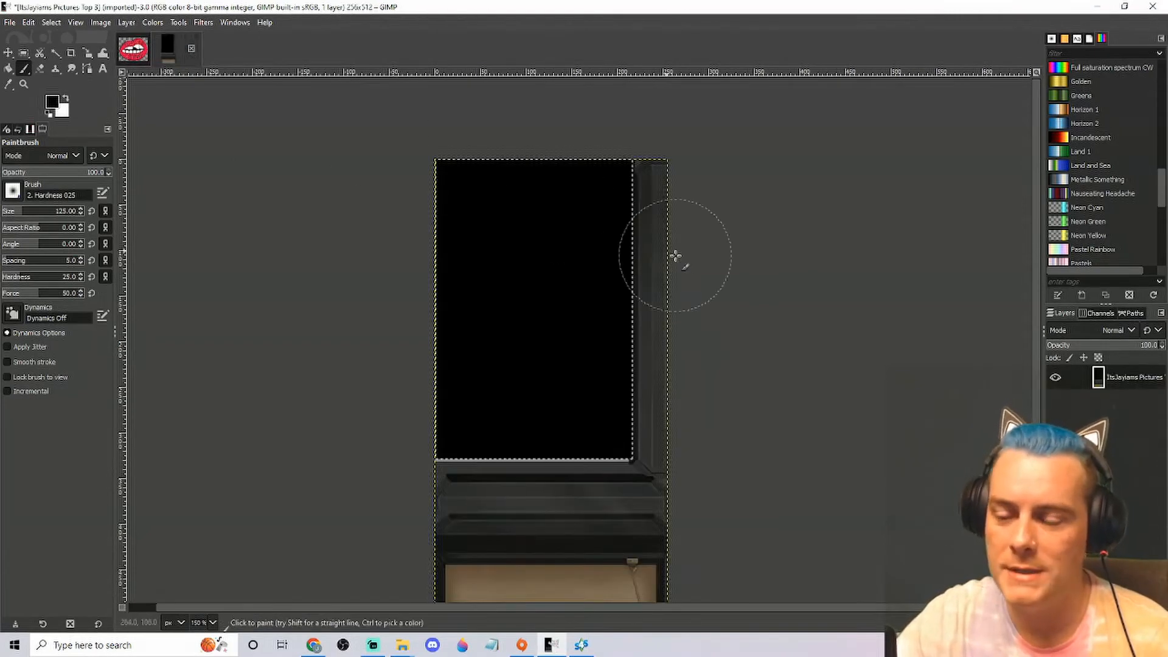
pyautogui.click(19, 195)
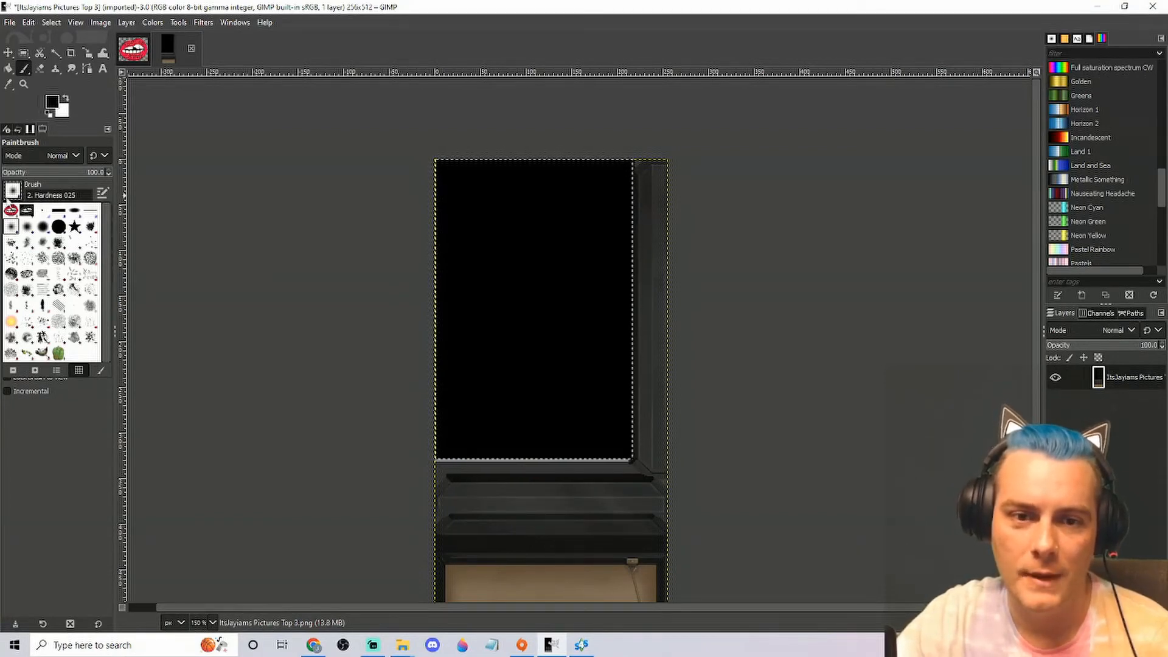
pyautogui.click(11, 211)
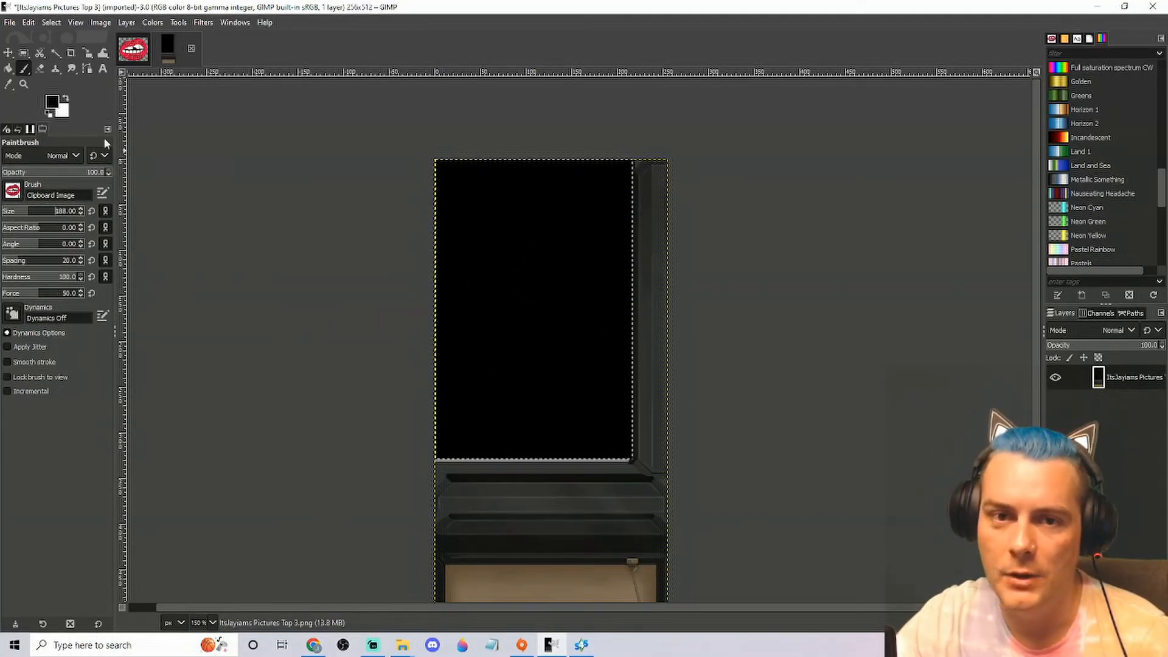
pyautogui.click(25, 70)
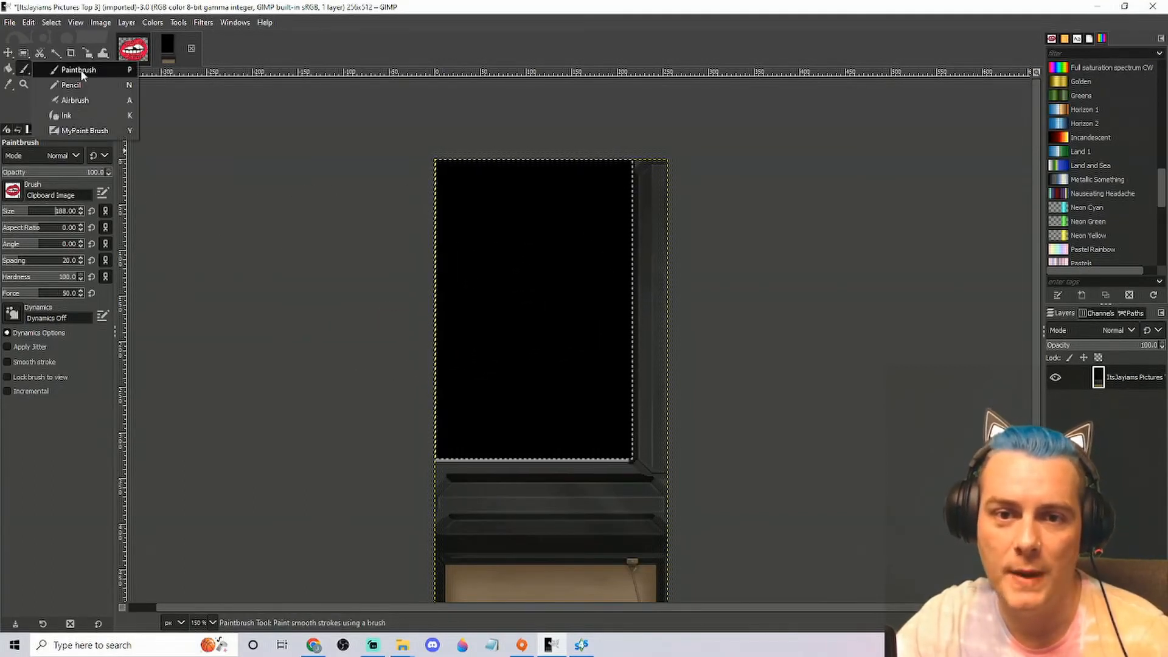
pyautogui.click(76, 71)
pyautogui.click(25, 72)
pyautogui.click(52, 71)
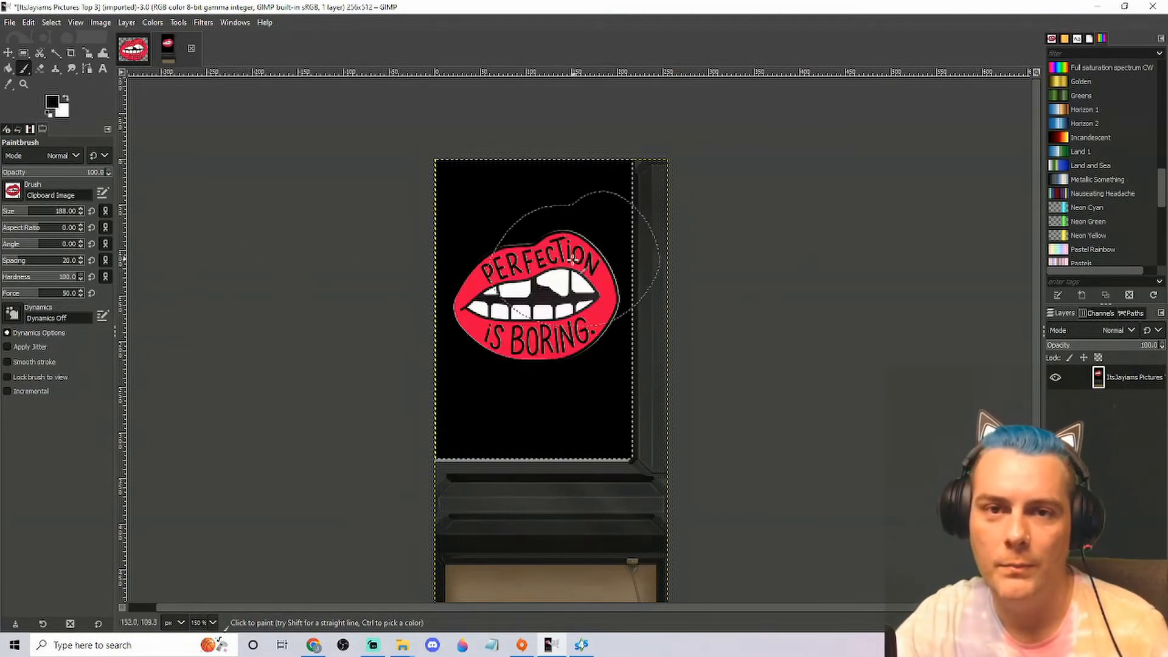
# Erase a small soft spot in each of the black area's four corners with the 2. Hardness 025 eraser at size 51
pyautogui.click(42, 68)
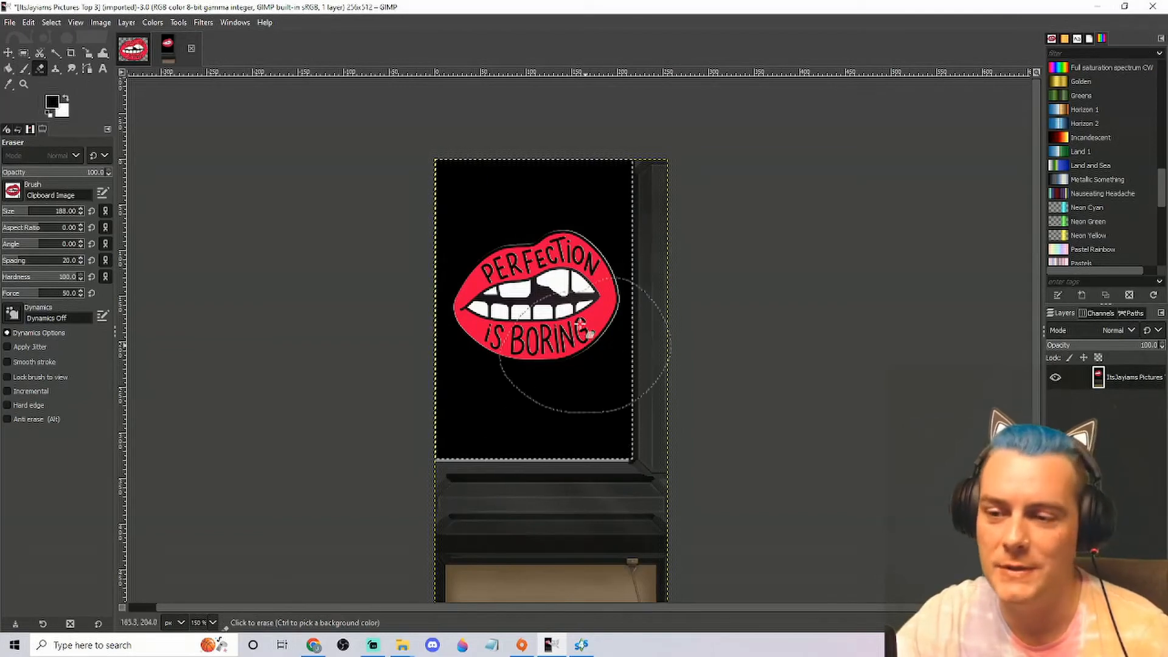
pyautogui.click(13, 191)
pyautogui.click(12, 228)
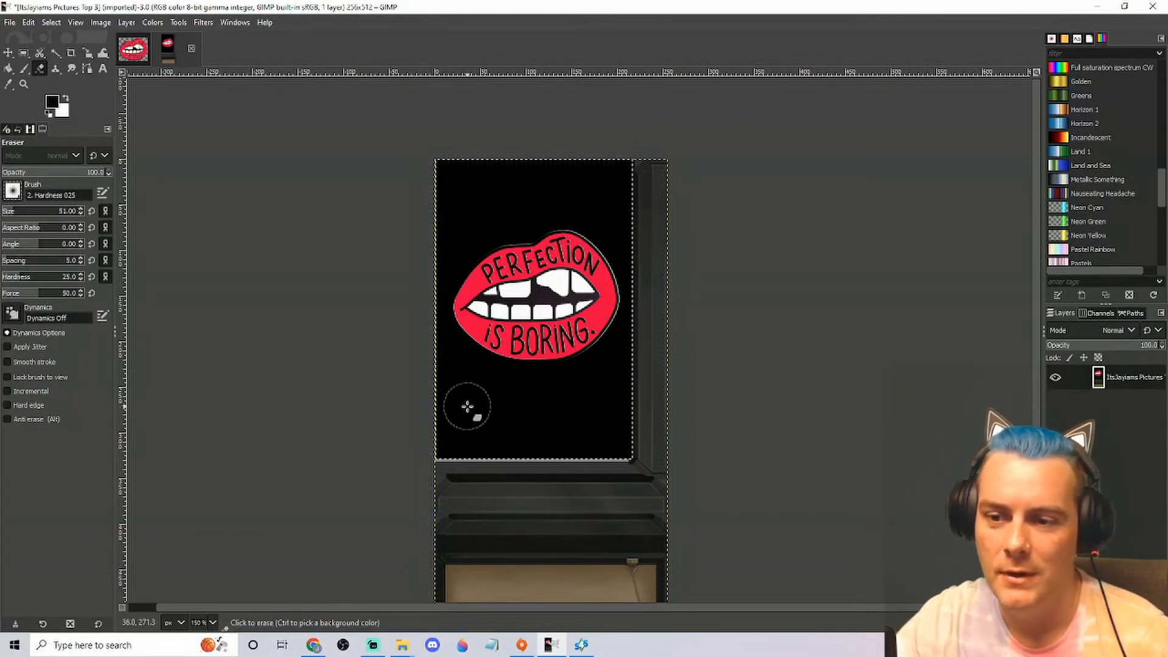
pyautogui.click(445, 452)
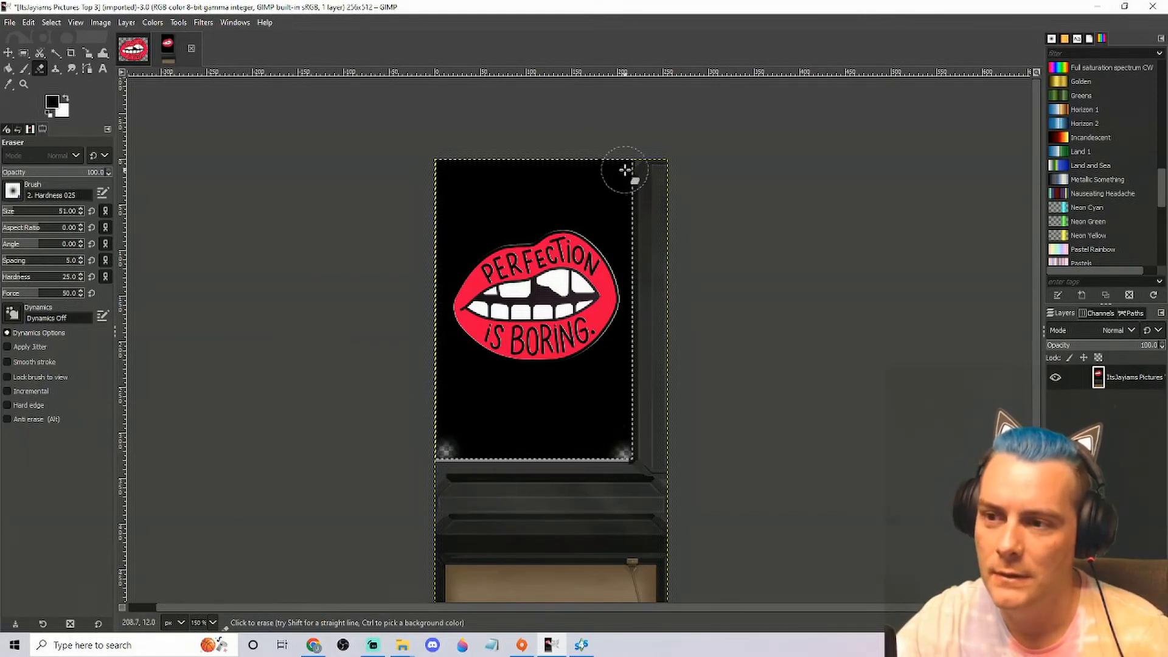
pyautogui.click(442, 167)
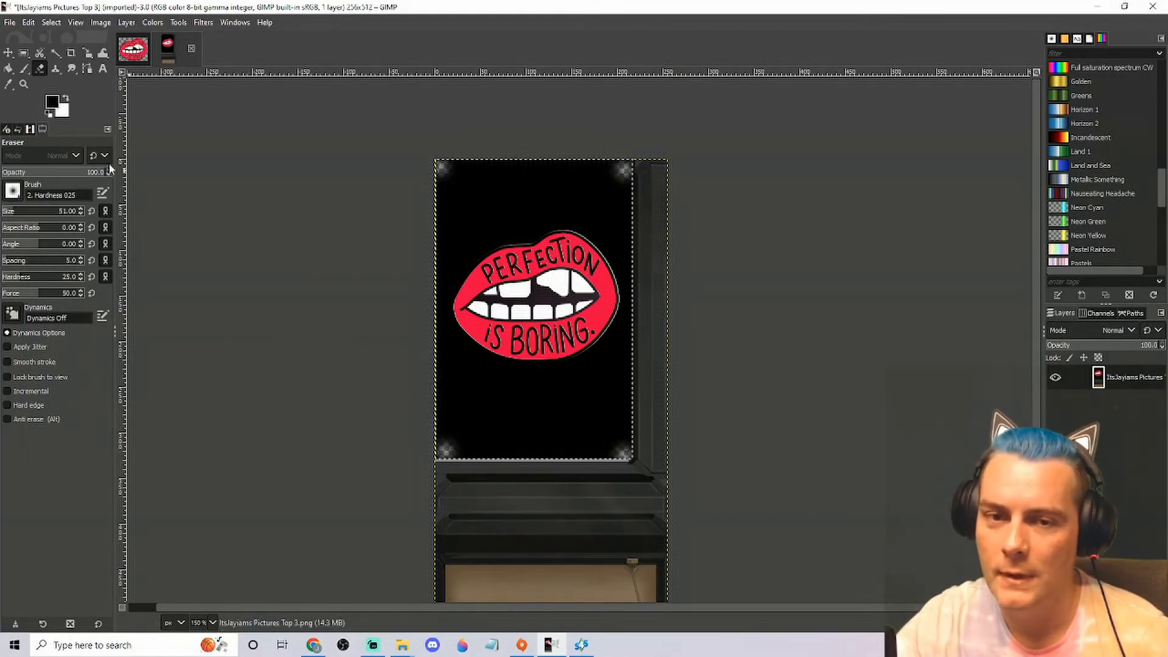
# Set the foreground colour to the light grey b4a5a5
pyautogui.click(53, 102)
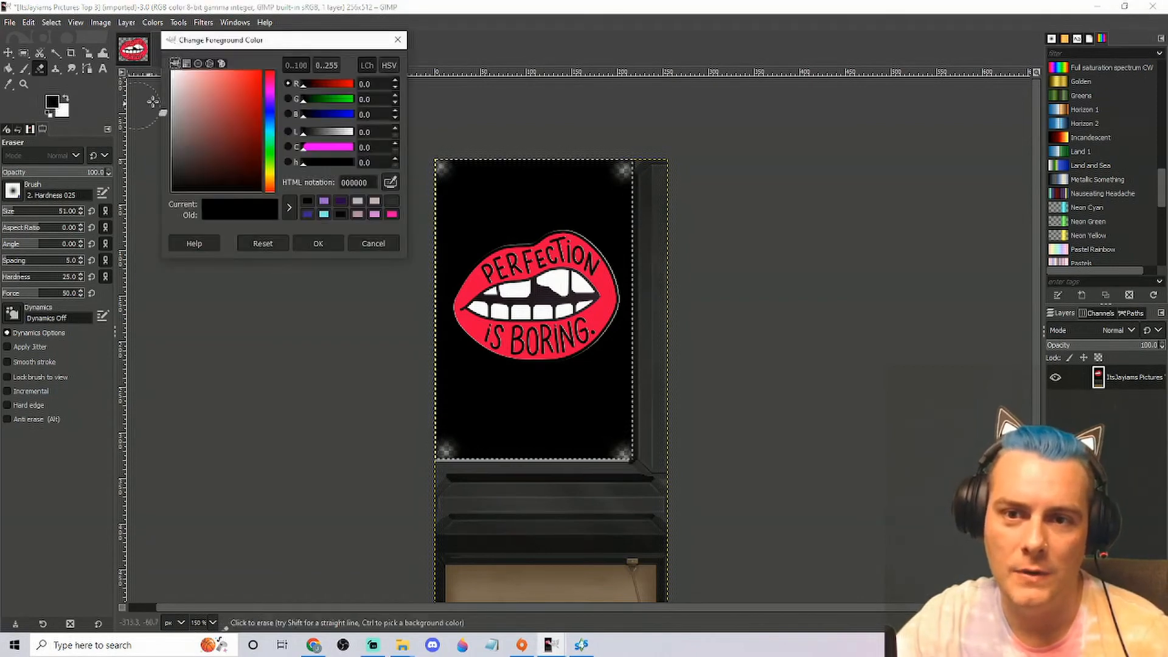
pyautogui.moveTo(180, 125); pyautogui.dragTo(188, 164)
pyautogui.moveTo(335, 132); pyautogui.dragTo(338, 132)
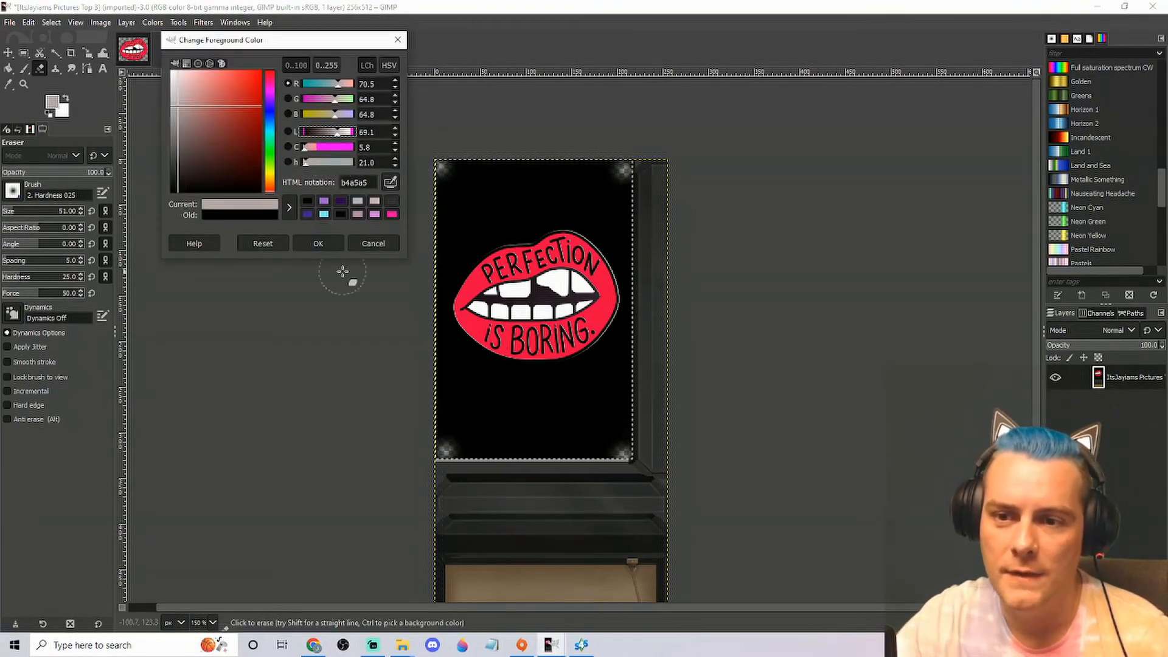
pyautogui.click(318, 243)
# Airbrush rough grey wear along the corners and edges of the black poster area with the 2. Hardness 025 brush at size 12
pyautogui.click(24, 70)
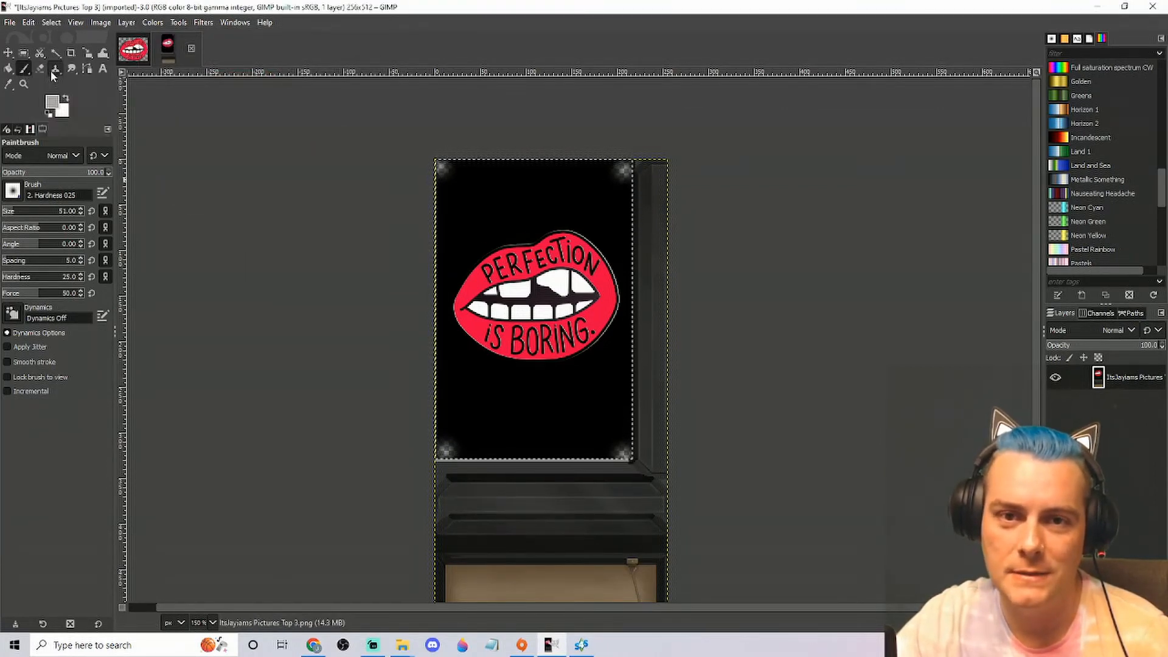
pyautogui.moveTo(27, 71); pyautogui.dragTo(40, 100)
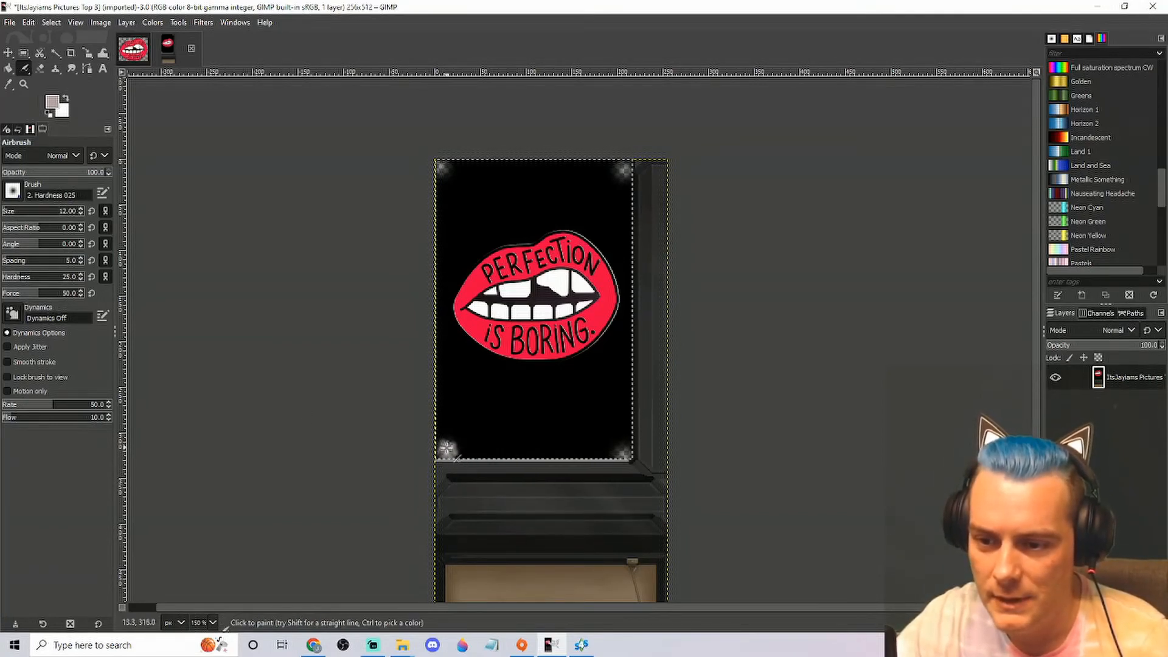
pyautogui.moveTo(462, 450)
pyautogui.mouseDown()
pyautogui.moveTo(482, 456)
pyautogui.moveTo(457, 444)
pyautogui.moveTo(444, 445)
pyautogui.moveTo(493, 466)
pyautogui.moveTo(484, 457)
pyautogui.moveTo(644, 470)
pyautogui.moveTo(615, 456)
pyautogui.moveTo(530, 455)
pyautogui.moveTo(570, 472)
pyautogui.moveTo(623, 444)
pyautogui.moveTo(623, 459)
pyautogui.moveTo(633, 339)
pyautogui.mouseUp()
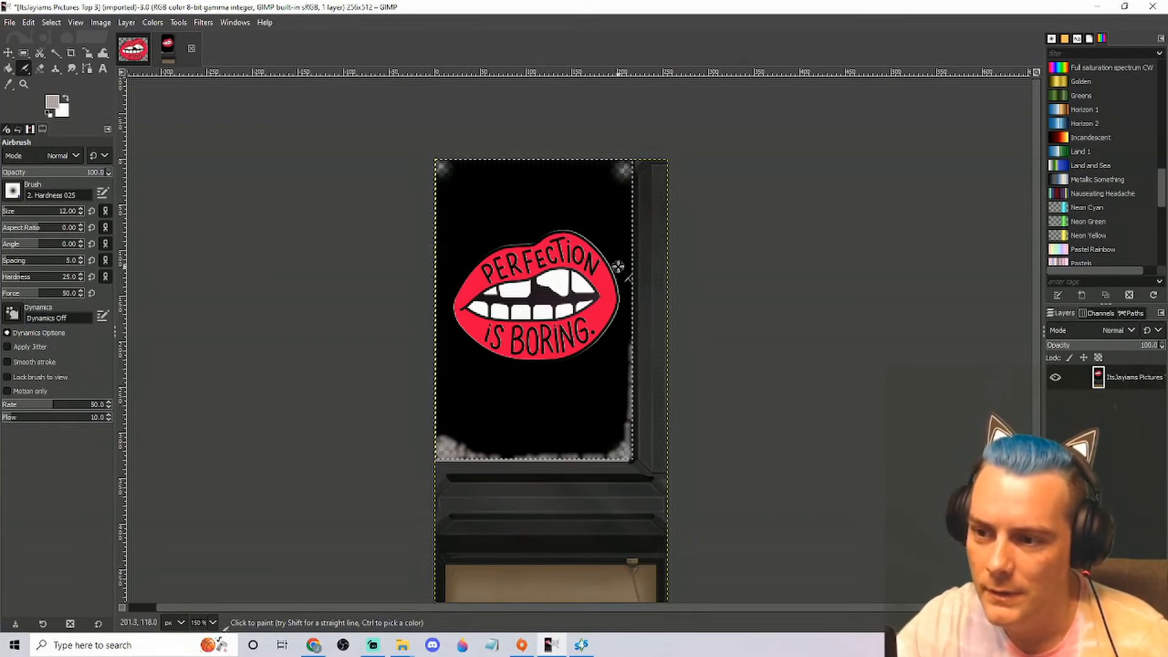
pyautogui.moveTo(633, 171); pyautogui.dragTo(613, 166)
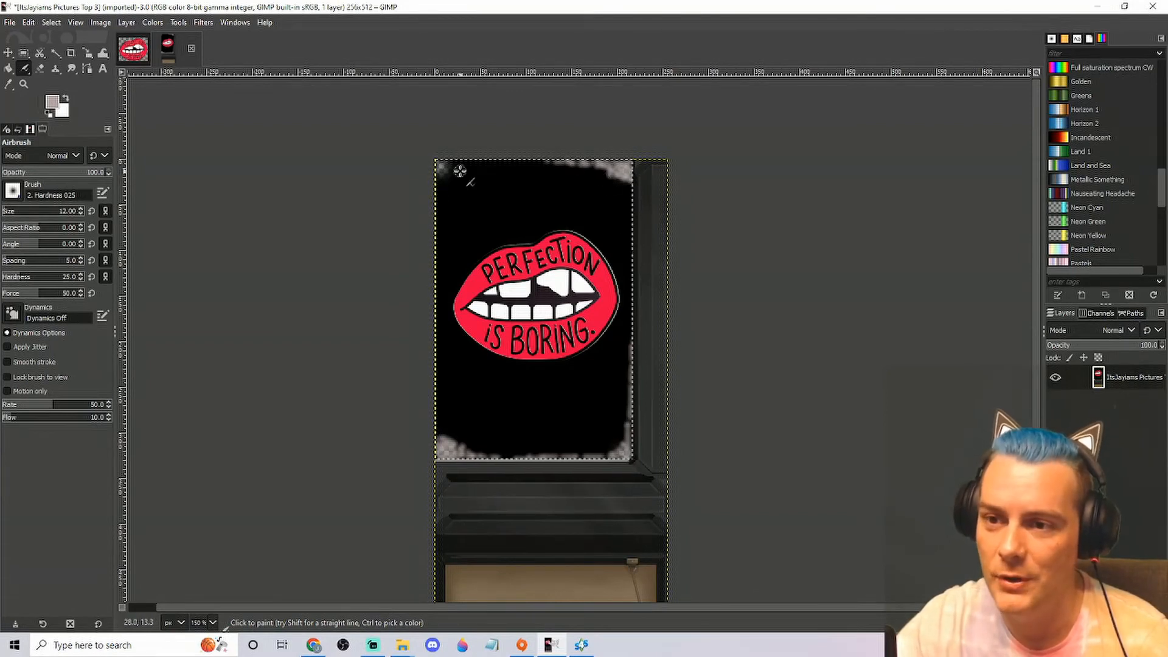
pyautogui.moveTo(442, 166)
pyautogui.mouseDown()
pyautogui.moveTo(434, 193)
pyautogui.moveTo(443, 158)
pyautogui.moveTo(435, 227)
pyautogui.moveTo(438, 178)
pyautogui.moveTo(461, 162)
pyautogui.moveTo(441, 165)
pyautogui.moveTo(505, 161)
pyautogui.moveTo(452, 165)
pyautogui.moveTo(502, 160)
pyautogui.moveTo(443, 168)
pyautogui.mouseUp()
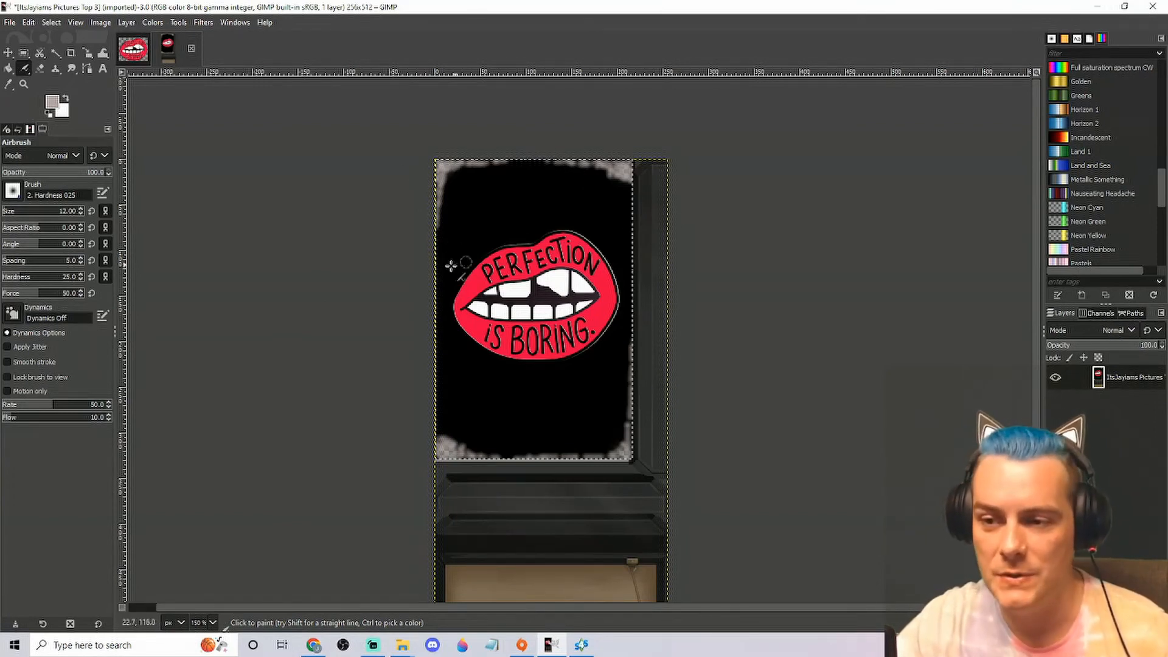
# Export the texture to the NudeMeshClothingCC folder as "ItsJayiams Pictures Number 1.png" with the default PNG options
pyautogui.click(11, 23)
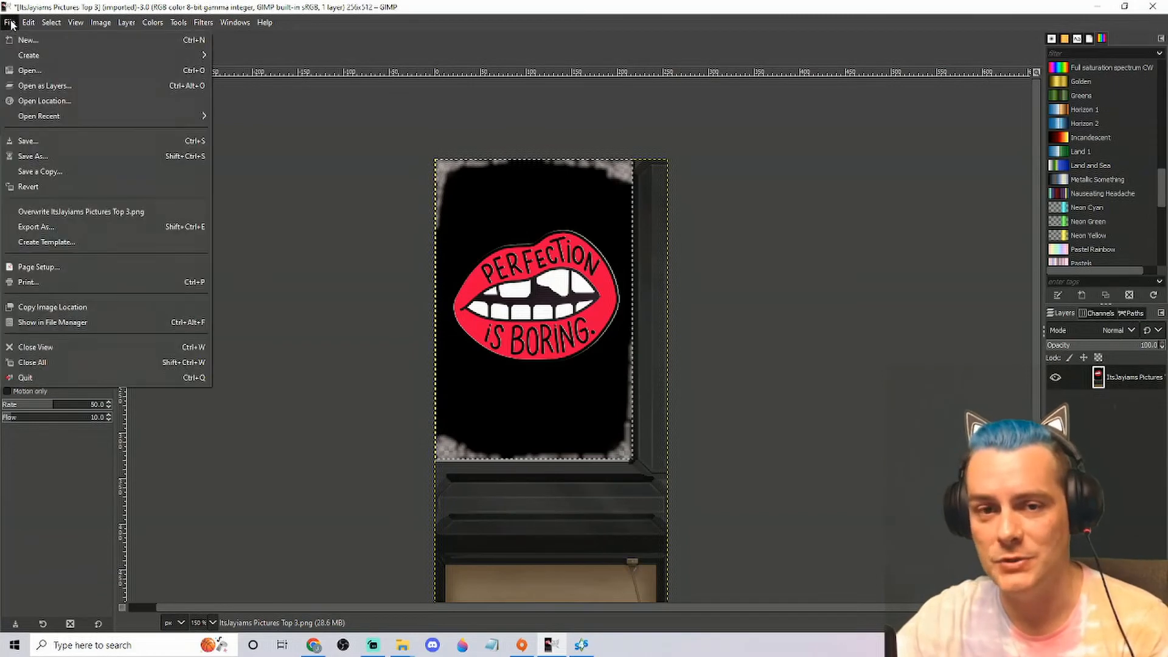
pyautogui.click(35, 228)
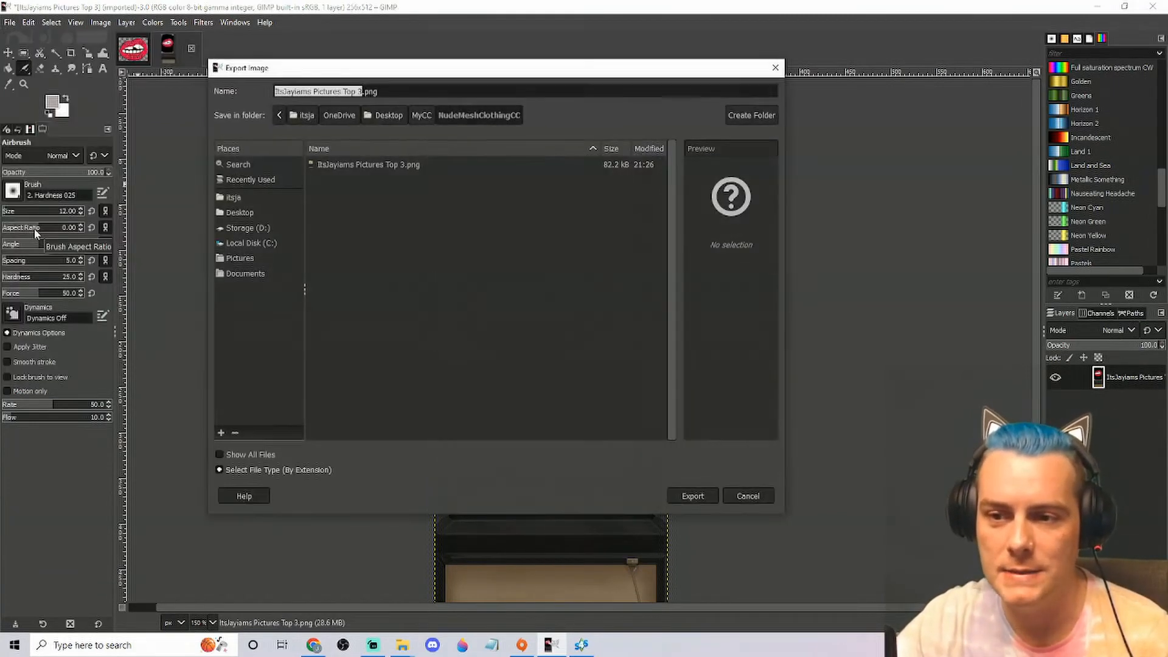
pyautogui.click(360, 92)
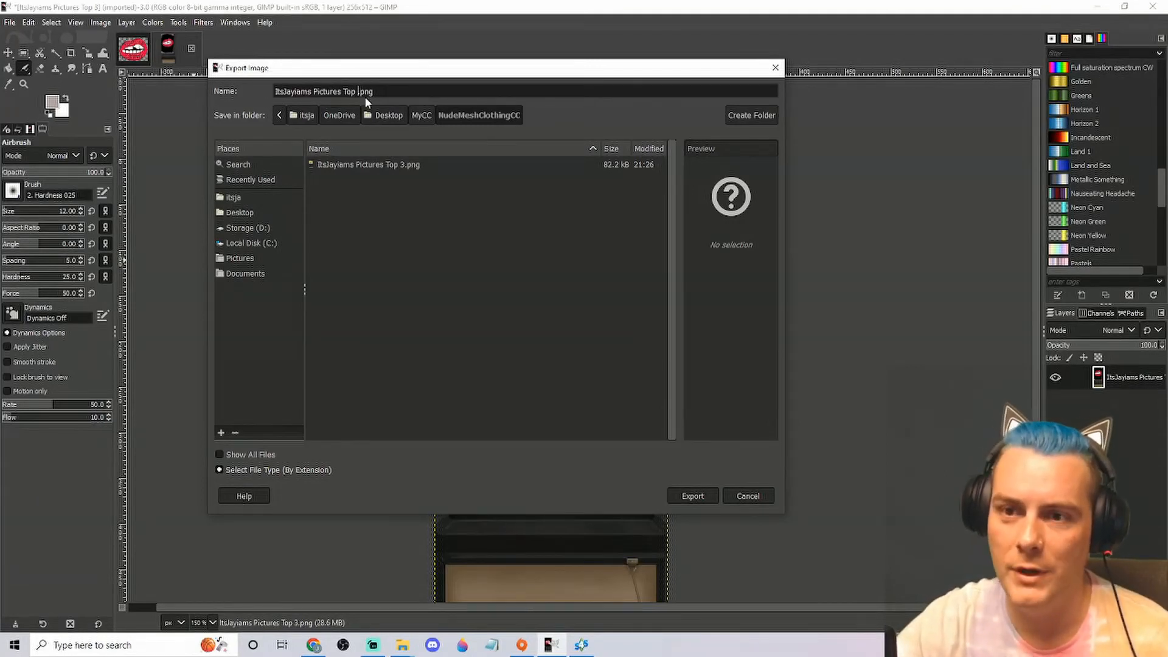
pyautogui.press('BackSpace')
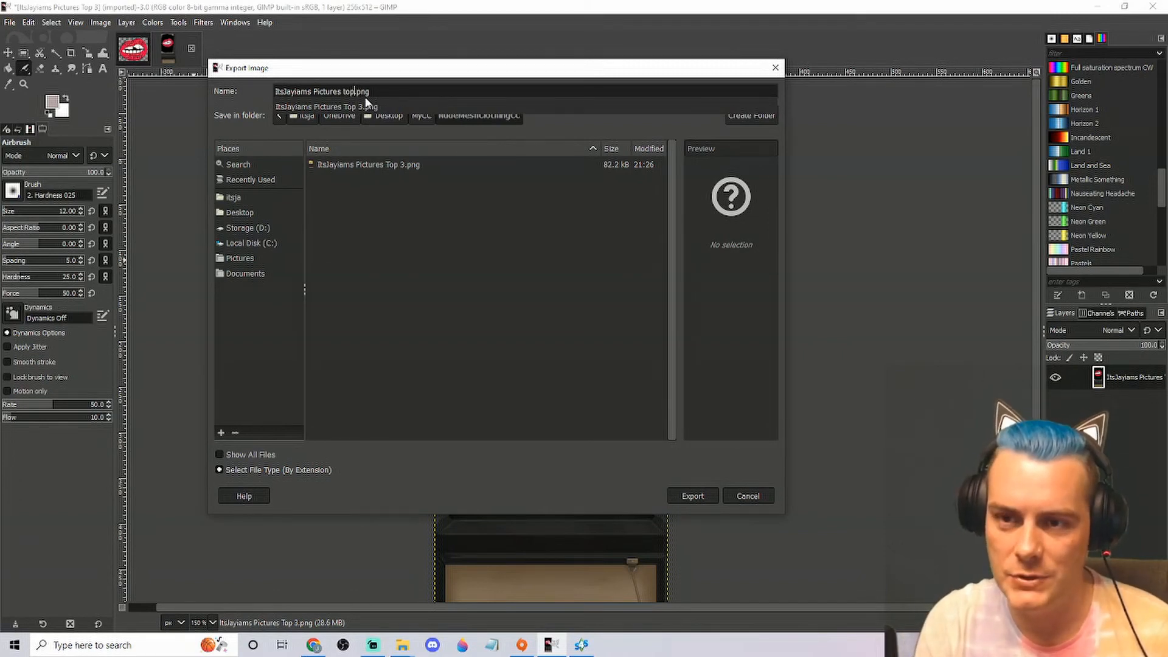
pyautogui.press('BackSpace')
pyautogui.press('BackSpace')
pyautogui.press('BackSpace')
pyautogui.write('Number 1')
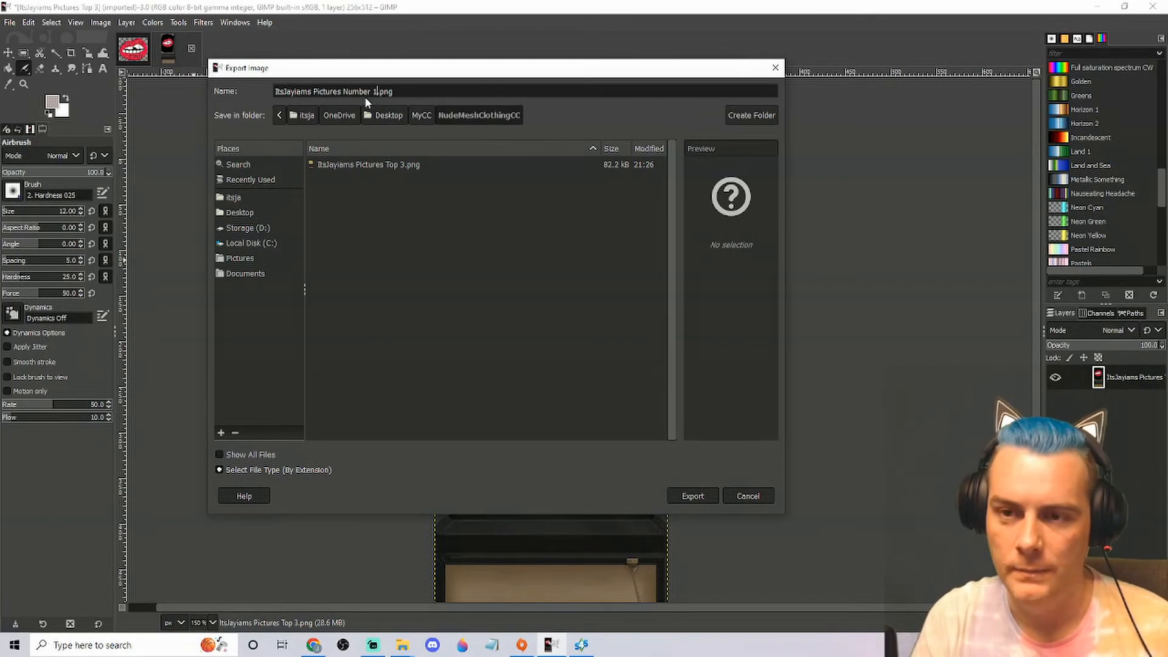
pyautogui.click(692, 496)
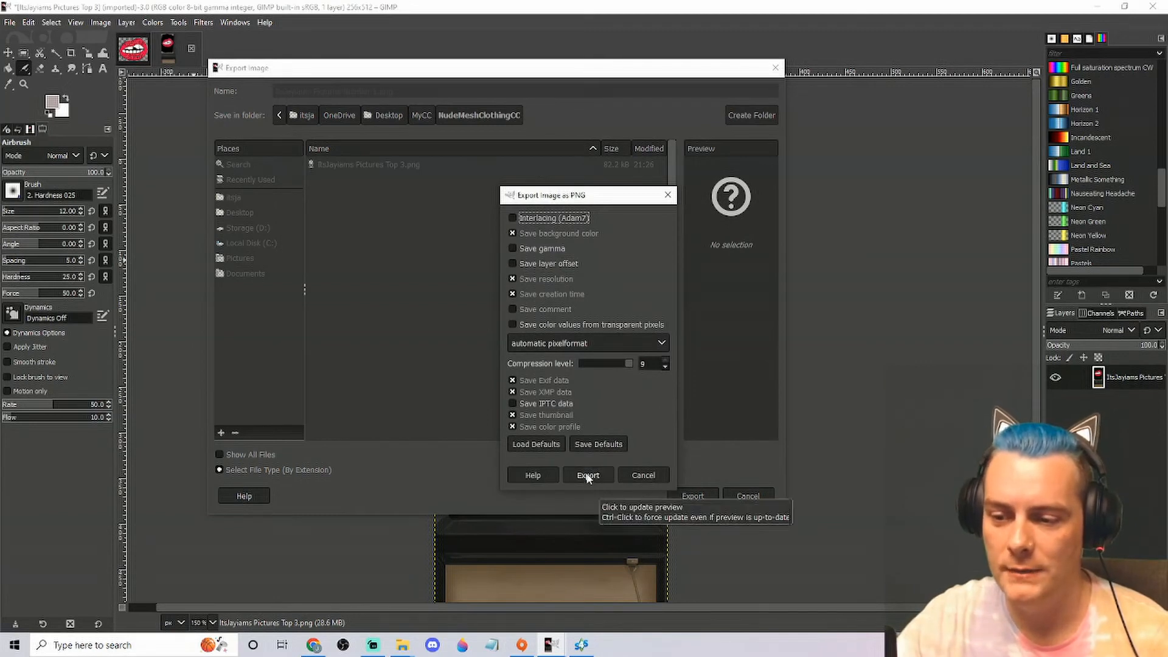
pyautogui.click(587, 475)
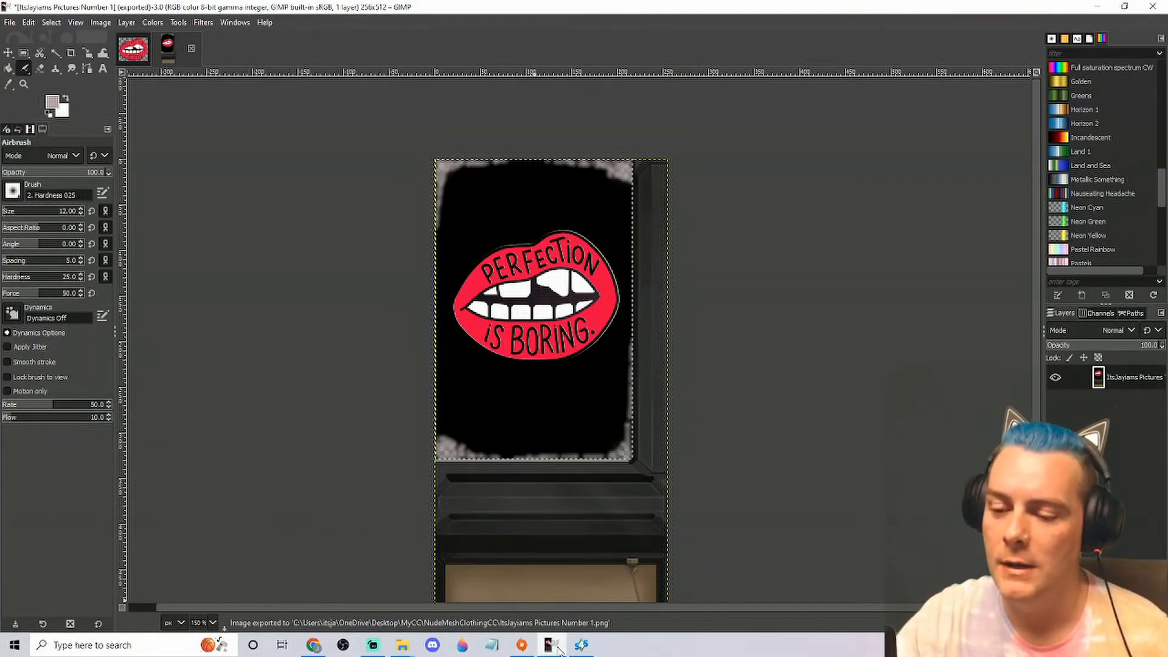
# Switch to Sims 4 Studio, import "ItsJayiams Pictures Number 1" as swatch 3's texture and compare the poster with swatch 2
pyautogui.click(581, 645)
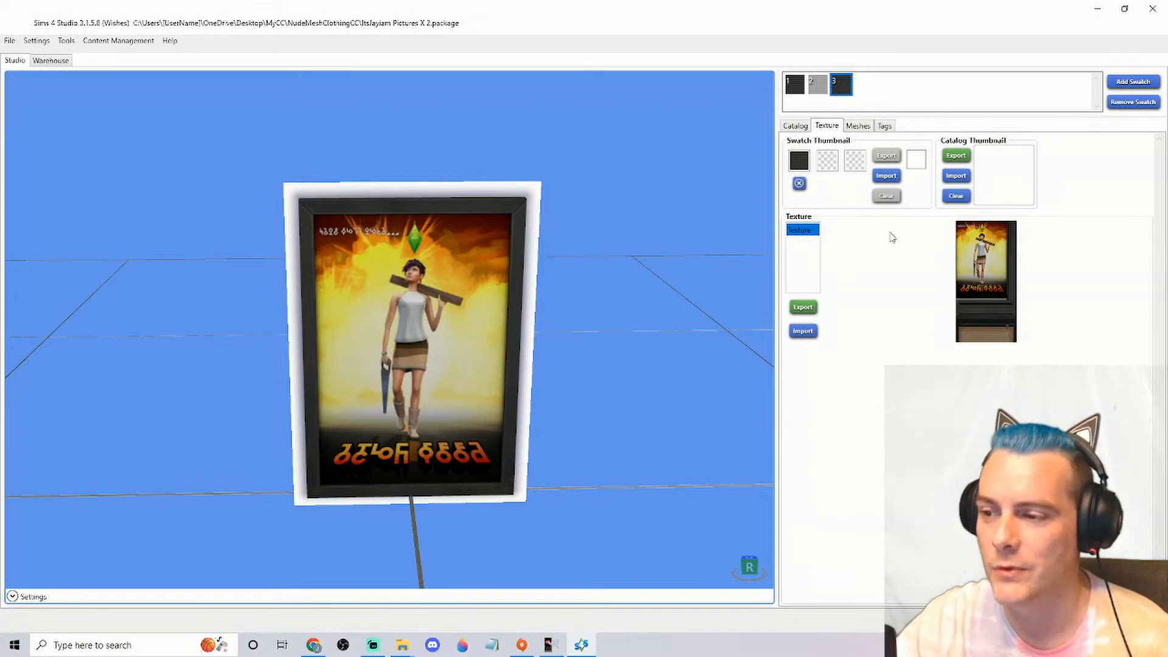
pyautogui.click(803, 332)
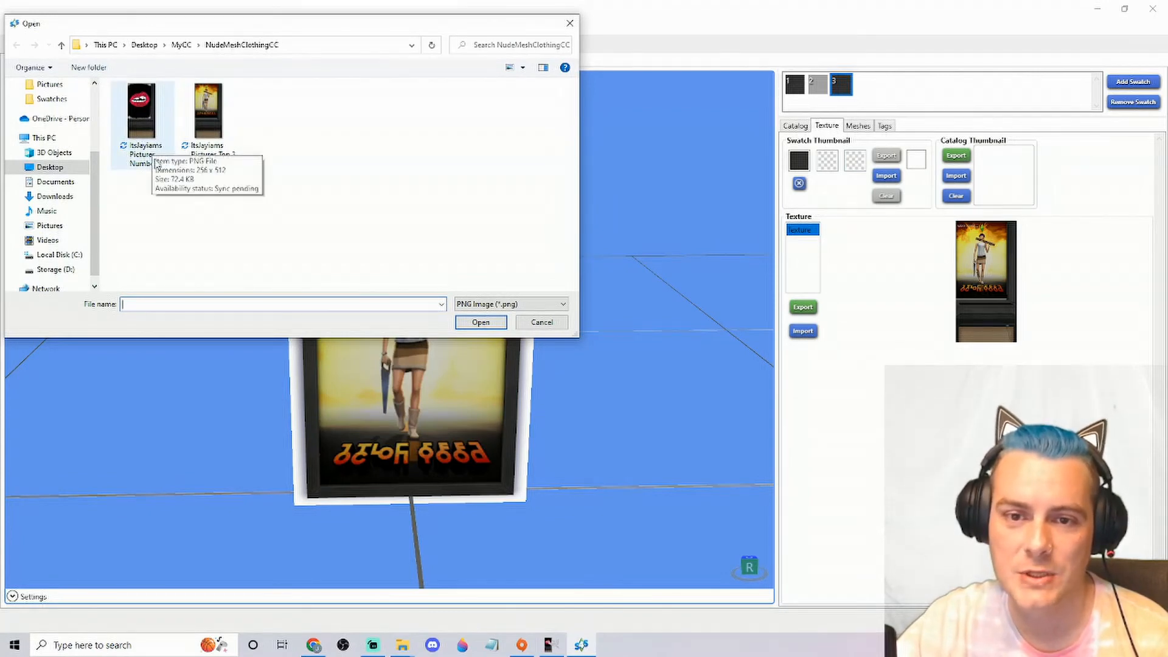
pyautogui.click(153, 142)
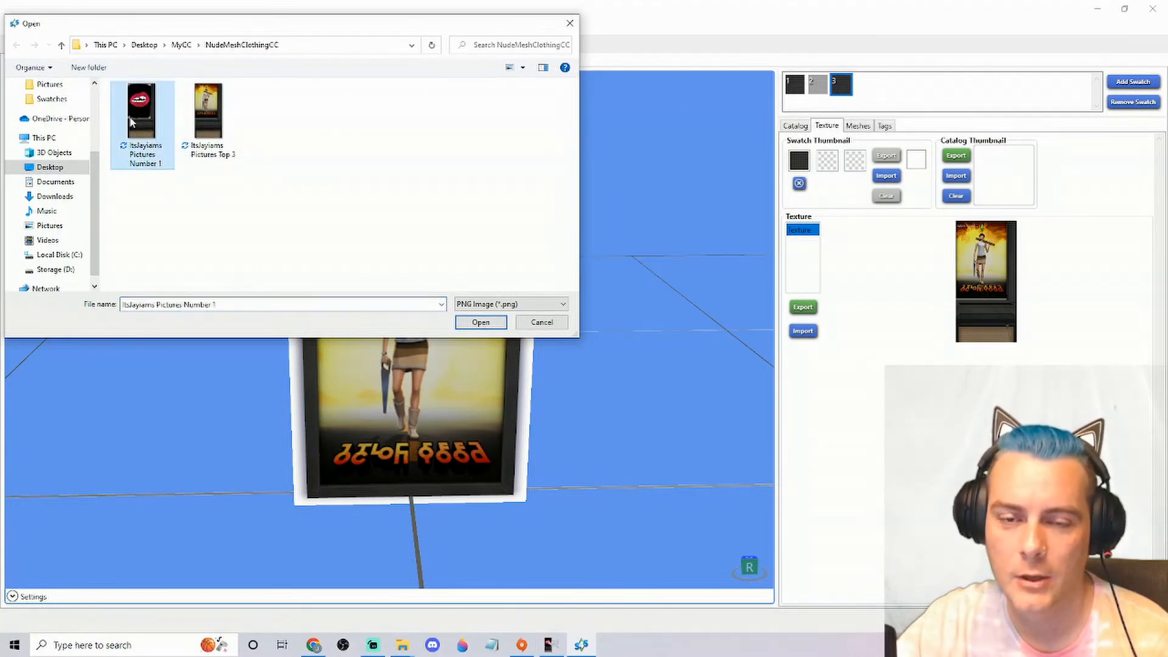
pyautogui.click(485, 324)
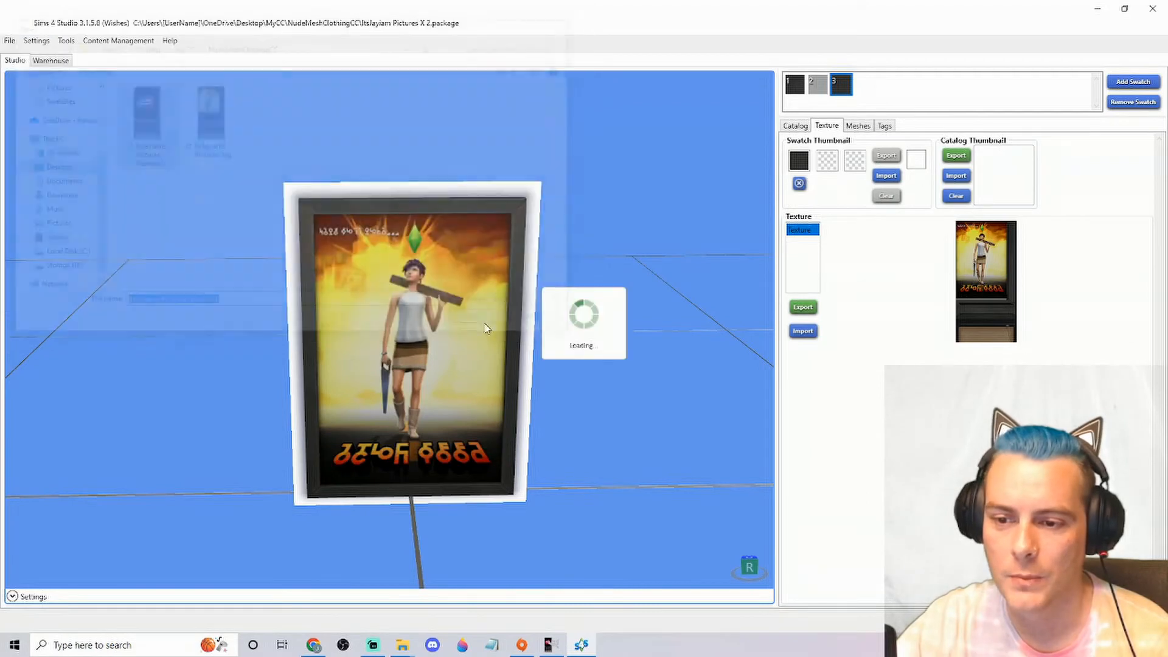
pyautogui.moveTo(653, 367); pyautogui.dragTo(649, 324)
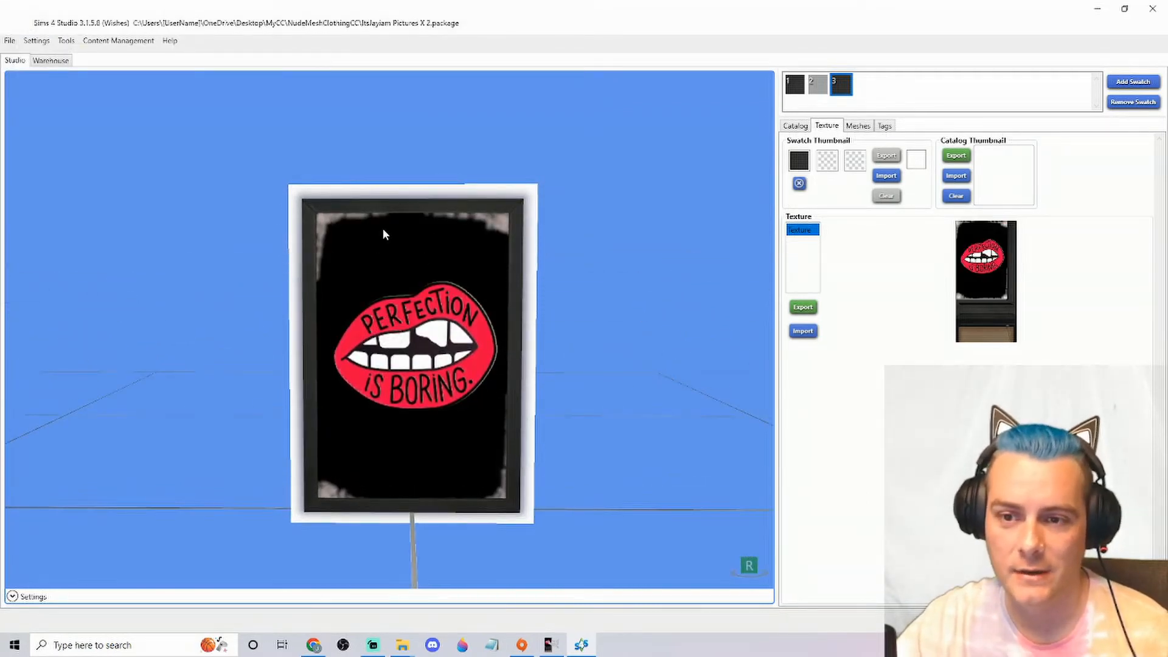
pyautogui.moveTo(692, 432); pyautogui.dragTo(700, 455)
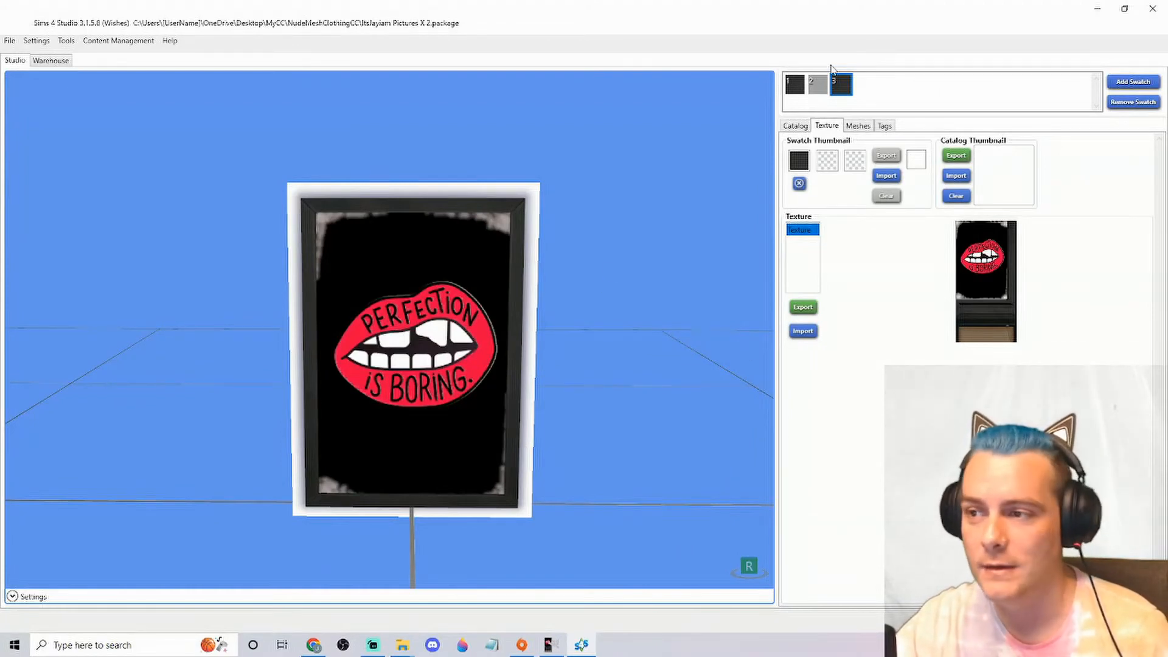
pyautogui.click(820, 86)
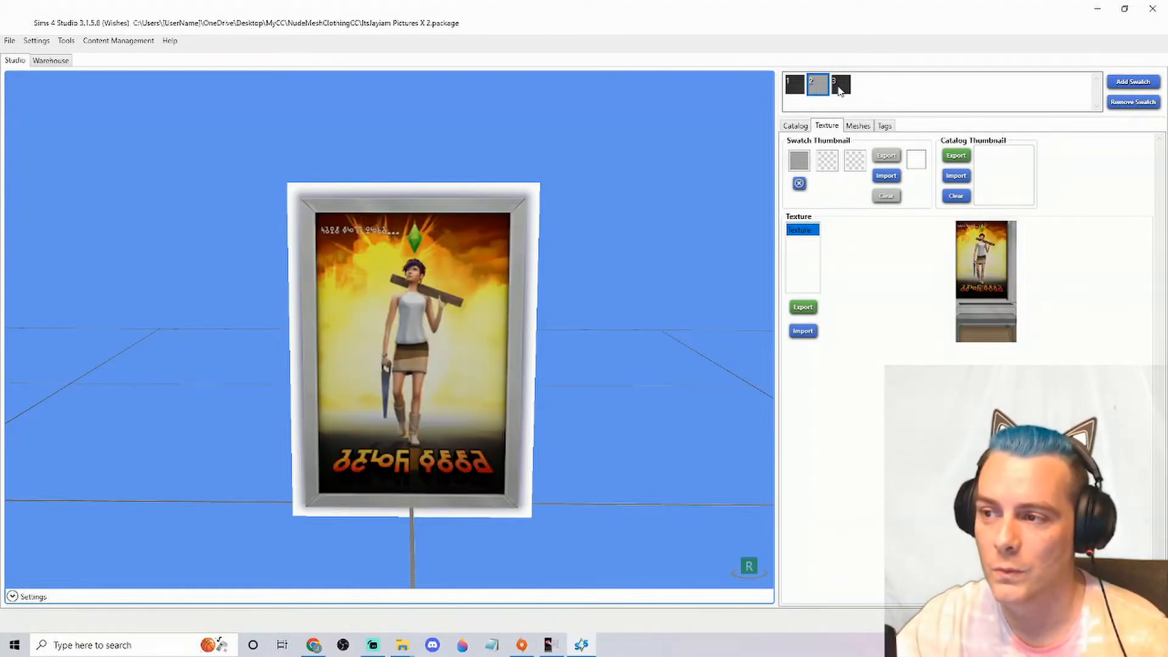
pyautogui.click(840, 88)
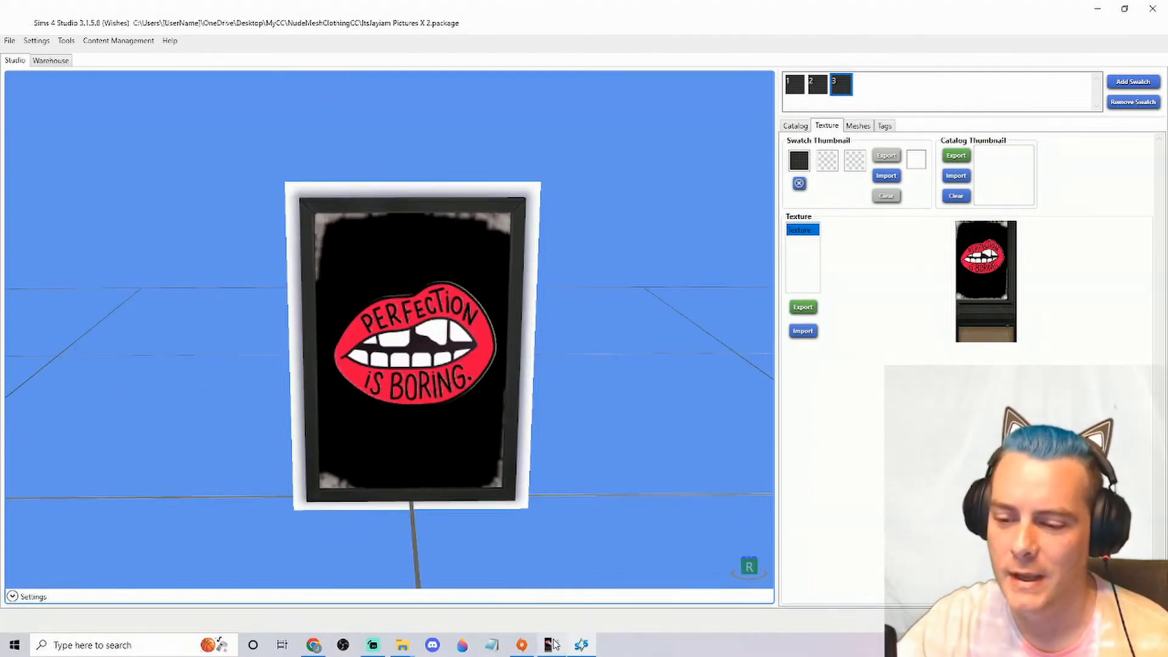
# Switch back to GIMP and look through the poster texture's undo history for the state before the airbrush strokes
pyautogui.click(550, 645)
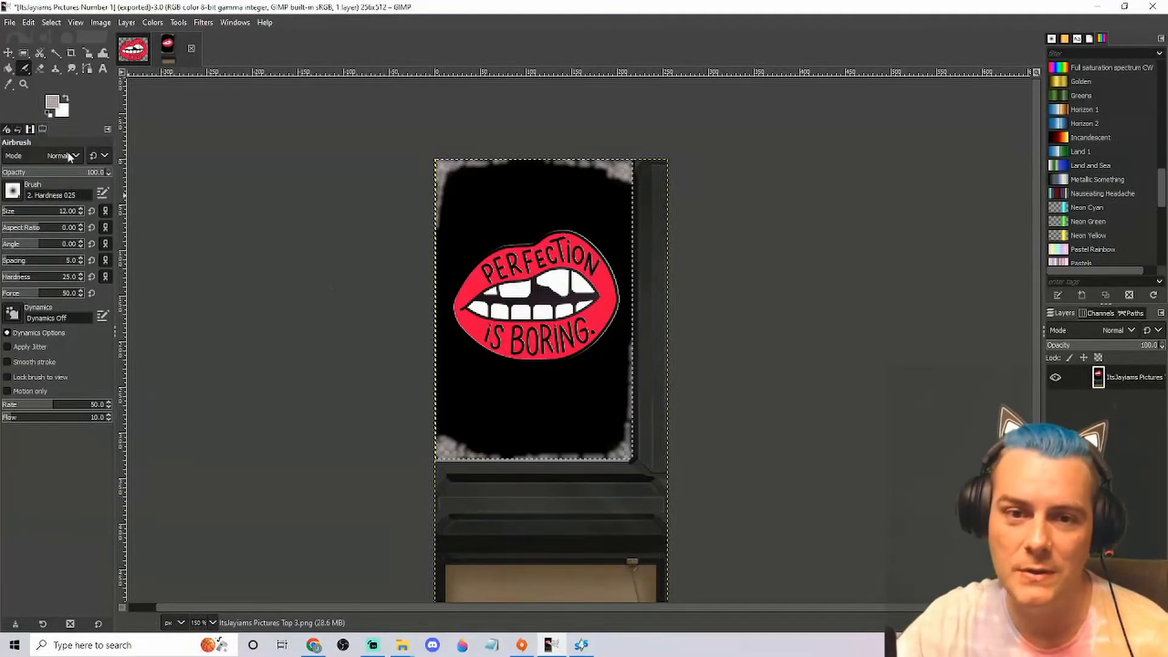
pyautogui.click(24, 53)
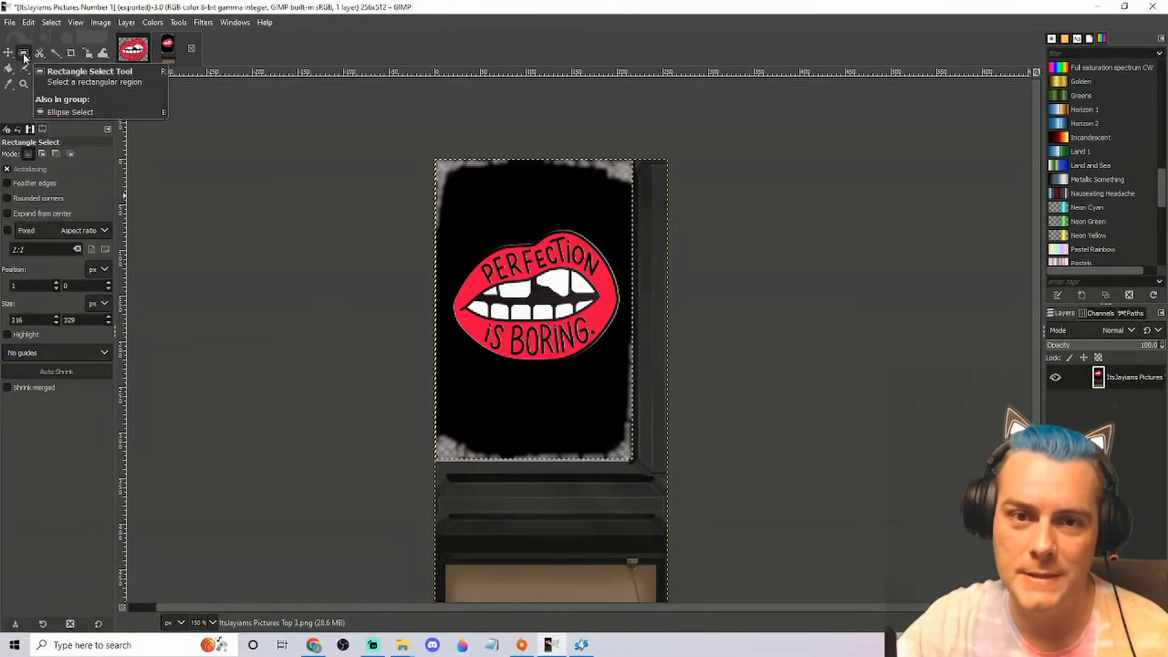
pyautogui.click(40, 71)
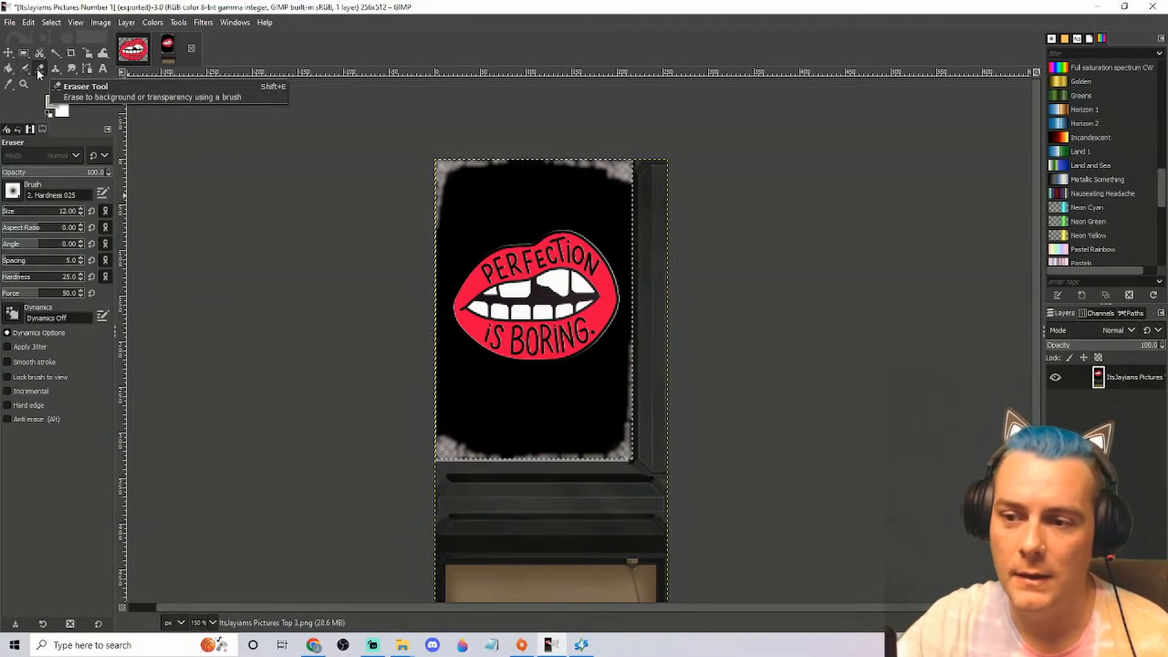
pyautogui.click(18, 130)
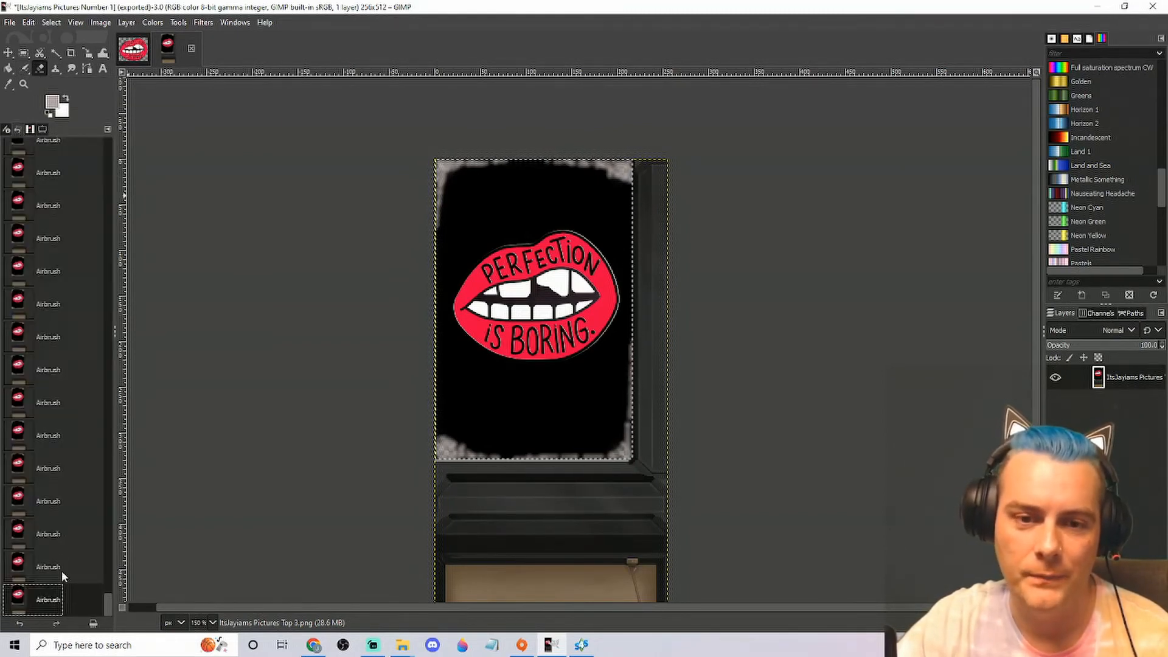
pyautogui.scroll(3, 51, 481)
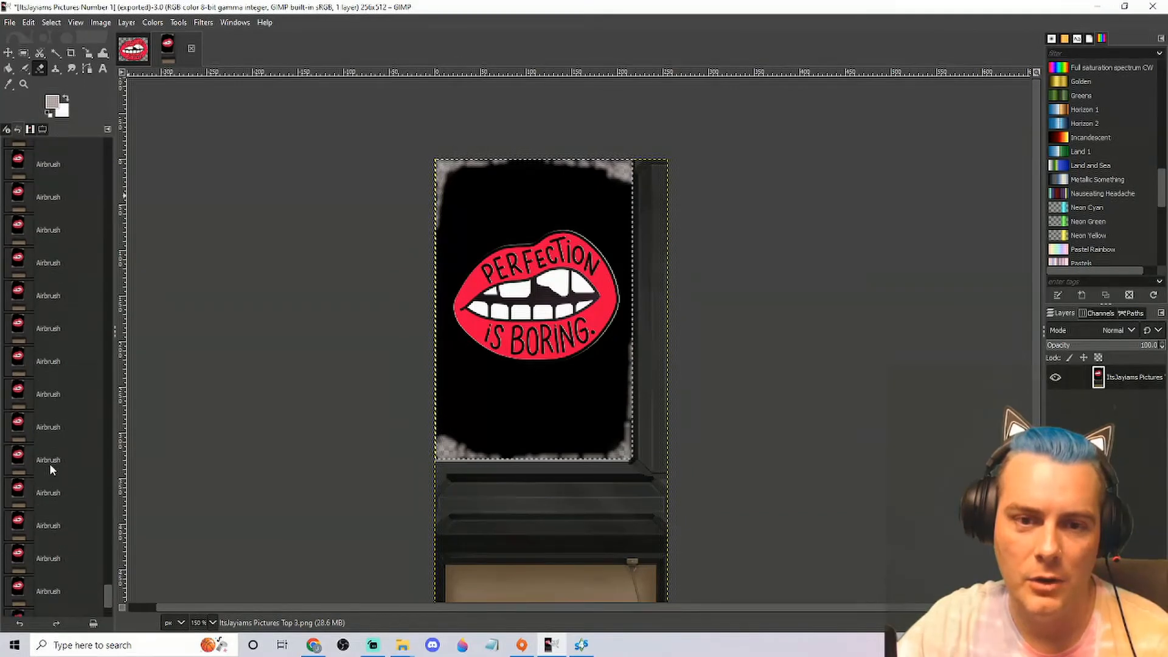
pyautogui.scroll(5, 49, 460)
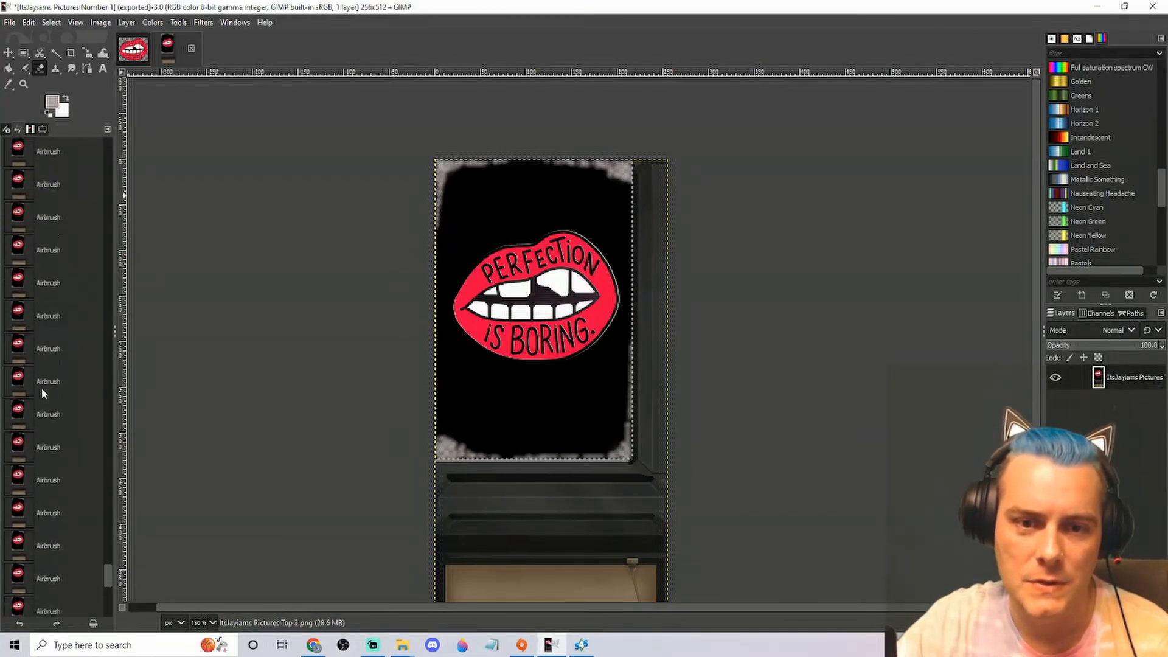
pyautogui.scroll(7, 41, 382)
pyautogui.scroll(-7, 41, 381)
pyautogui.scroll(-2, 42, 383)
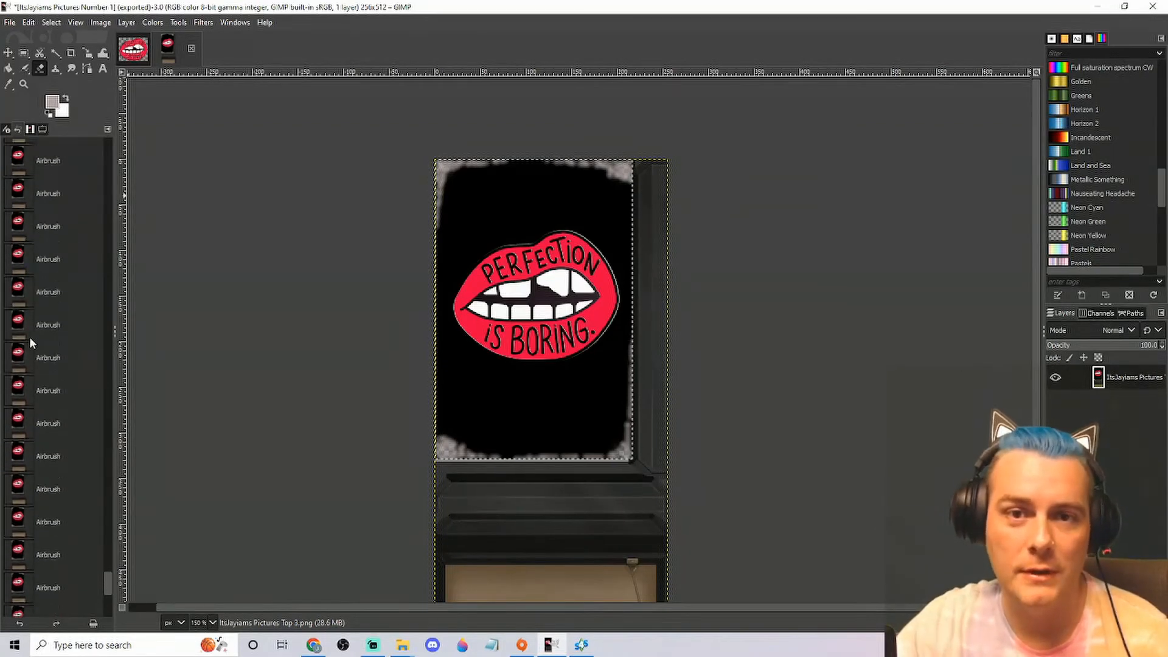
pyautogui.scroll(-2, 401, 368)
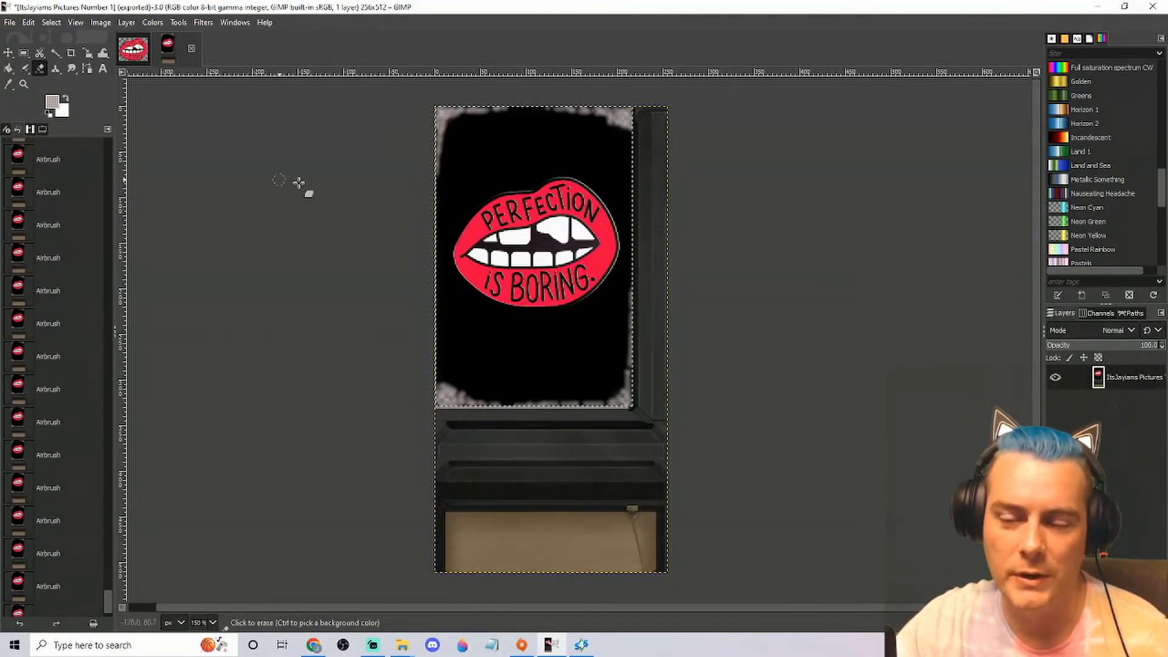
# Erase the lips artwork from the poster with the 2. Hardness 025 eraser at size 93
pyautogui.click(43, 129)
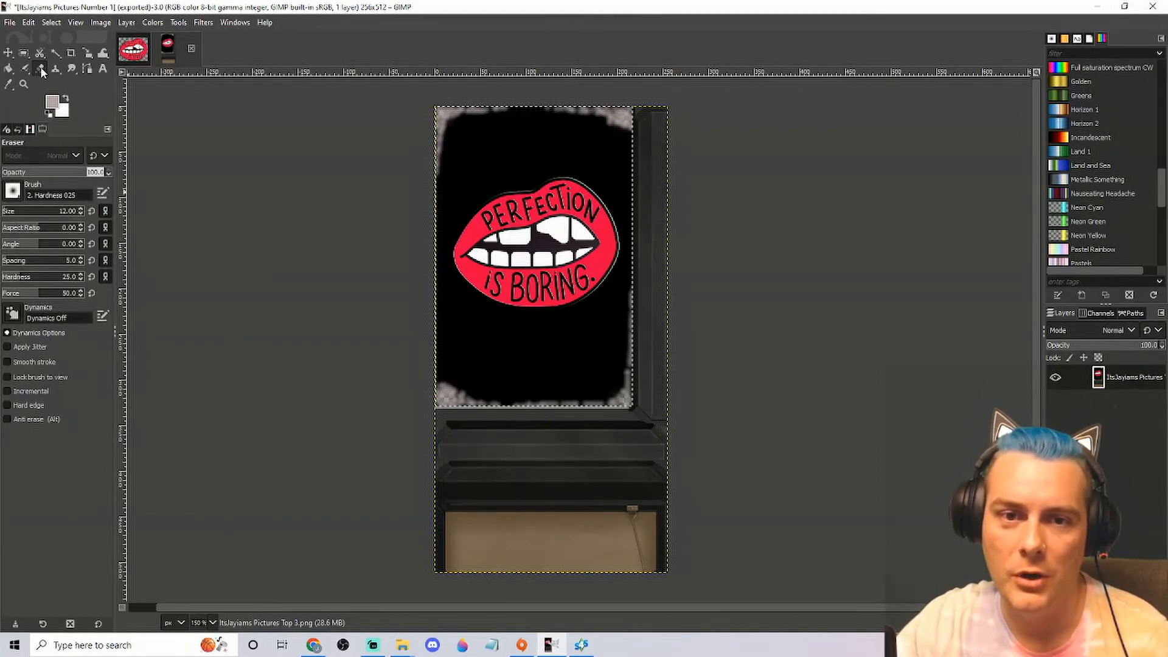
pyautogui.click(12, 211)
pyautogui.moveTo(18, 215); pyautogui.dragTo(19, 215)
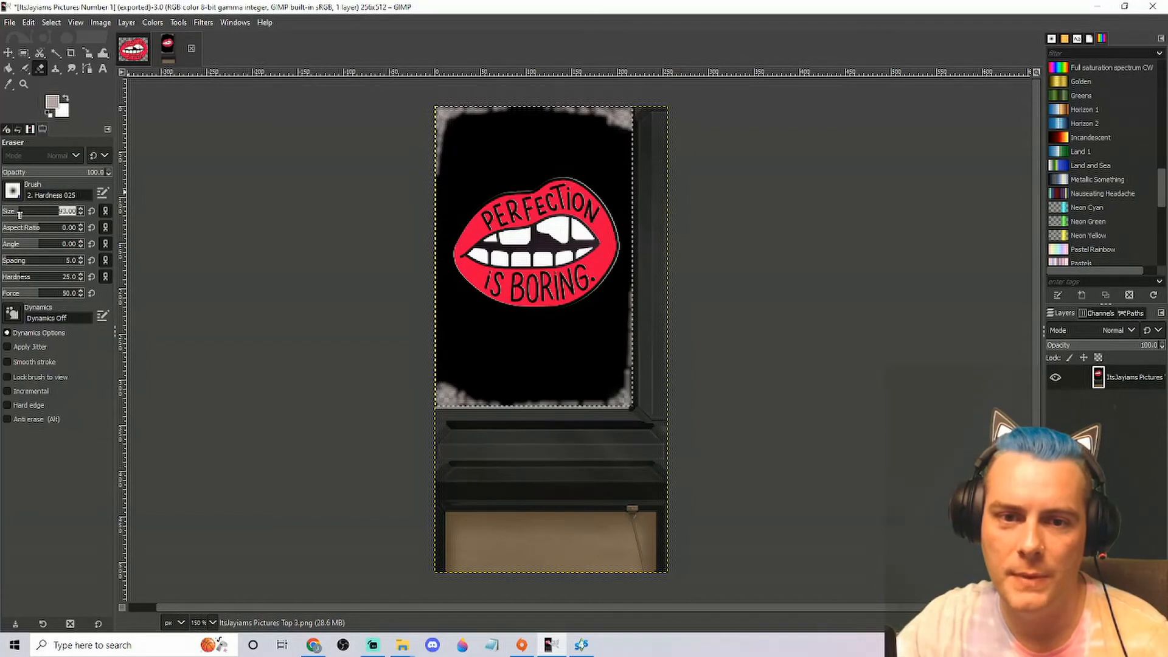
pyautogui.moveTo(516, 233)
pyautogui.mouseDown()
pyautogui.moveTo(575, 203)
pyautogui.moveTo(590, 212)
pyautogui.moveTo(596, 273)
pyautogui.moveTo(542, 286)
pyautogui.moveTo(493, 260)
pyautogui.moveTo(493, 227)
pyautogui.moveTo(568, 207)
pyautogui.moveTo(509, 213)
pyautogui.moveTo(485, 243)
pyautogui.moveTo(501, 276)
pyautogui.moveTo(552, 281)
pyautogui.moveTo(589, 253)
pyautogui.moveTo(498, 293)
pyautogui.moveTo(479, 266)
pyautogui.moveTo(488, 237)
pyautogui.moveTo(520, 207)
pyautogui.moveTo(555, 209)
pyautogui.moveTo(591, 239)
pyautogui.moveTo(588, 210)
pyautogui.mouseUp()
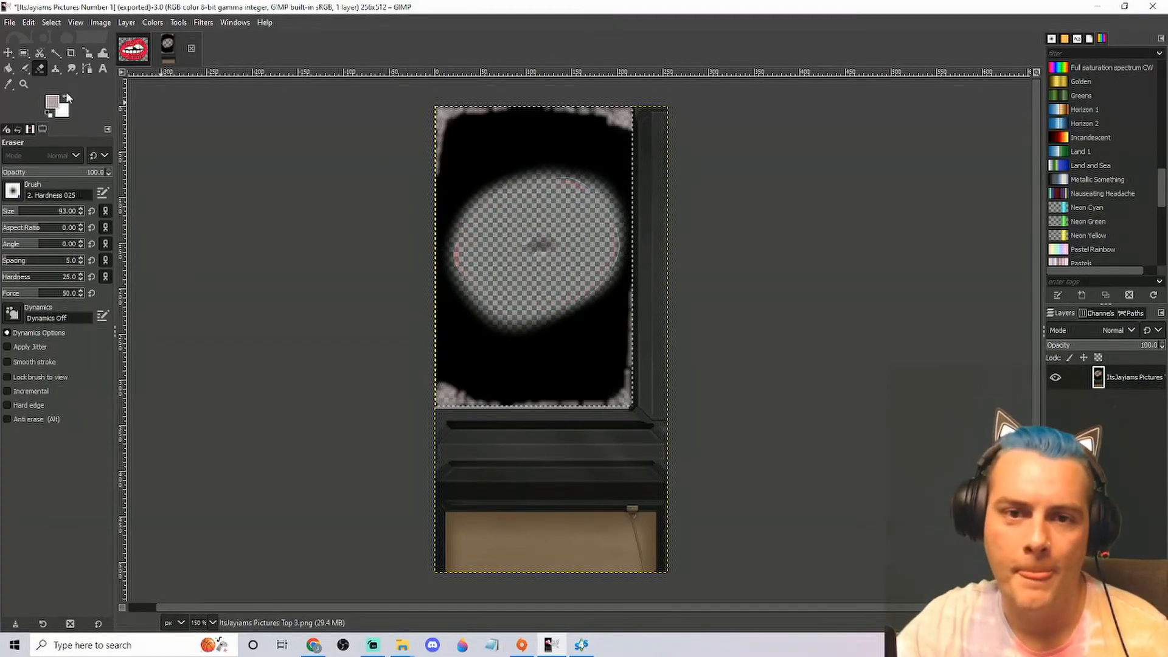
# Set the foreground colour to black and paint over the erased area of the poster with the size 93 Paintbrush
pyautogui.click(27, 69)
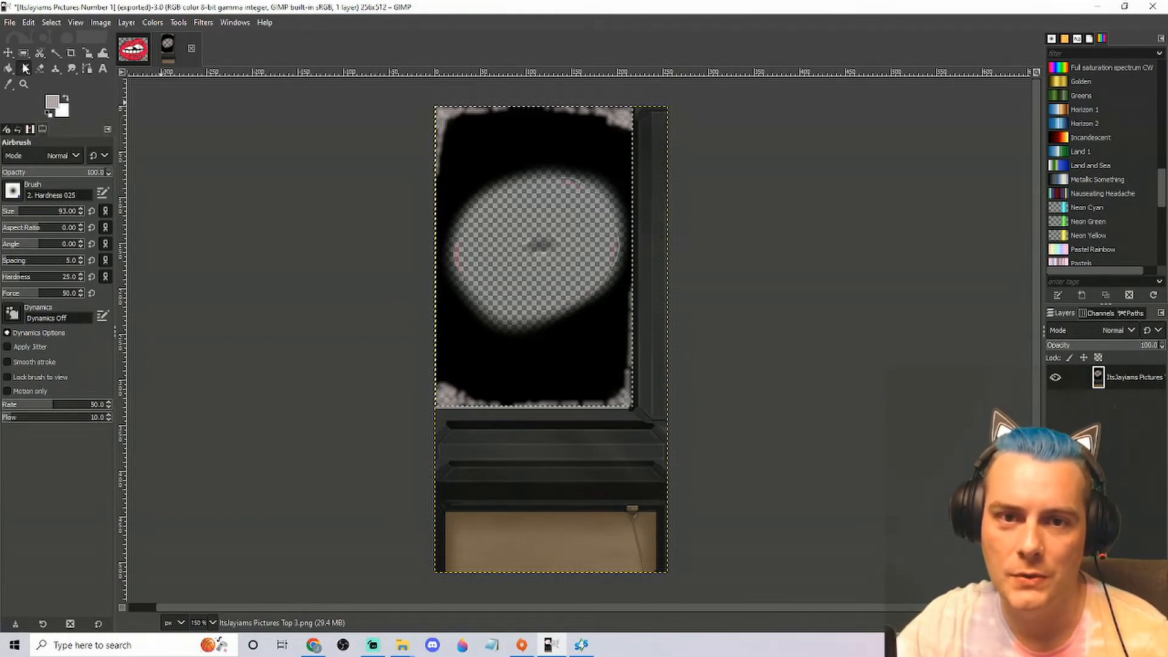
pyautogui.click(41, 75)
pyautogui.click(53, 100)
pyautogui.moveTo(180, 183); pyautogui.dragTo(169, 194)
pyautogui.click(316, 243)
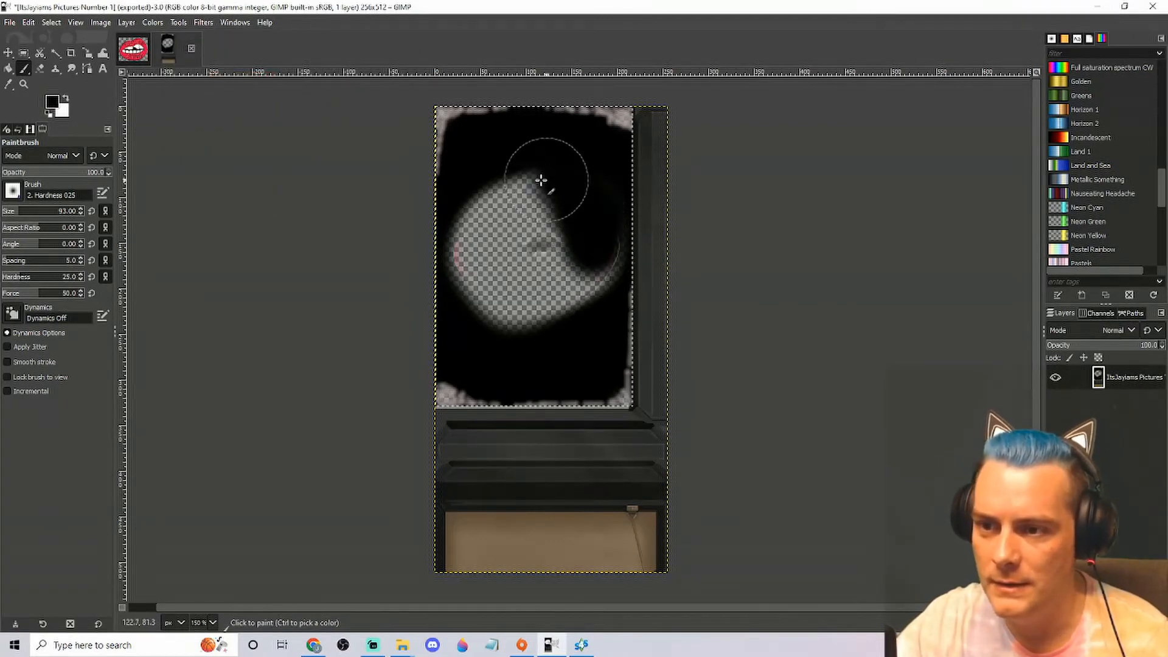
pyautogui.moveTo(550, 180)
pyautogui.mouseDown()
pyautogui.moveTo(501, 192)
pyautogui.moveTo(481, 216)
pyautogui.mouseUp()
pyautogui.moveTo(466, 274)
pyautogui.mouseDown()
pyautogui.moveTo(513, 329)
pyautogui.moveTo(578, 317)
pyautogui.mouseUp()
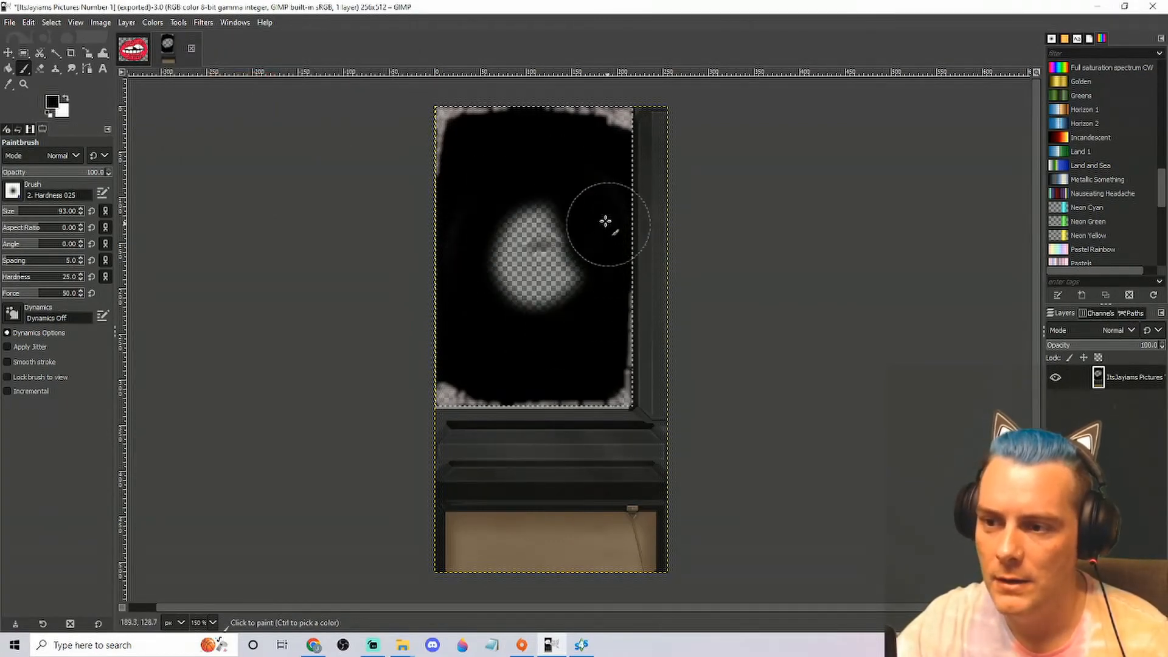
pyautogui.moveTo(609, 227); pyautogui.dragTo(551, 302)
pyautogui.moveTo(531, 240)
pyautogui.mouseDown()
pyautogui.moveTo(564, 278)
pyautogui.moveTo(474, 215)
pyautogui.mouseUp()
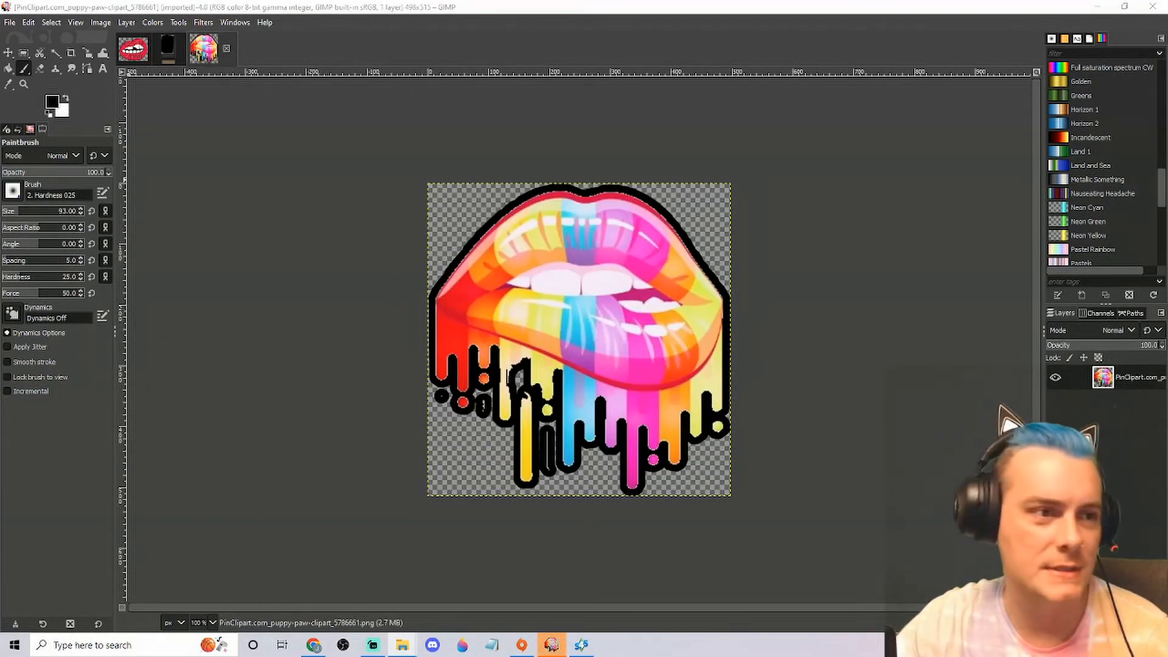
# Copy the visible dripping rainbow lips artwork to the clipboard and return to the poster texture
pyautogui.rightClick(575, 241)
pyautogui.moveTo(641, 273)
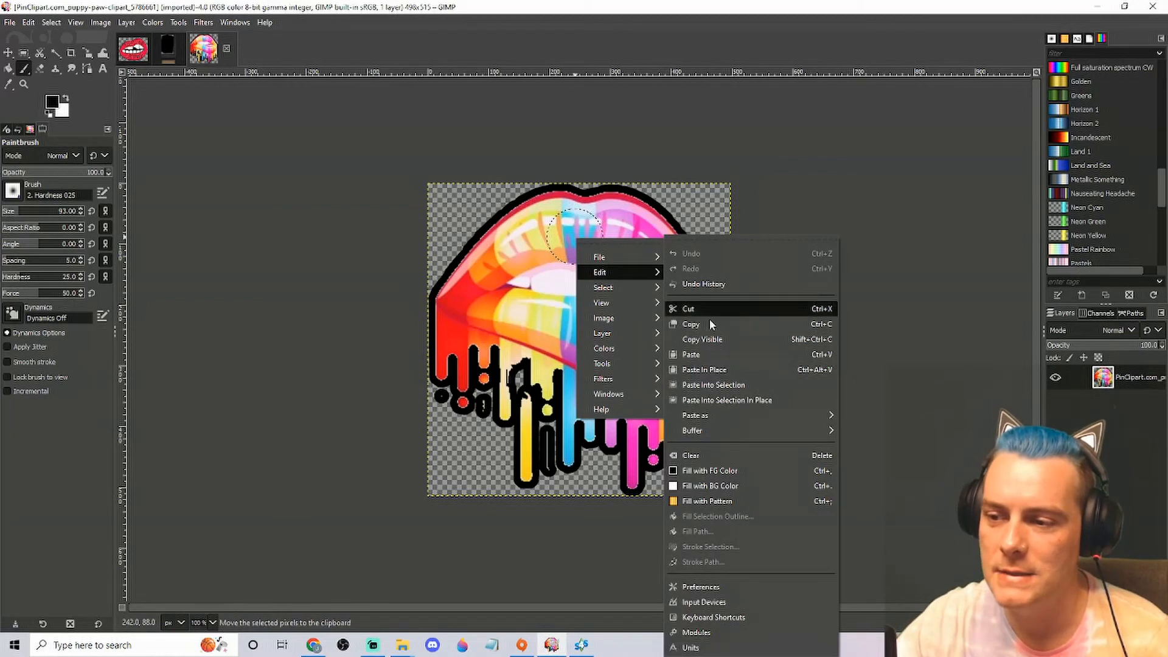
pyautogui.click(709, 340)
pyautogui.click(167, 52)
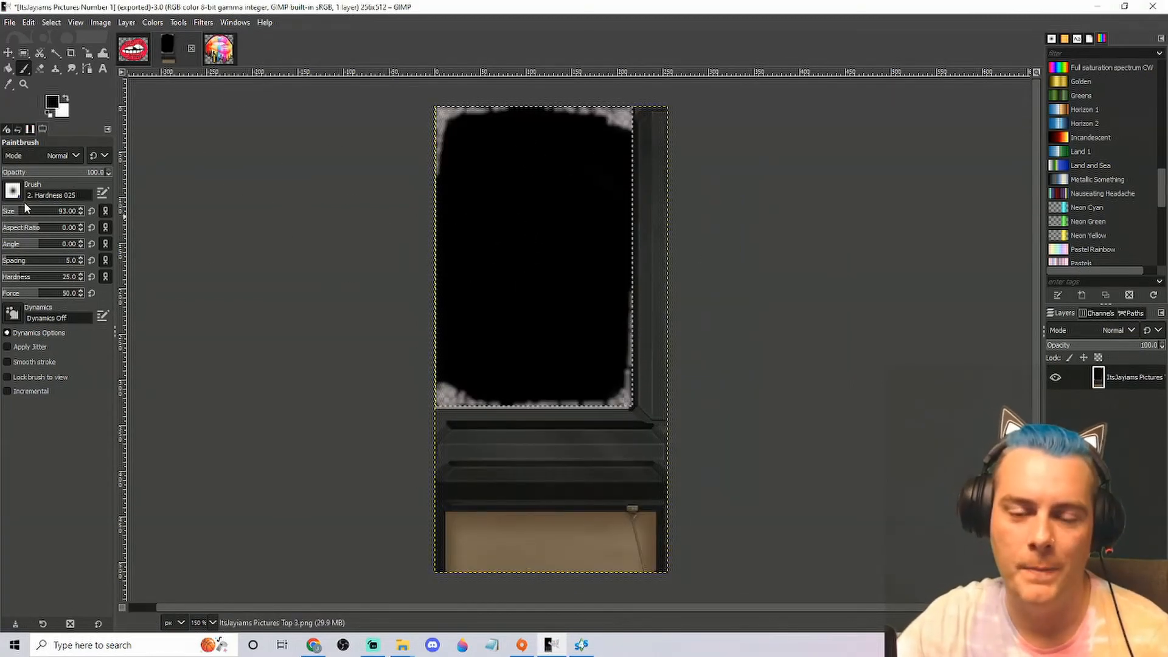
# Choose the Clipboard Image as the Paintbrush brush, set its size to 195 and stamp the rainbow lips once at the black poster's centre
pyautogui.click(27, 72)
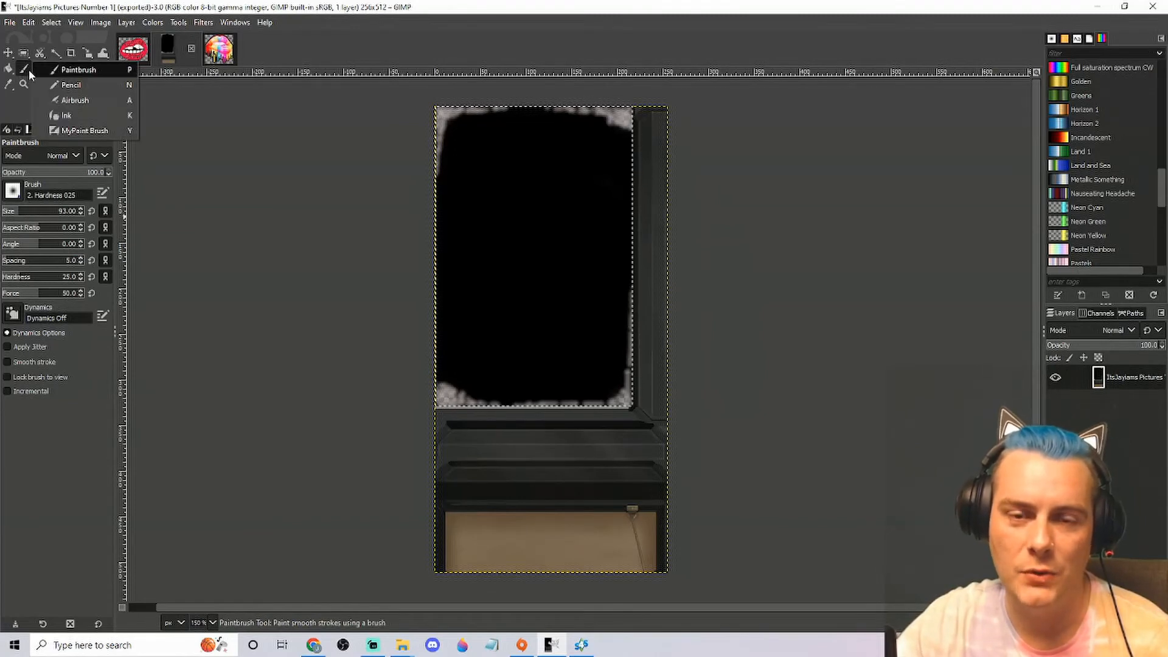
pyautogui.click(89, 71)
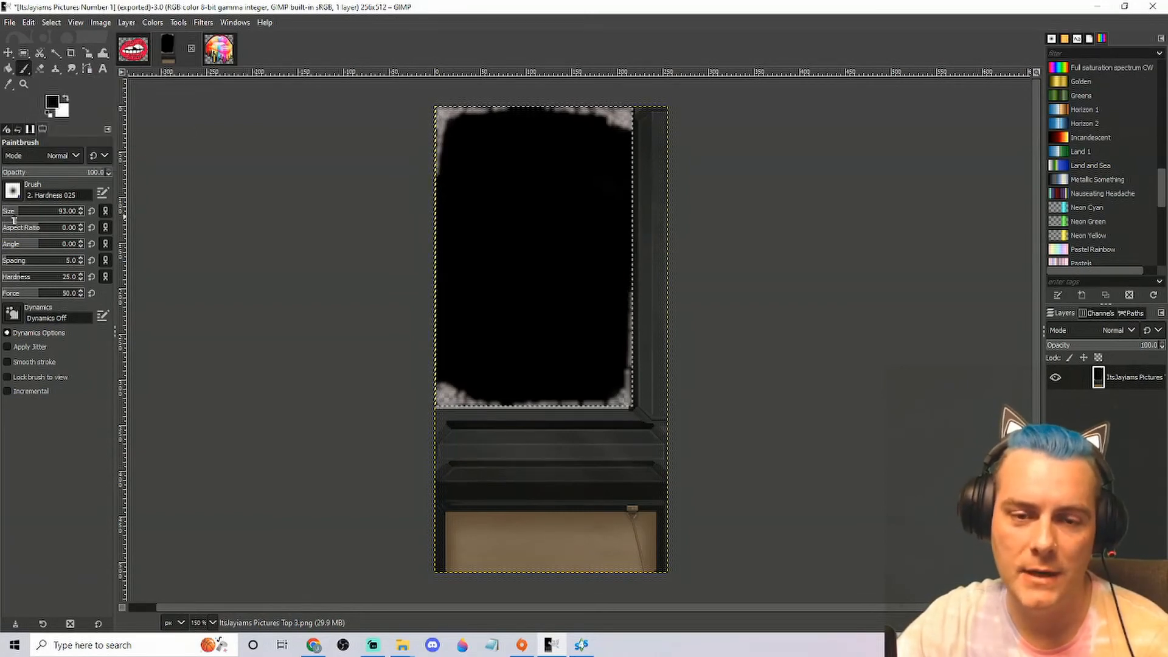
pyautogui.click(18, 197)
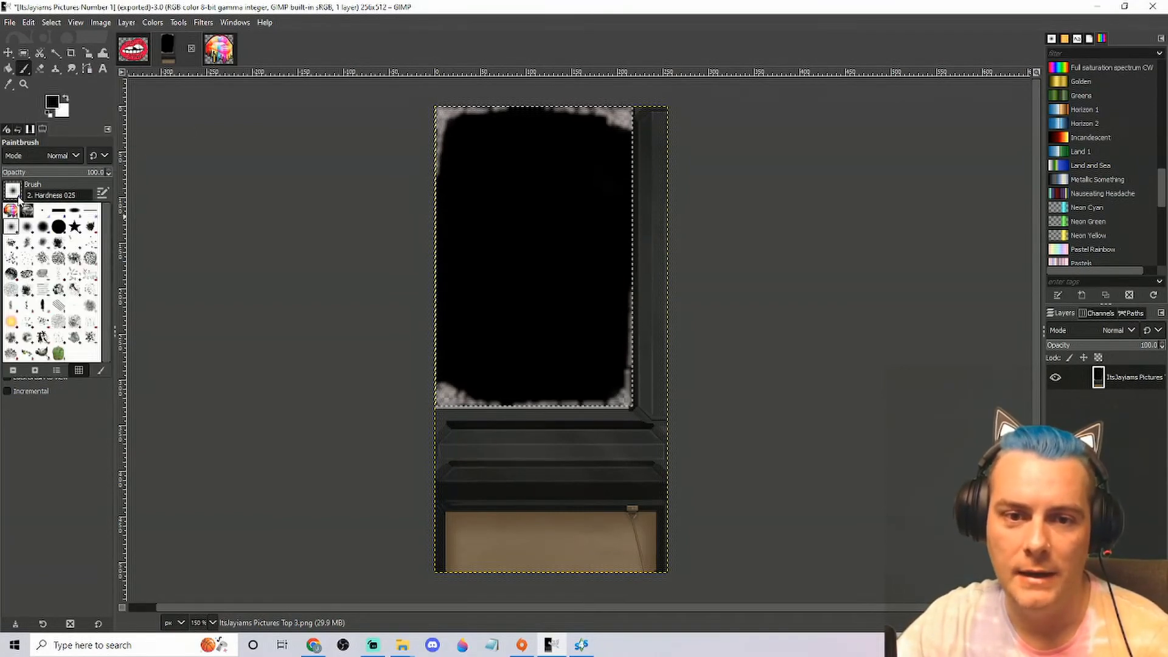
pyautogui.click(11, 211)
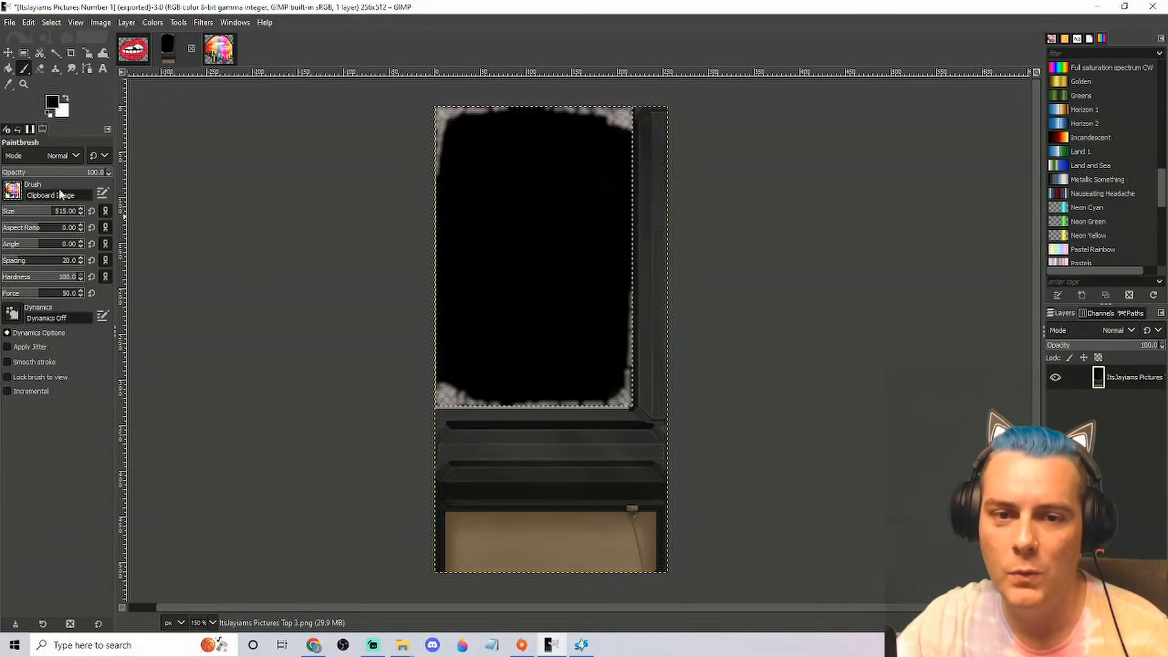
pyautogui.click(36, 214)
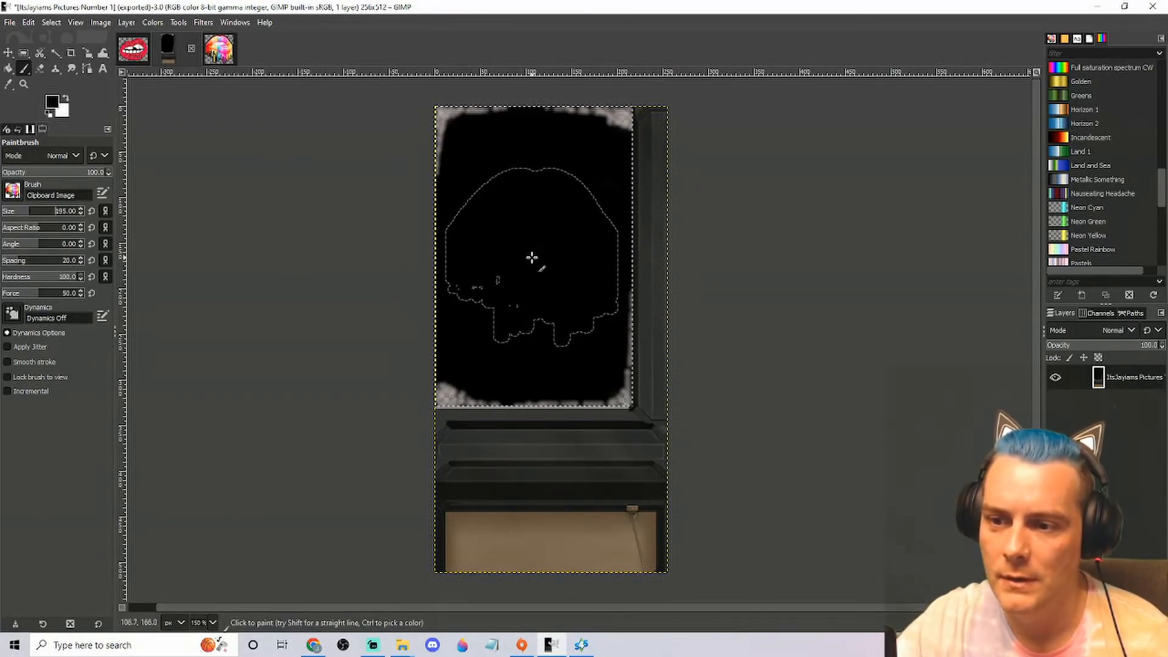
pyautogui.click(533, 258)
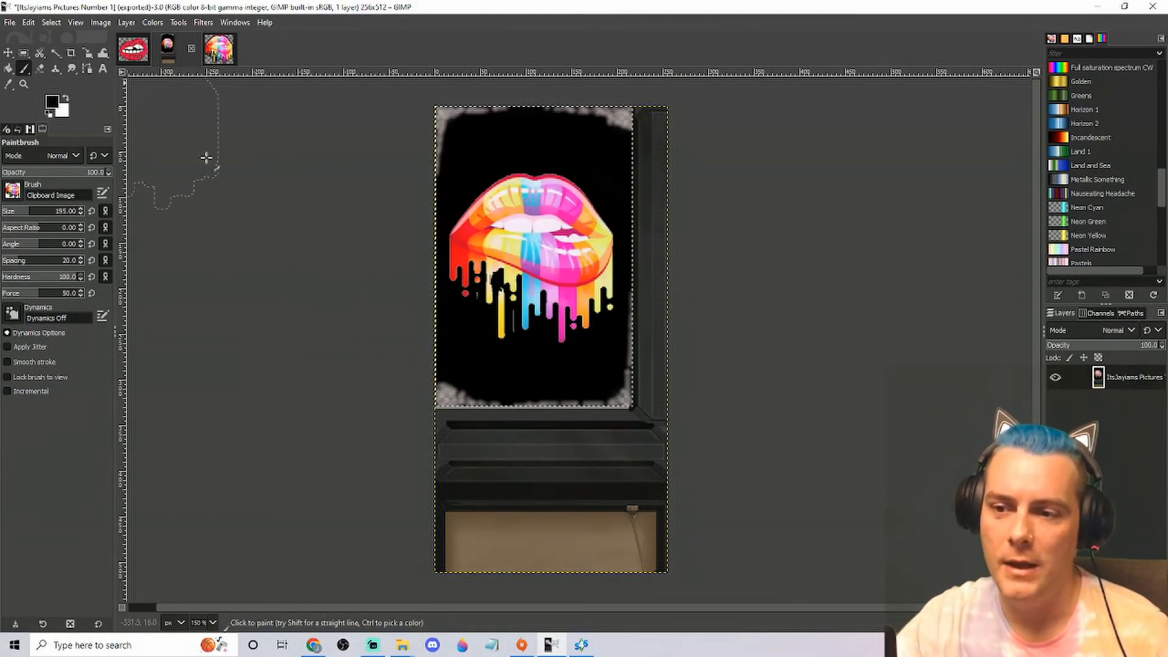
# Export the texture to the NudeMeshClothingCC folder as "ItsJayiams Pictures Number 2.png" with the default PNG options
pyautogui.click(9, 22)
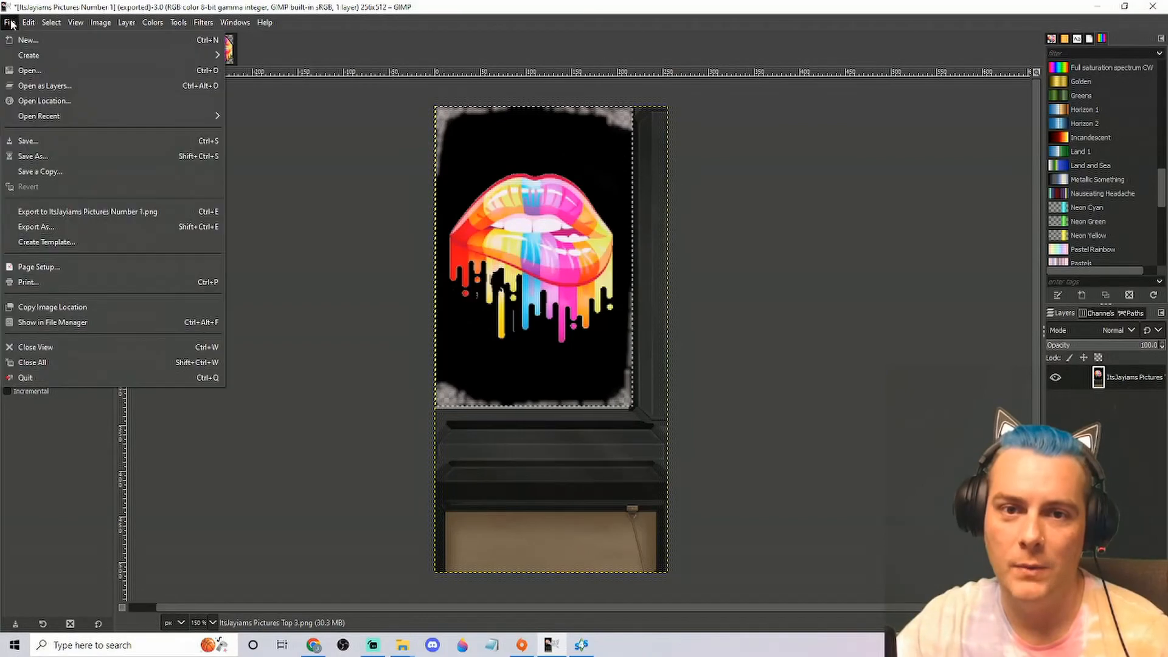
pyautogui.click(35, 227)
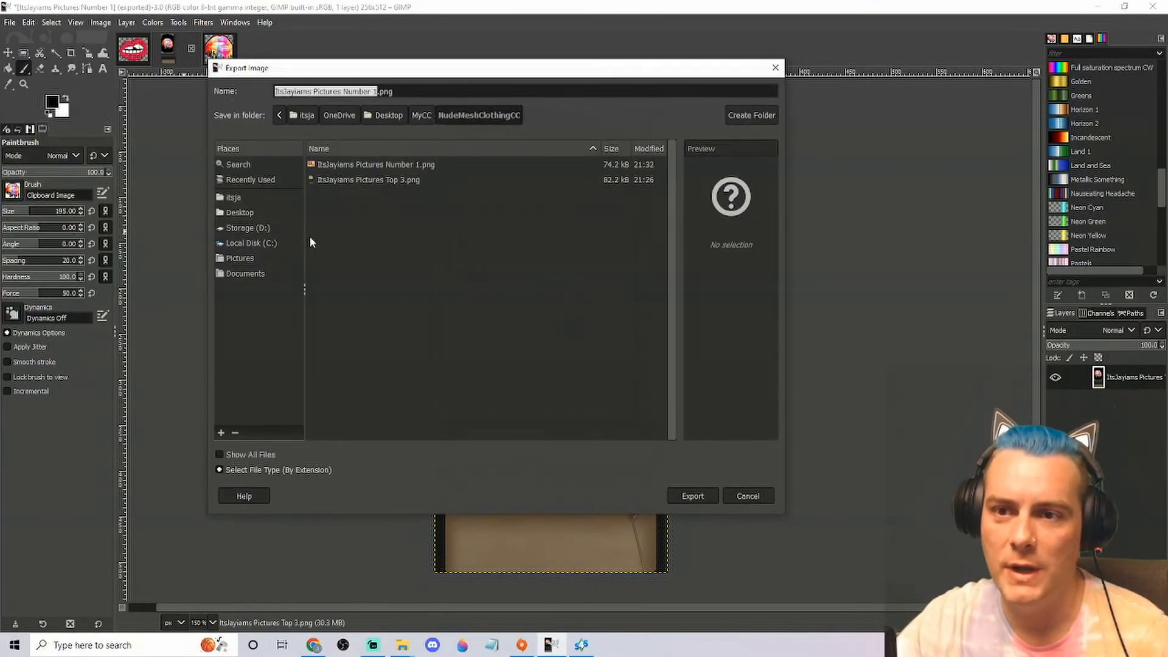
pyautogui.press('Right')
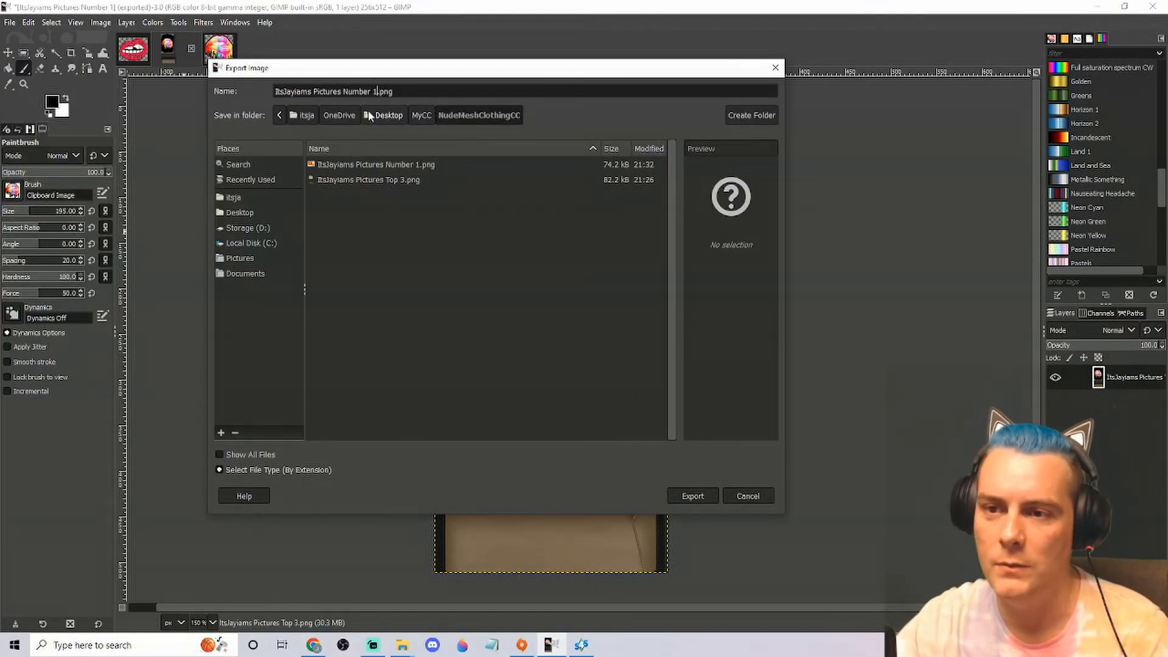
pyautogui.press('BackSpace')
pyautogui.write('2')
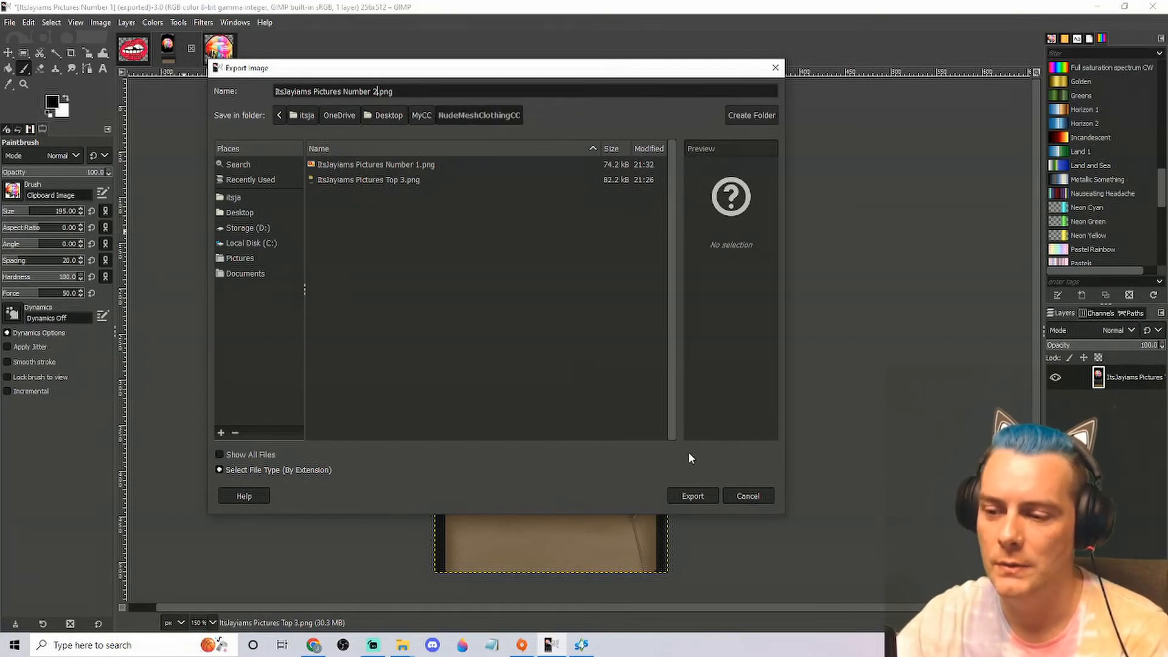
pyautogui.click(692, 497)
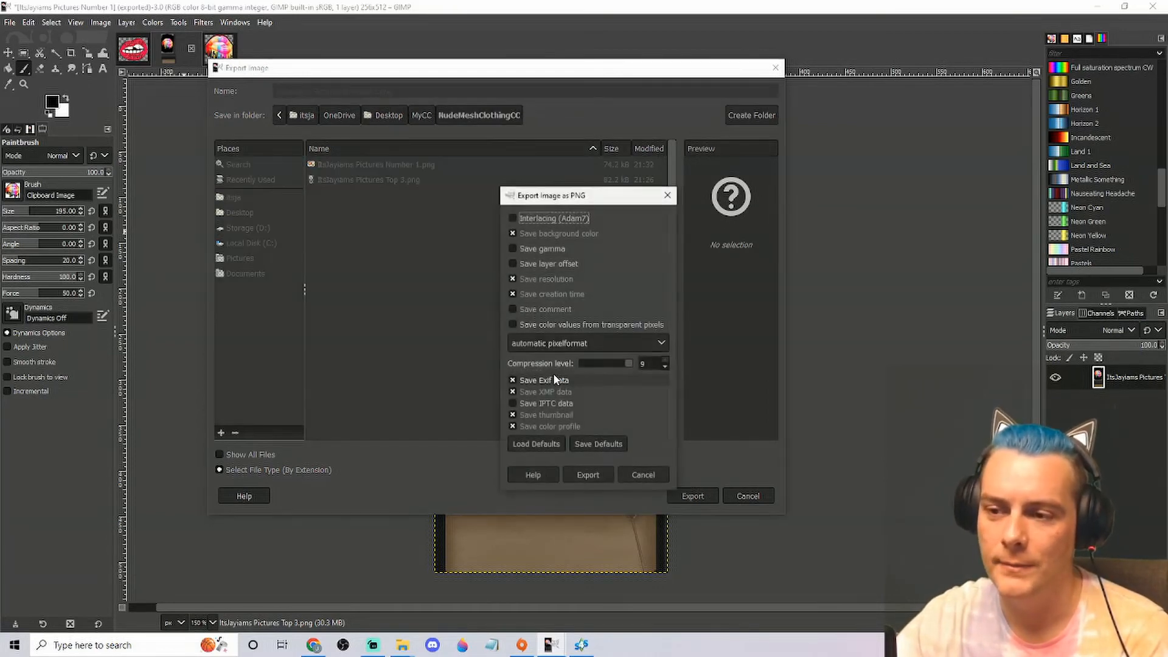
pyautogui.click(584, 473)
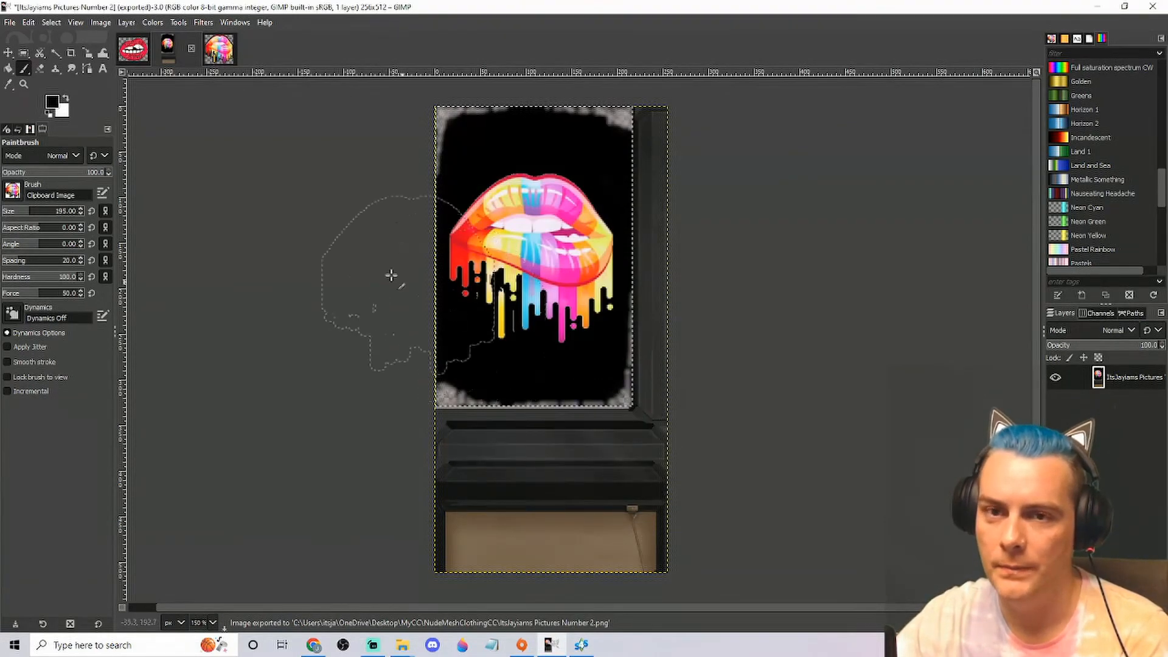
# Switch to Sims 4 Studio, import "ItsJayiams Pictures Number 2" as swatch 2's texture and save the package
pyautogui.click(560, 651)
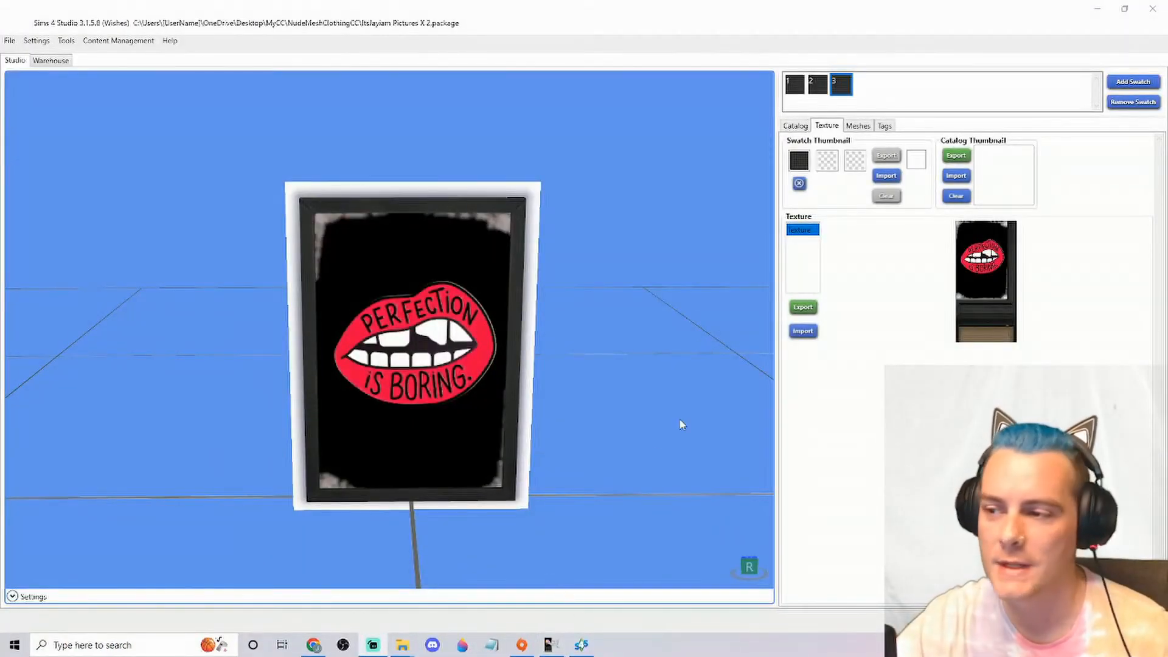
pyautogui.click(819, 87)
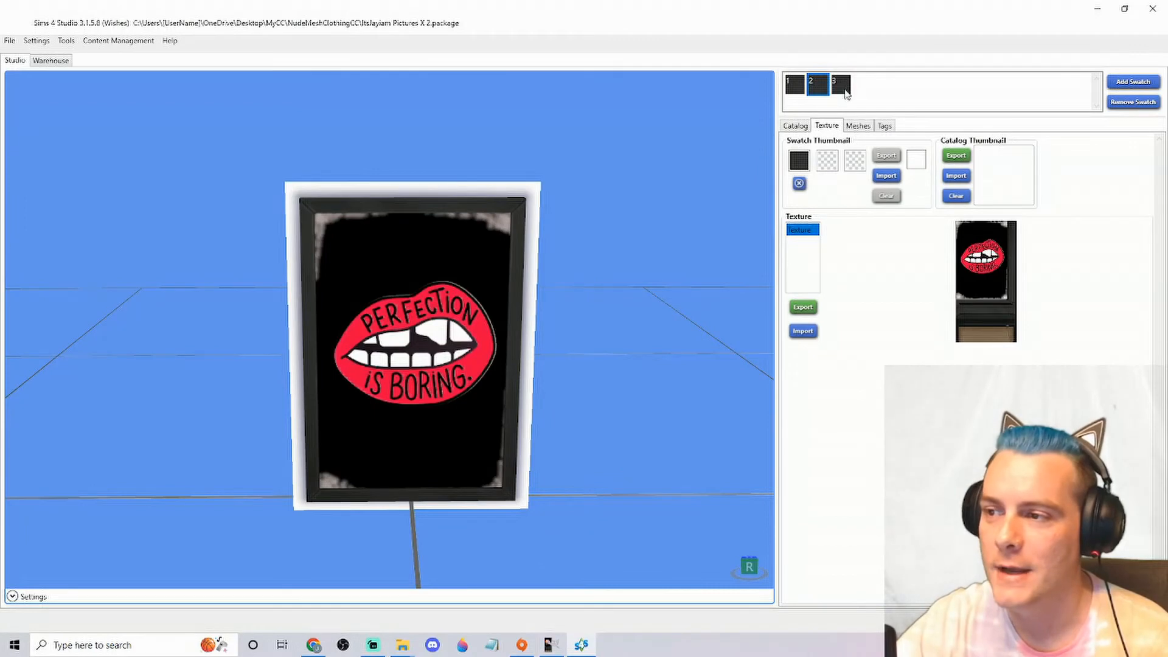
pyautogui.click(794, 85)
pyautogui.click(822, 89)
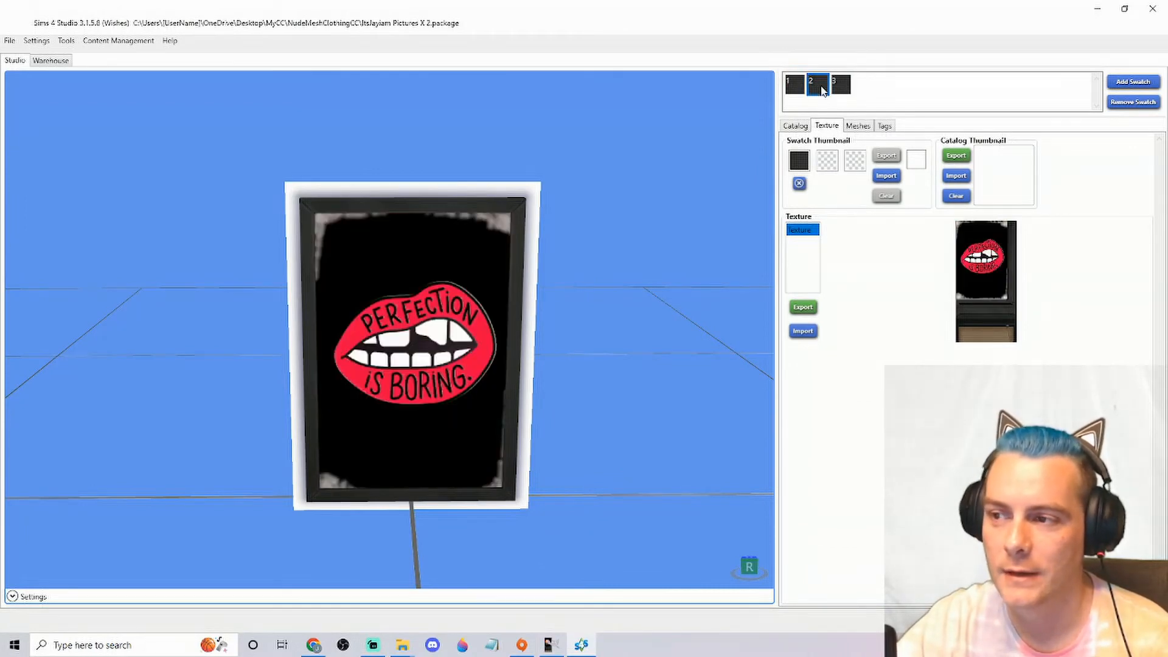
pyautogui.click(811, 330)
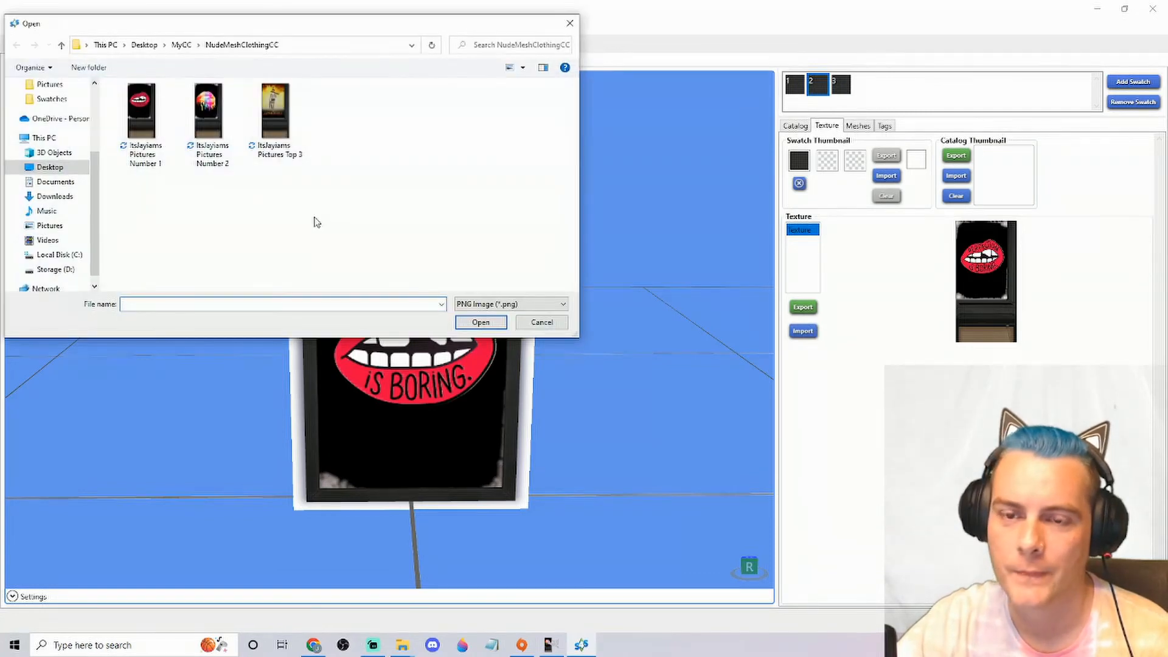
pyautogui.click(214, 132)
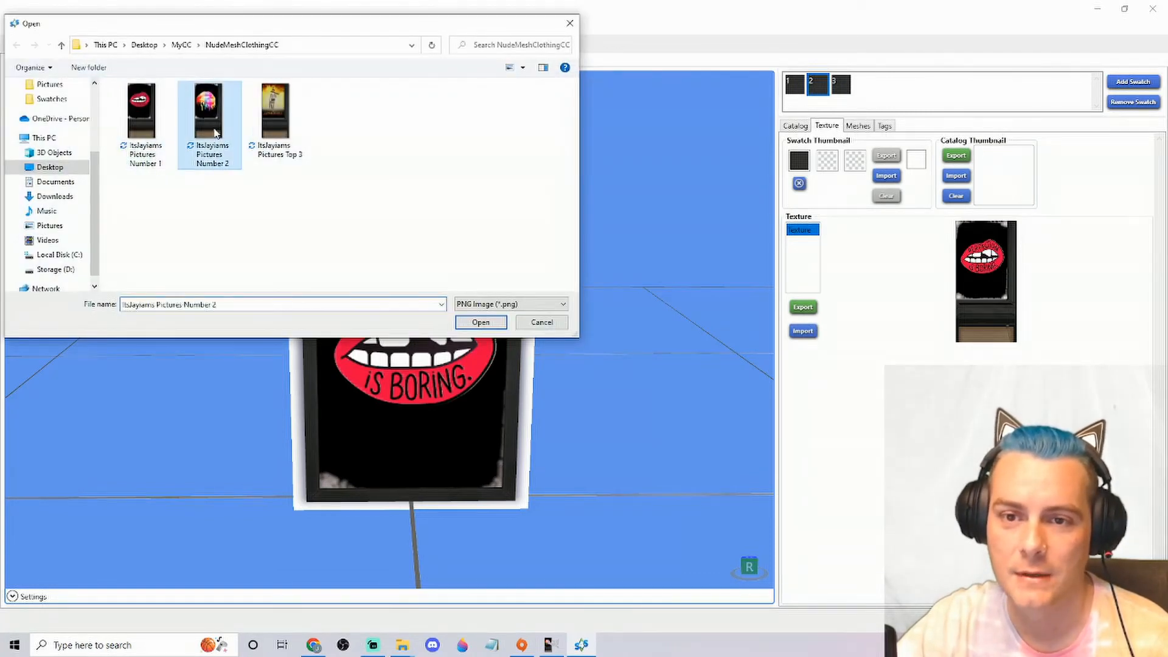
pyautogui.click(480, 323)
pyautogui.moveTo(620, 365); pyautogui.dragTo(564, 378)
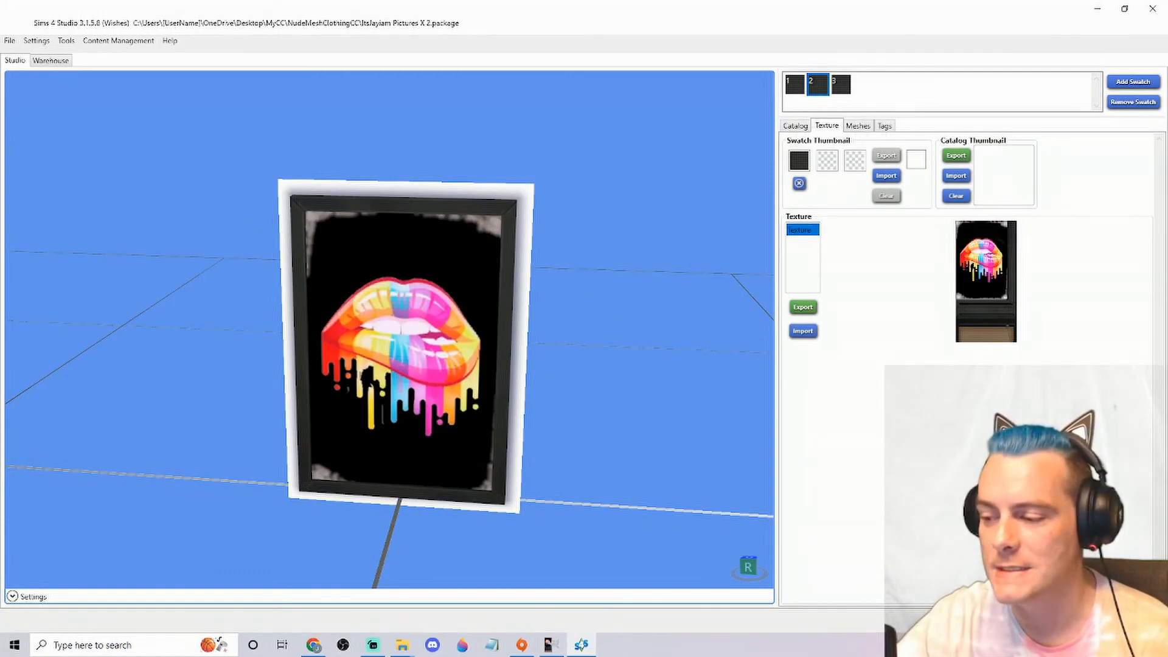
pyautogui.hotkey('ctrl', 's')
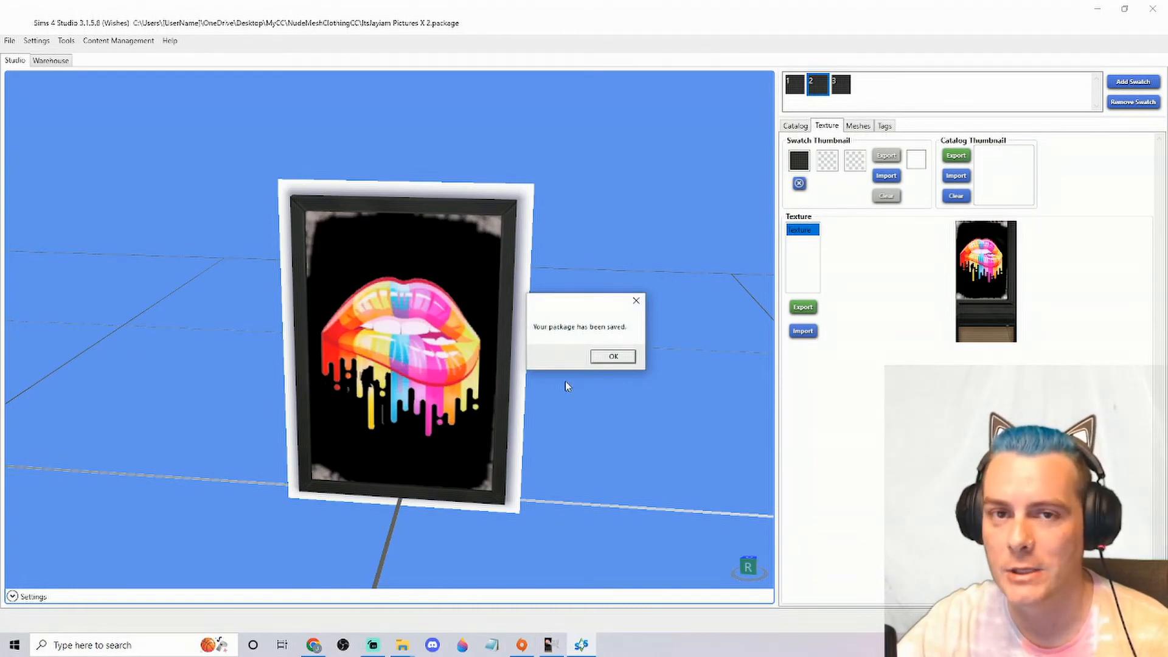
pyautogui.click(610, 359)
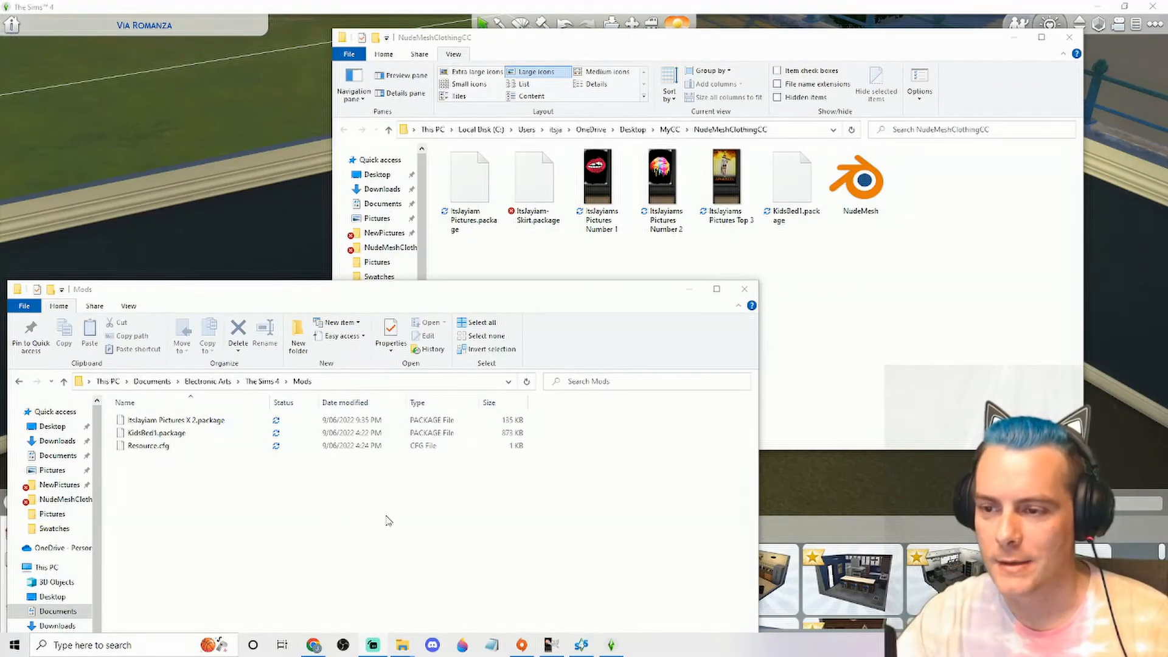
# Examine the poster package in the Mods folder and the package and texture files in the NudeMeshClothingCC folder
pyautogui.click(960, 294)
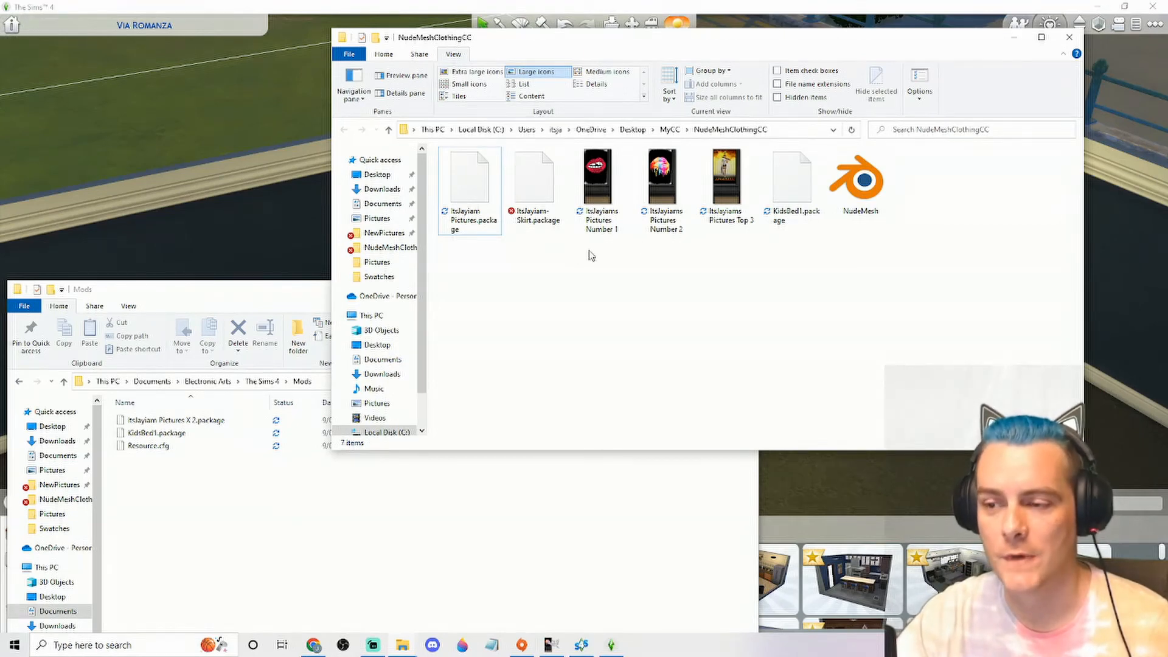
pyautogui.click(608, 186)
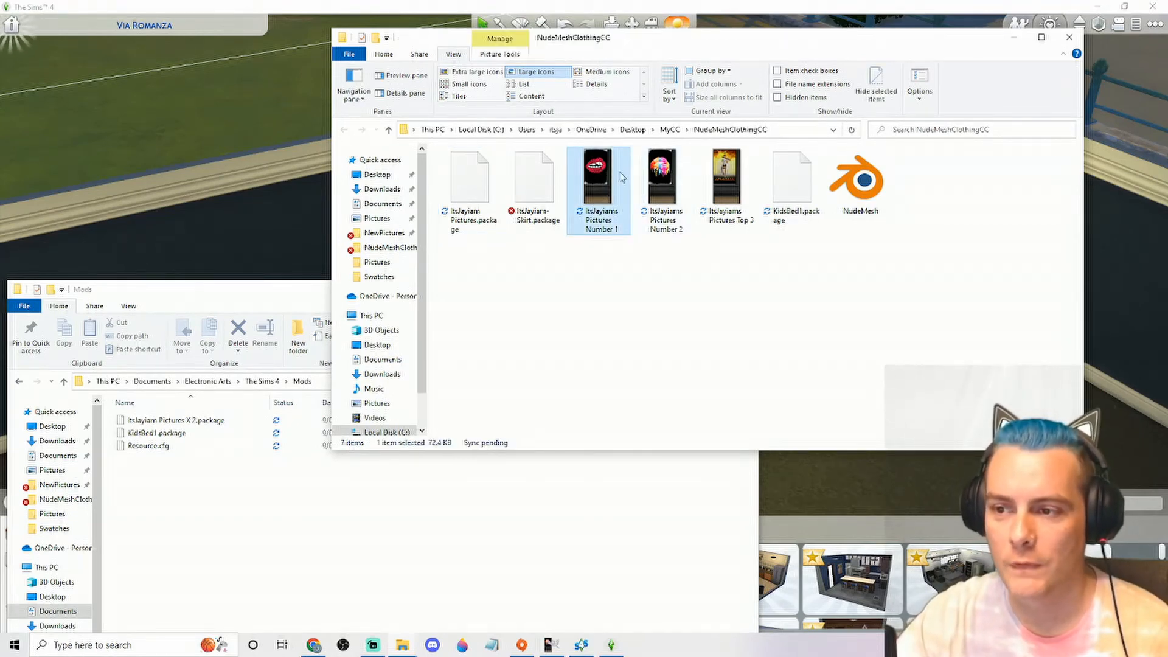
pyautogui.moveTo(717, 275); pyautogui.dragTo(615, 307)
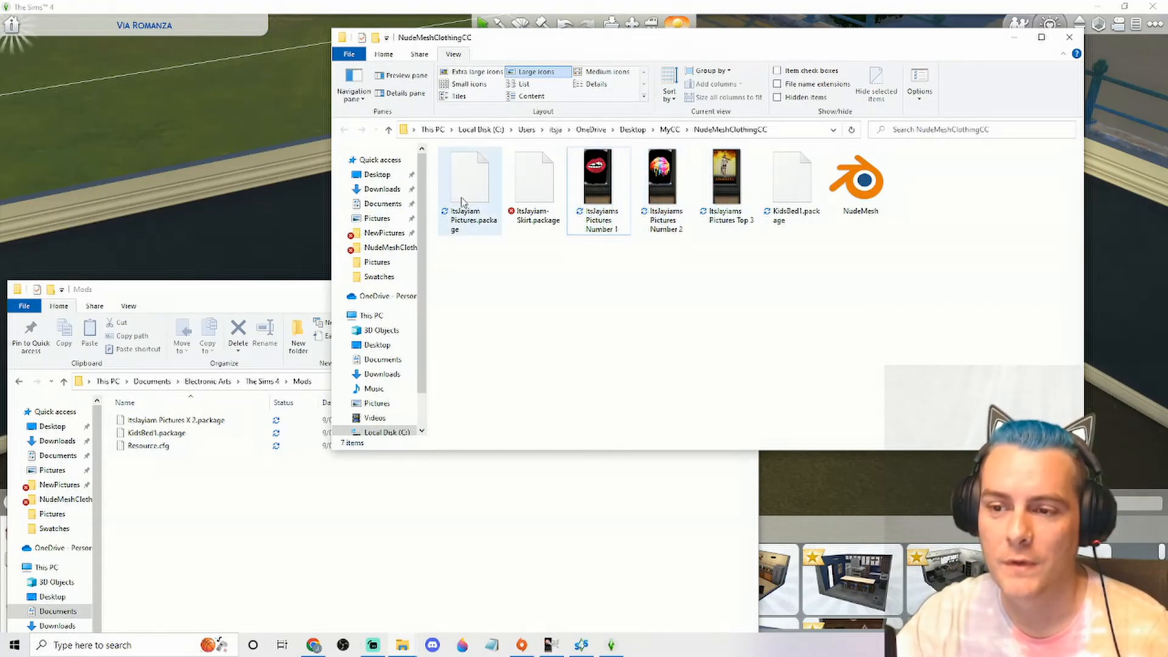
pyautogui.moveTo(505, 264)
pyautogui.mouseDown()
pyautogui.moveTo(450, 210)
pyautogui.moveTo(499, 286)
pyautogui.mouseUp()
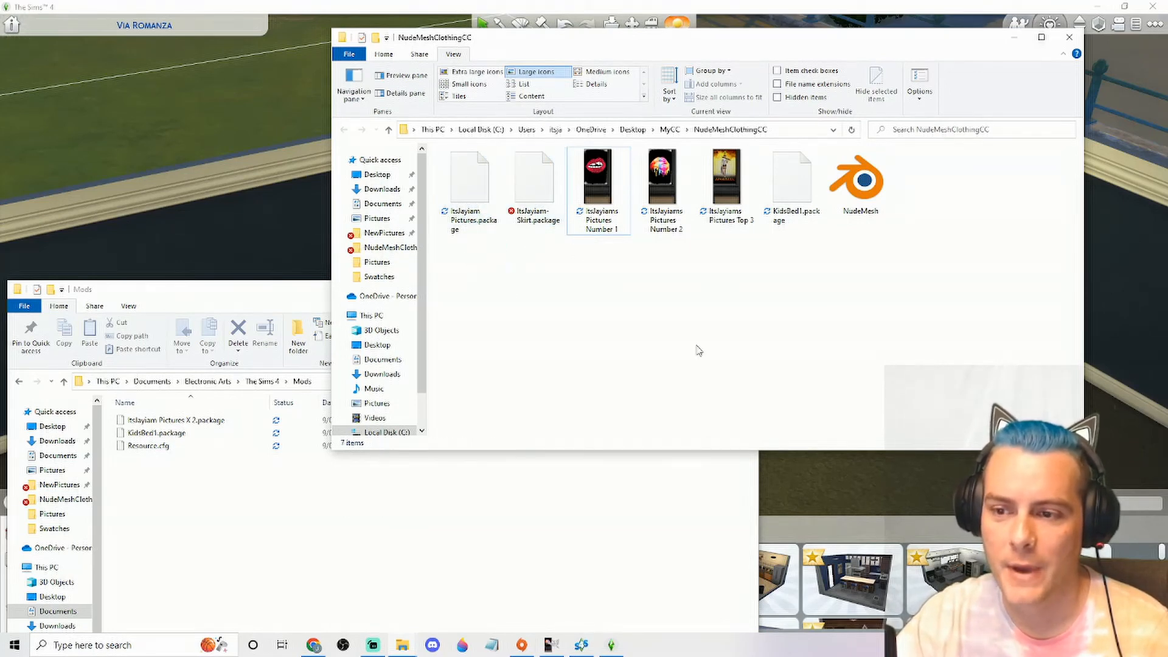
pyautogui.click(428, 525)
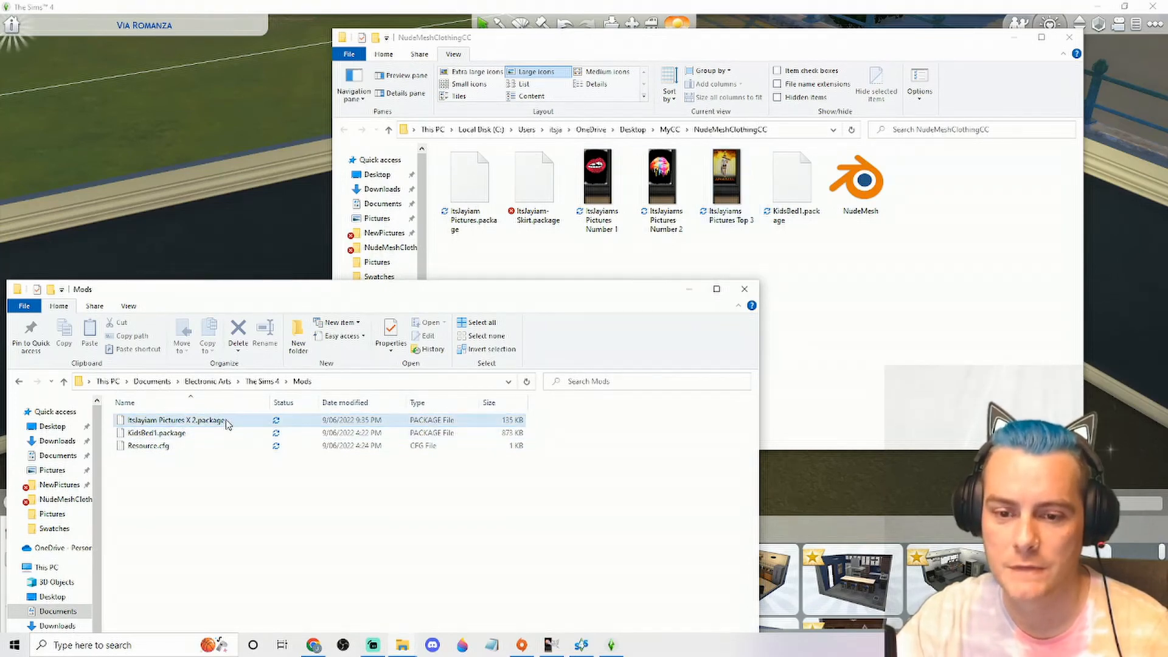
pyautogui.click(621, 175)
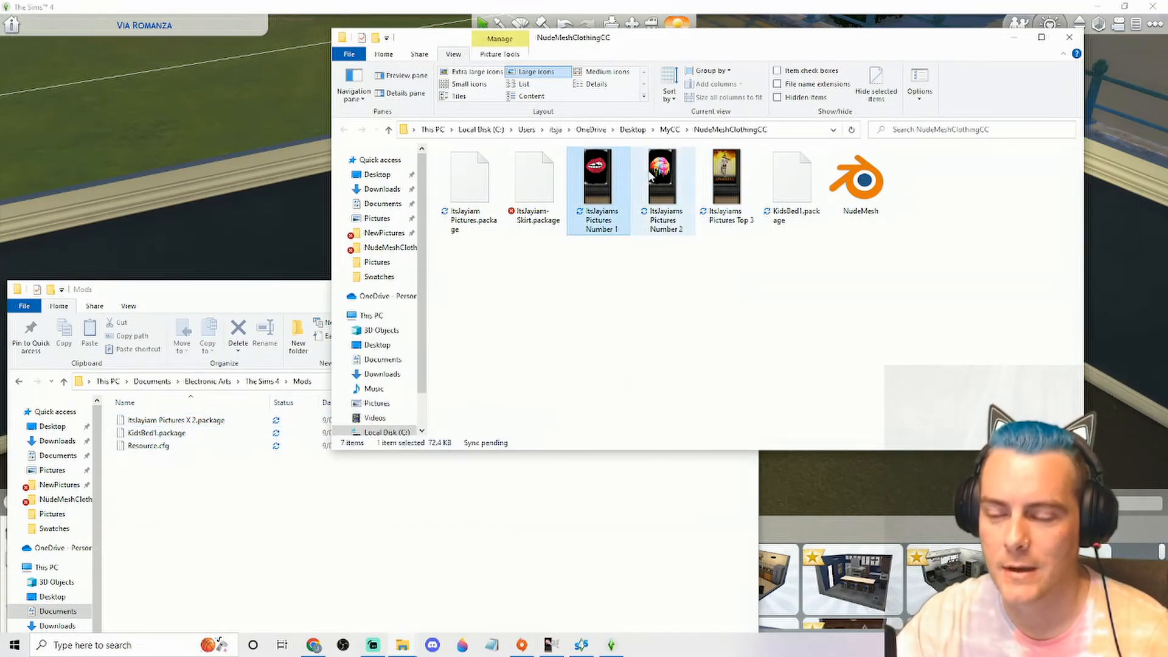
pyautogui.click(657, 180)
pyautogui.click(725, 178)
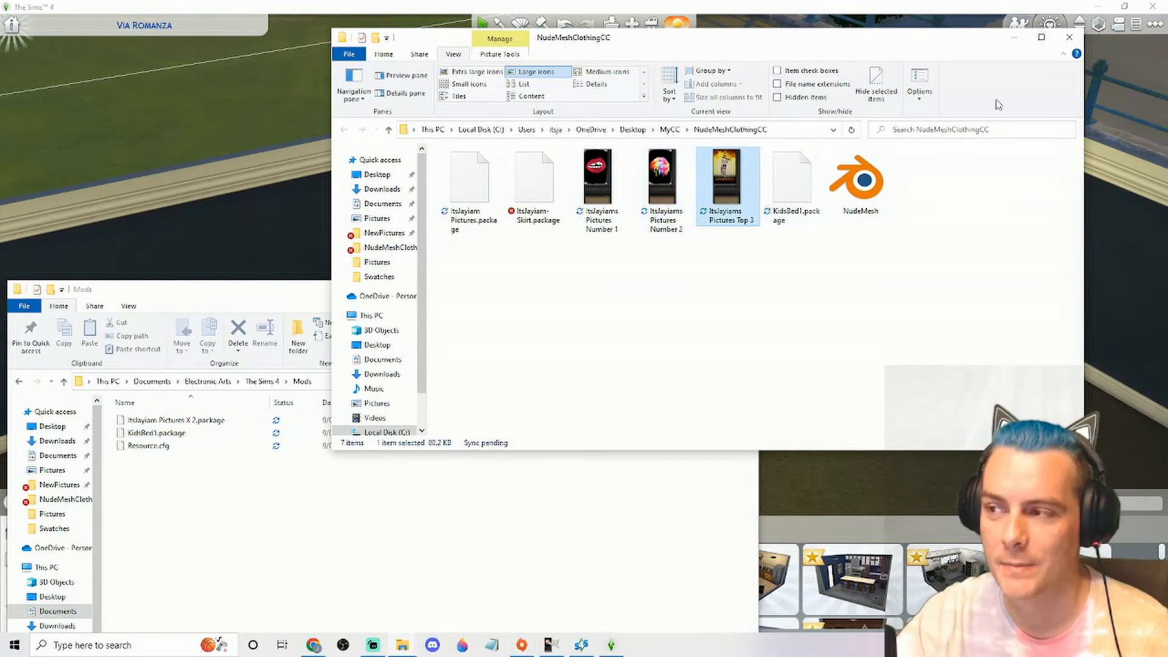
# Switch back to The Sims 4 and show the wall decorations among the Decorations objects in the build catalogue
pyautogui.click(1014, 38)
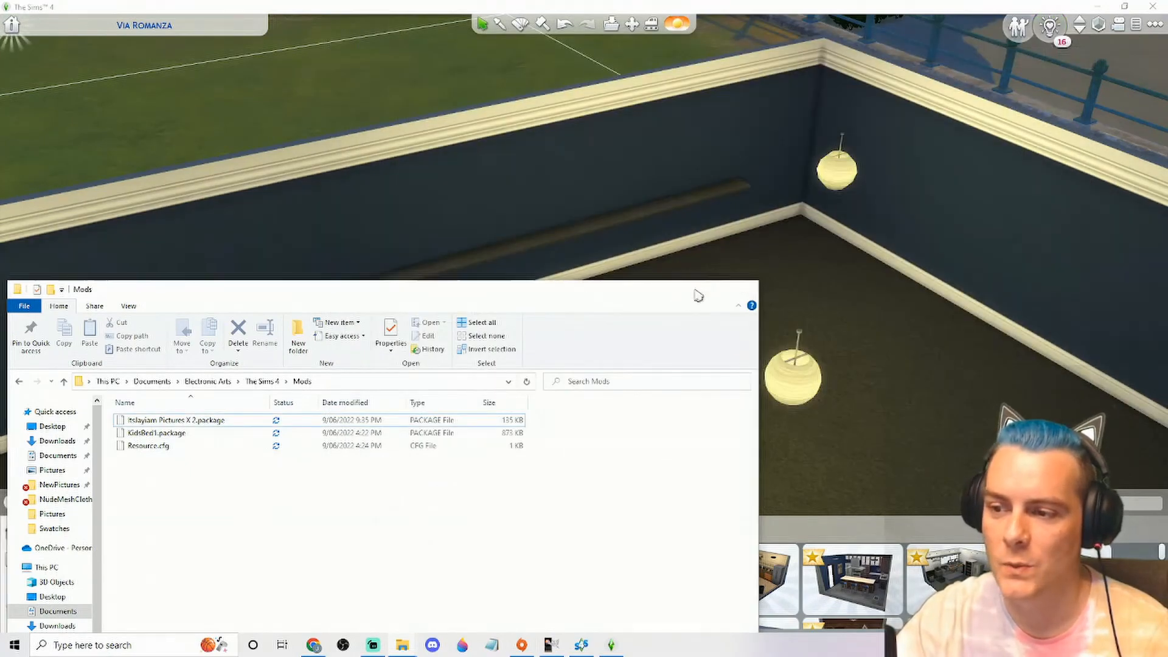
pyautogui.click(683, 286)
pyautogui.moveTo(683, 286); pyautogui.dragTo(657, 375)
pyautogui.scroll(3, 656, 375)
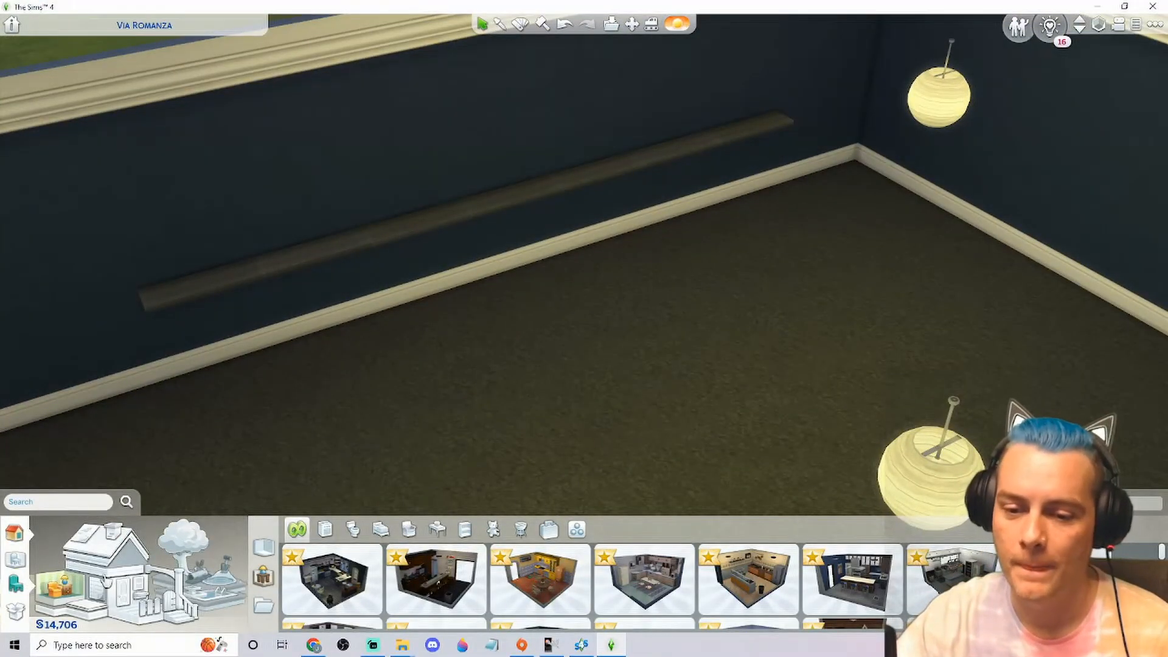
pyautogui.click(15, 582)
pyautogui.click(128, 529)
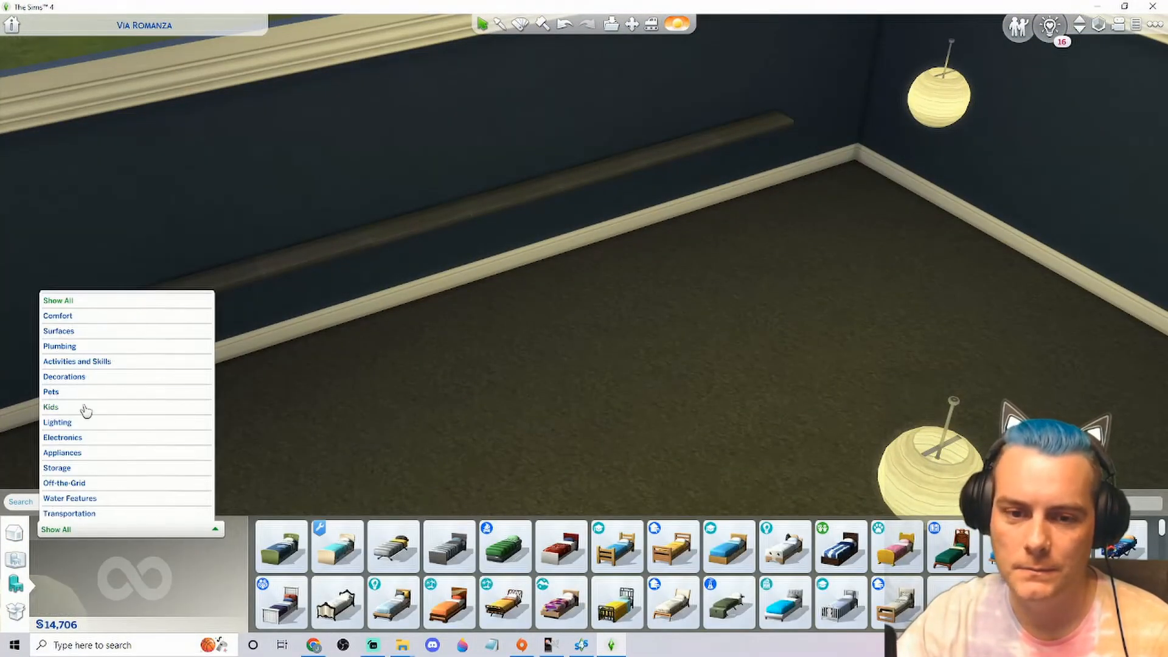
pyautogui.click(80, 377)
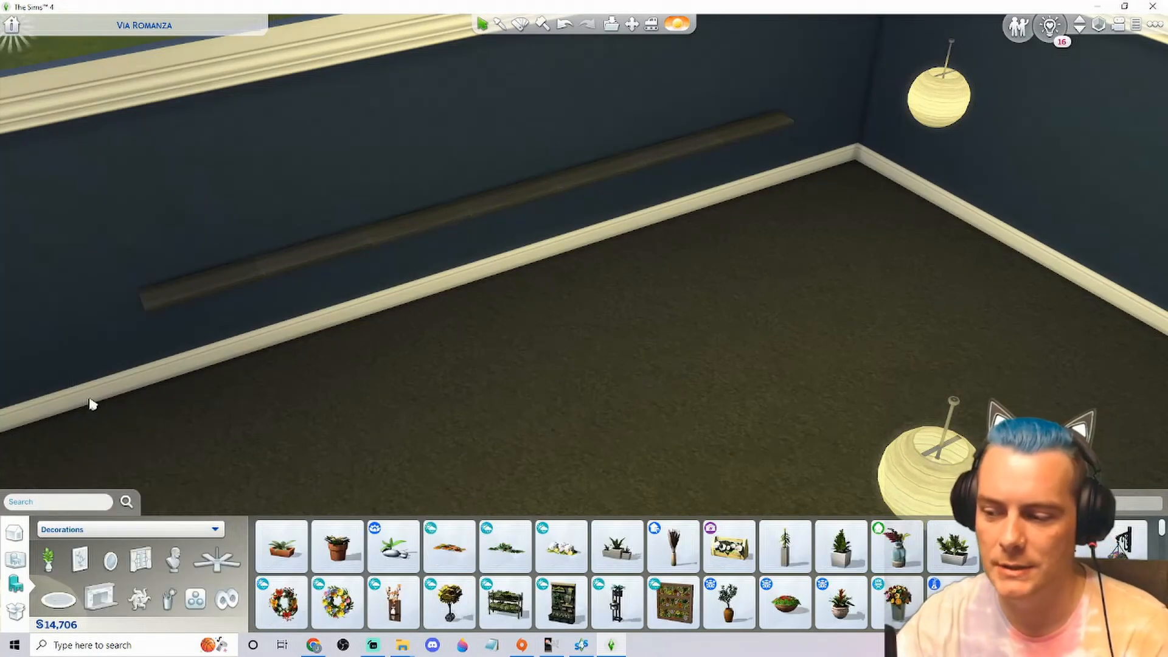
pyautogui.click(80, 560)
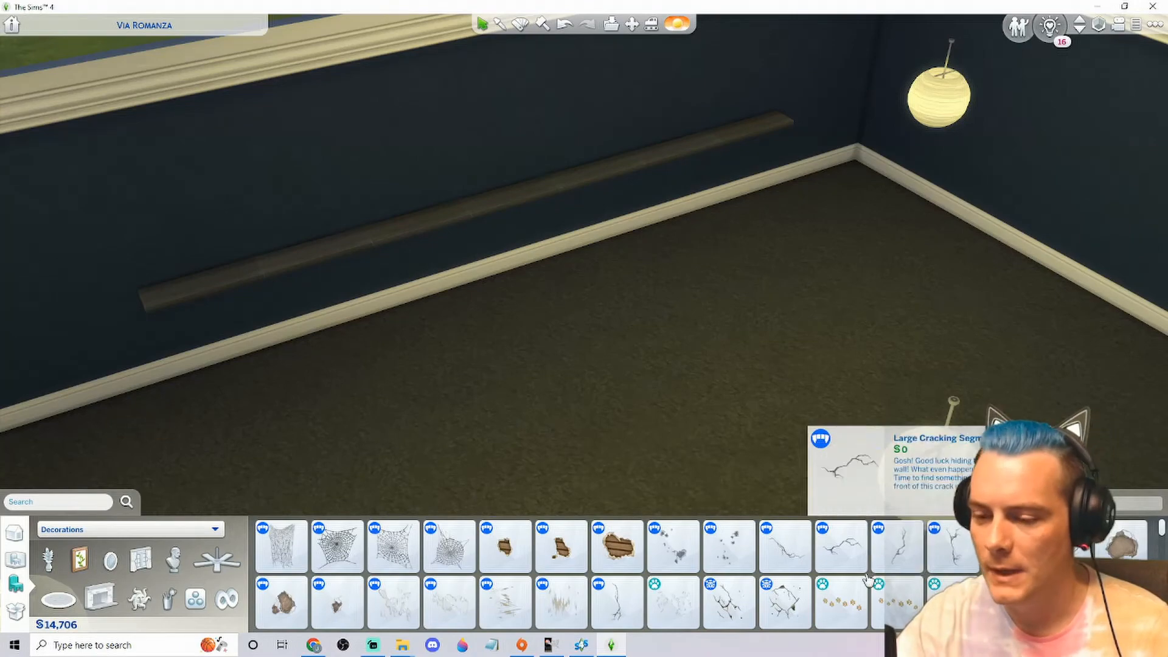
# Look through the wall decorations catalogue for the custom ItsJayiam poster
pyautogui.scroll(-2, 548, 578)
pyautogui.scroll(-2, 621, 575)
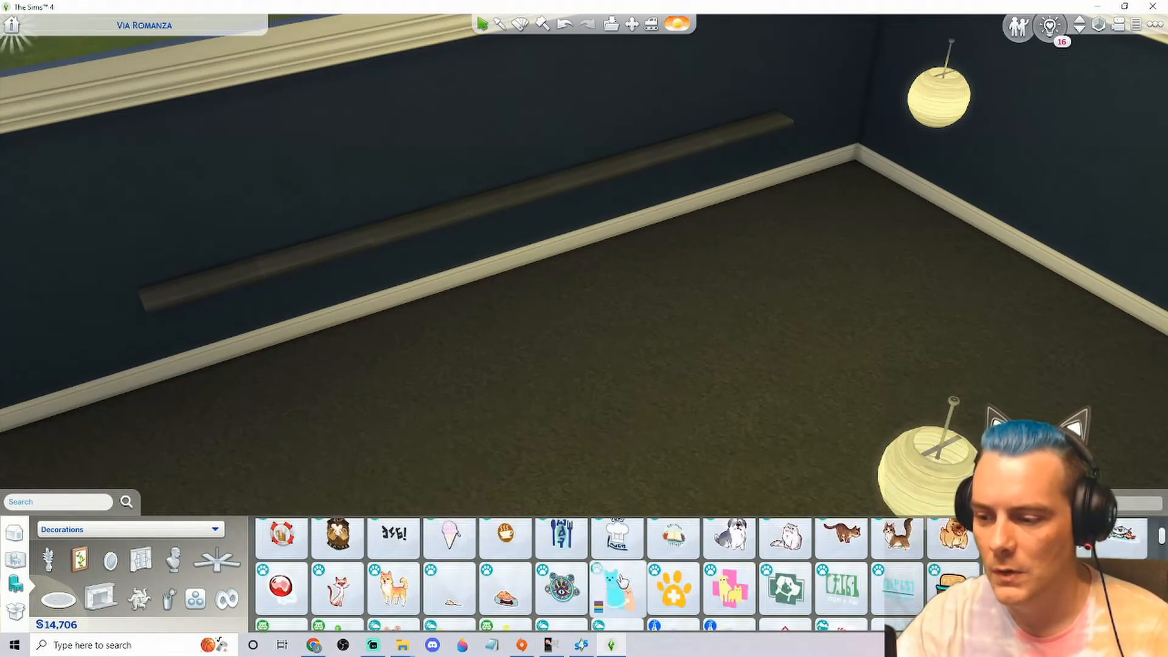
pyautogui.scroll(-4, 621, 578)
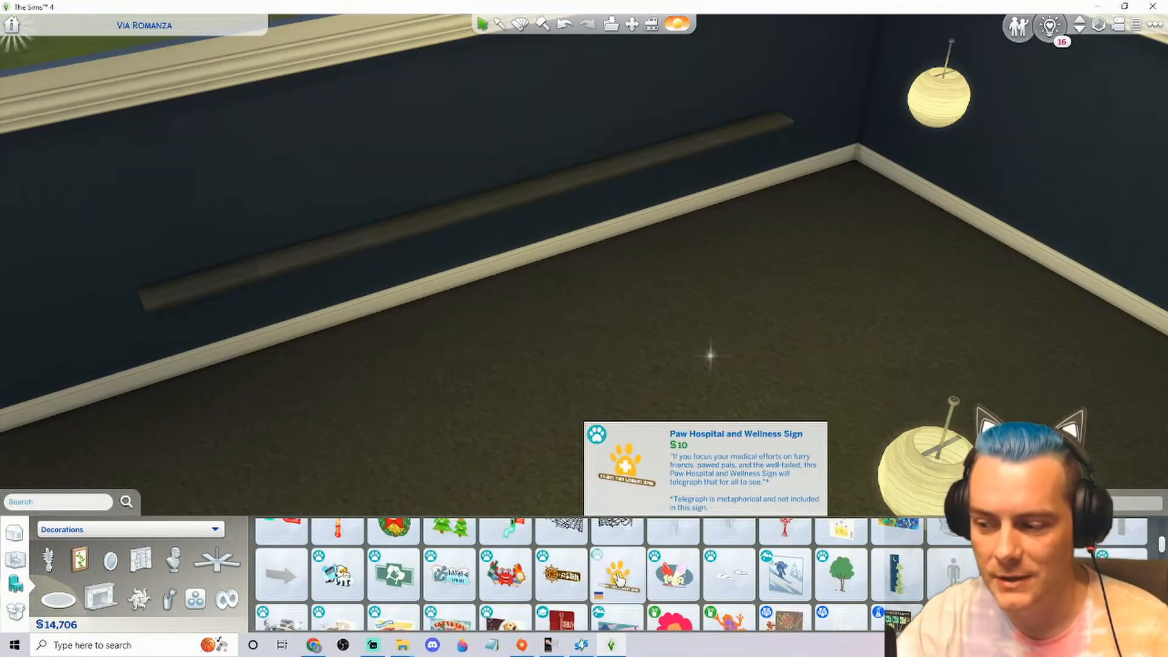
pyautogui.scroll(-4, 648, 581)
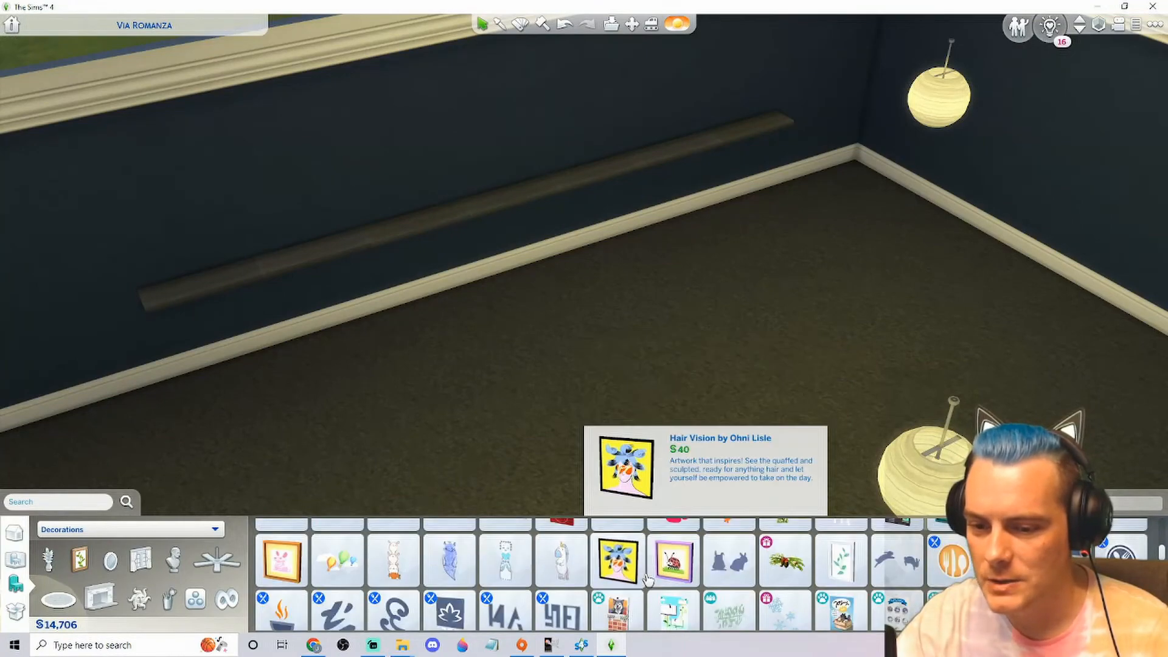
pyautogui.scroll(-5, 687, 578)
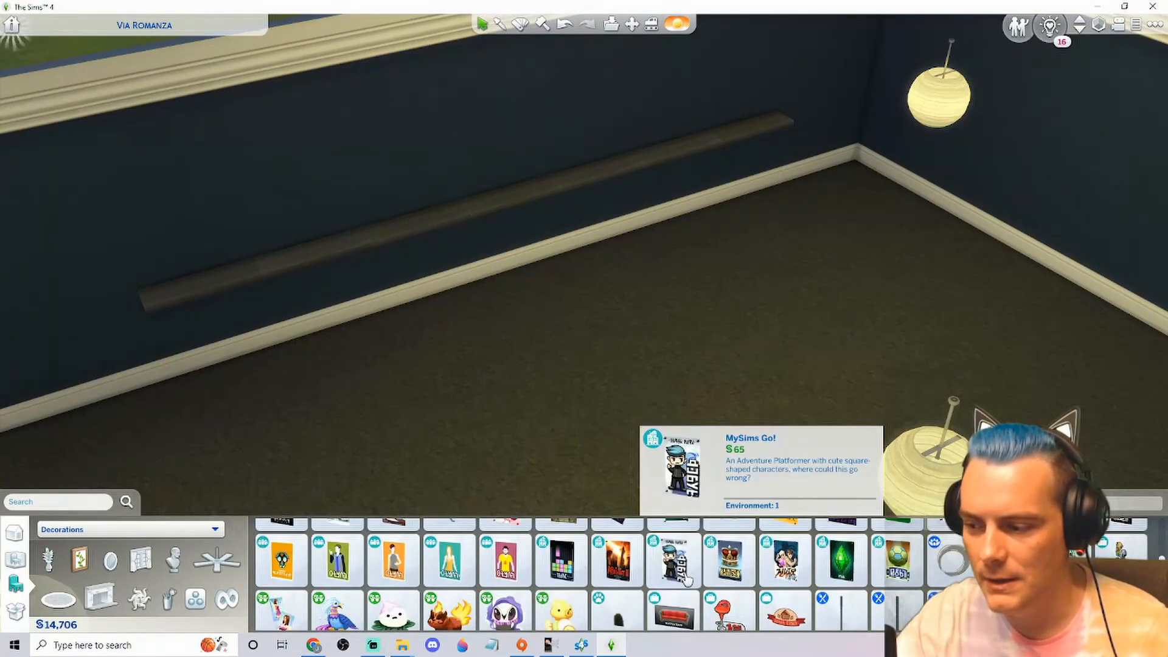
pyautogui.scroll(-1, 687, 579)
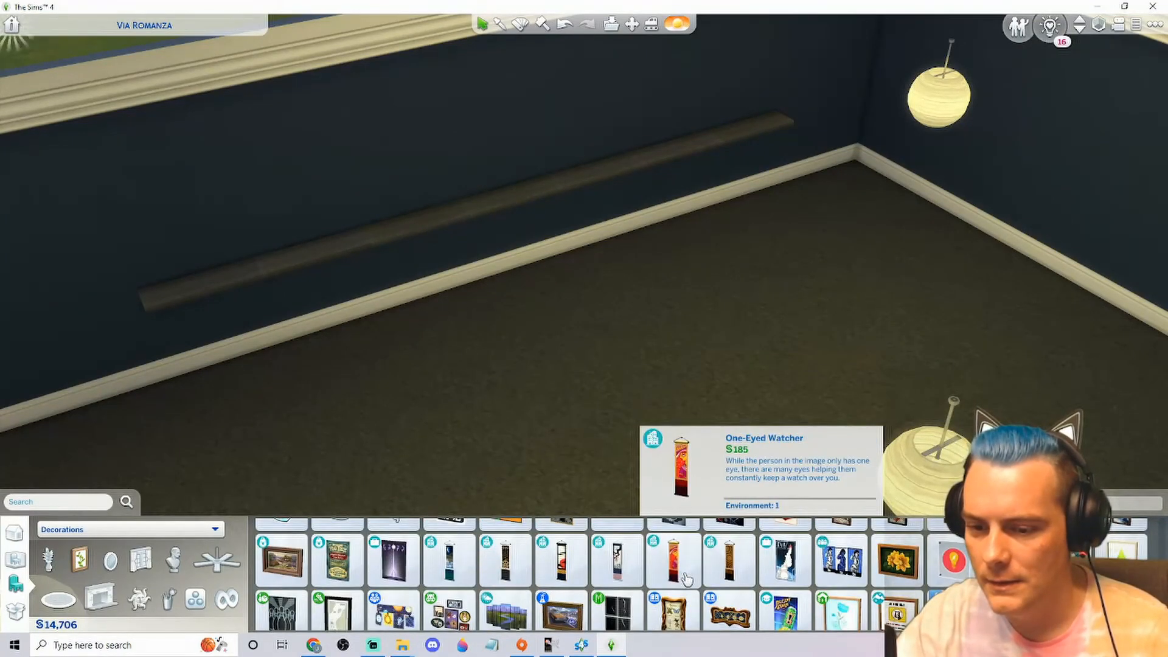
pyautogui.scroll(-1, 699, 583)
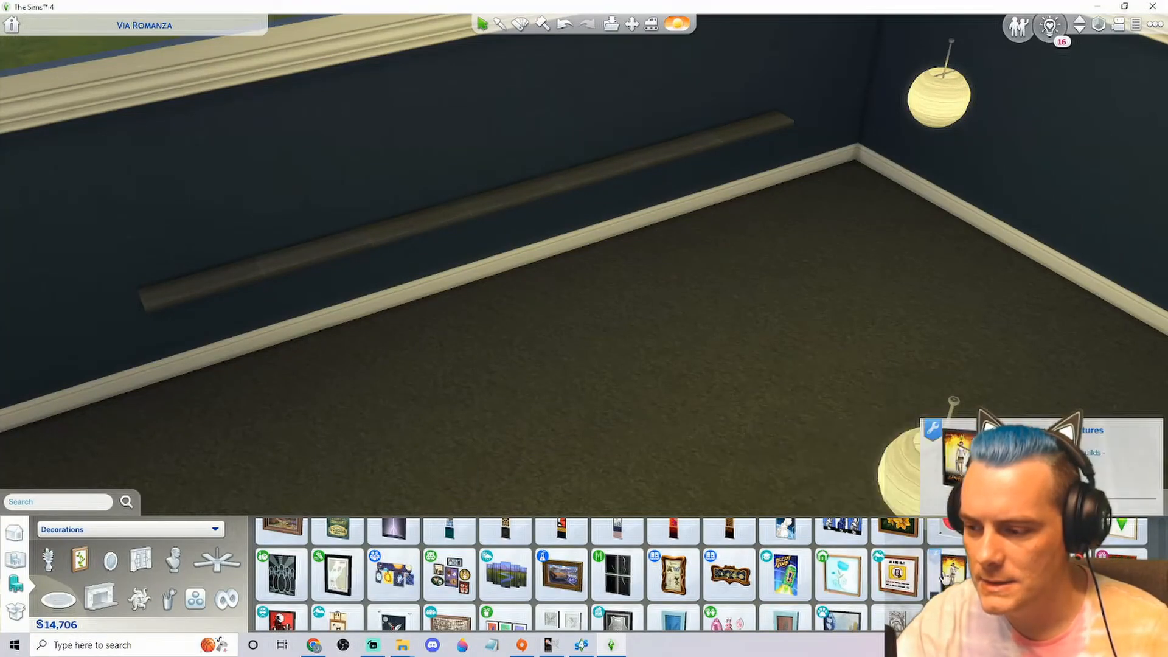
pyautogui.moveTo(708, 392); pyautogui.dragTo(680, 365)
pyautogui.scroll(2, 680, 367)
pyautogui.scroll(1, 963, 539)
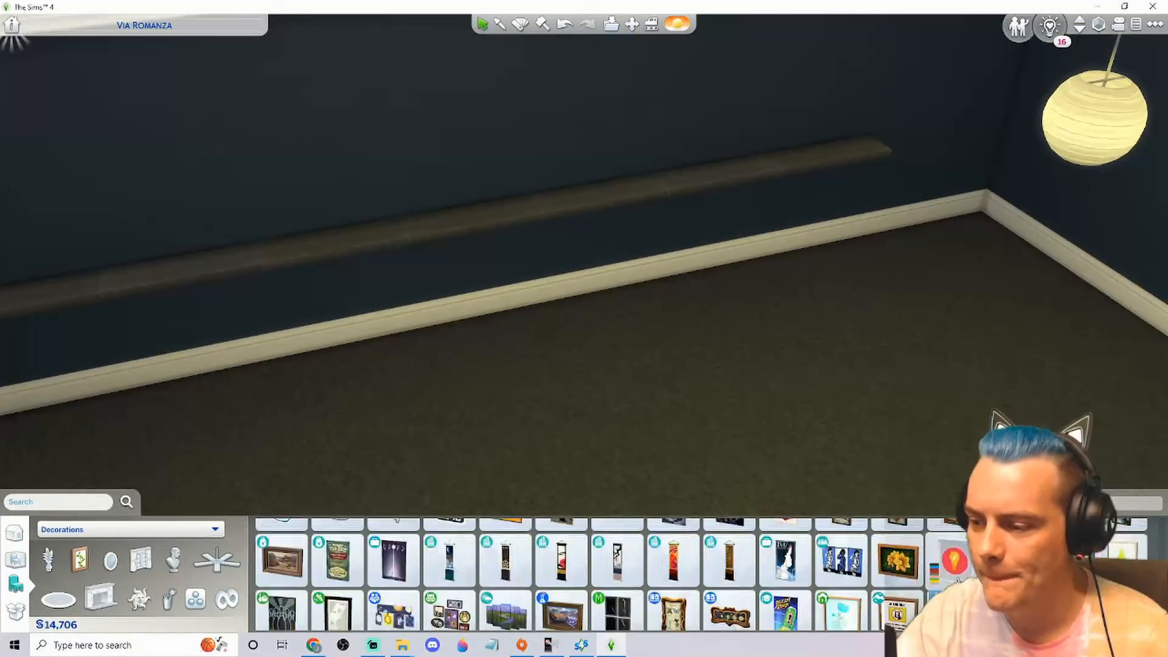
# Place the original Base Game poster with the fiery Sim artwork against the blue wall near the round lamp
pyautogui.scroll(-1, 963, 539)
pyautogui.scroll(-2, 963, 539)
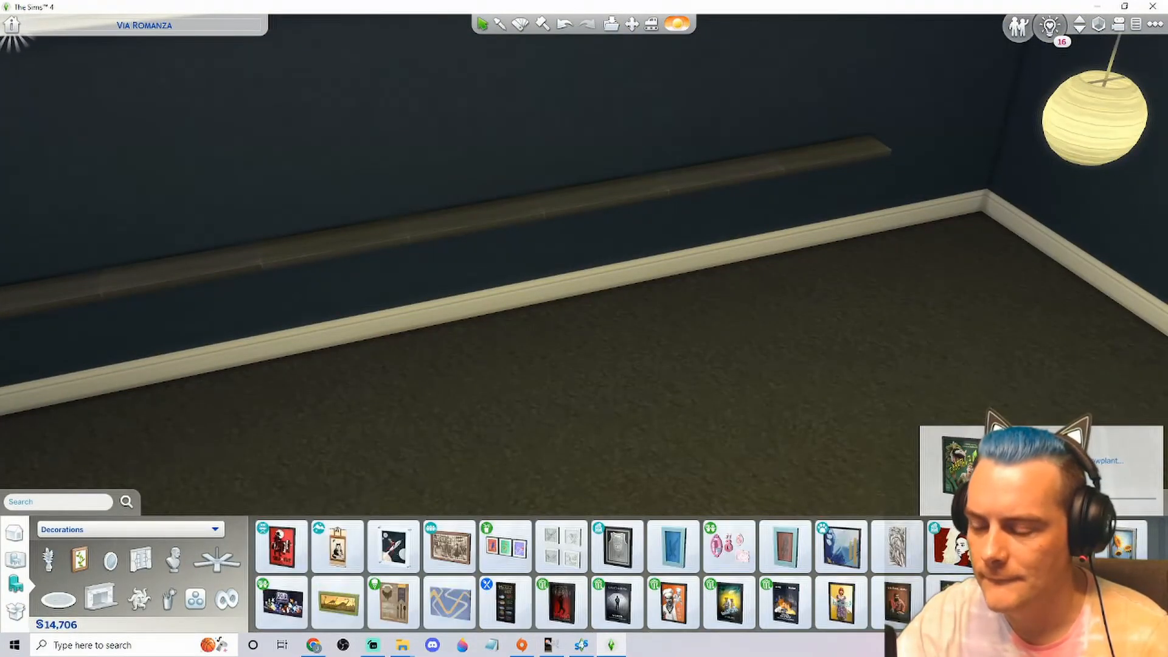
pyautogui.click(1010, 600)
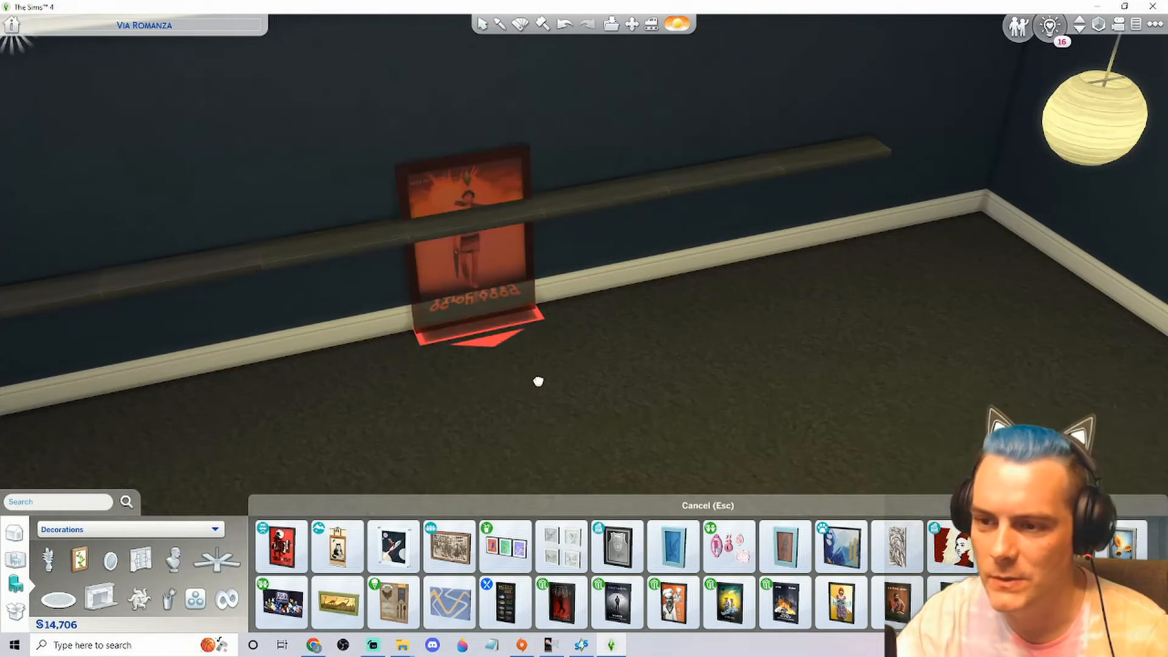
pyautogui.moveTo(594, 367); pyautogui.dragTo(685, 302)
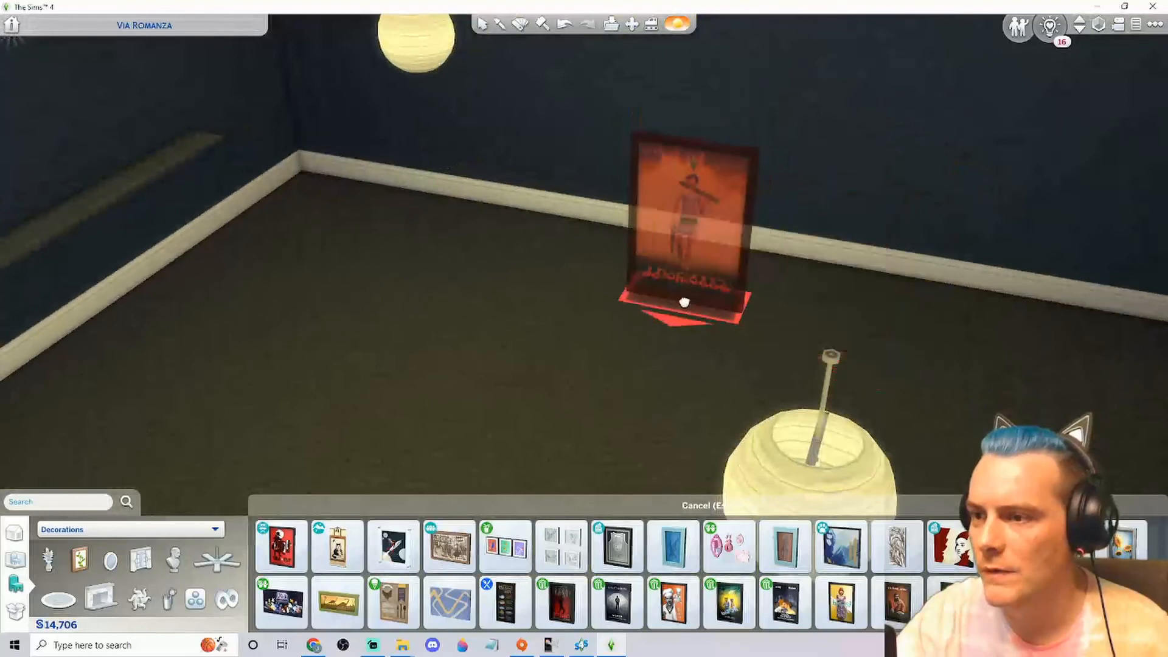
pyautogui.moveTo(639, 256); pyautogui.dragTo(550, 264)
pyautogui.click(550, 265)
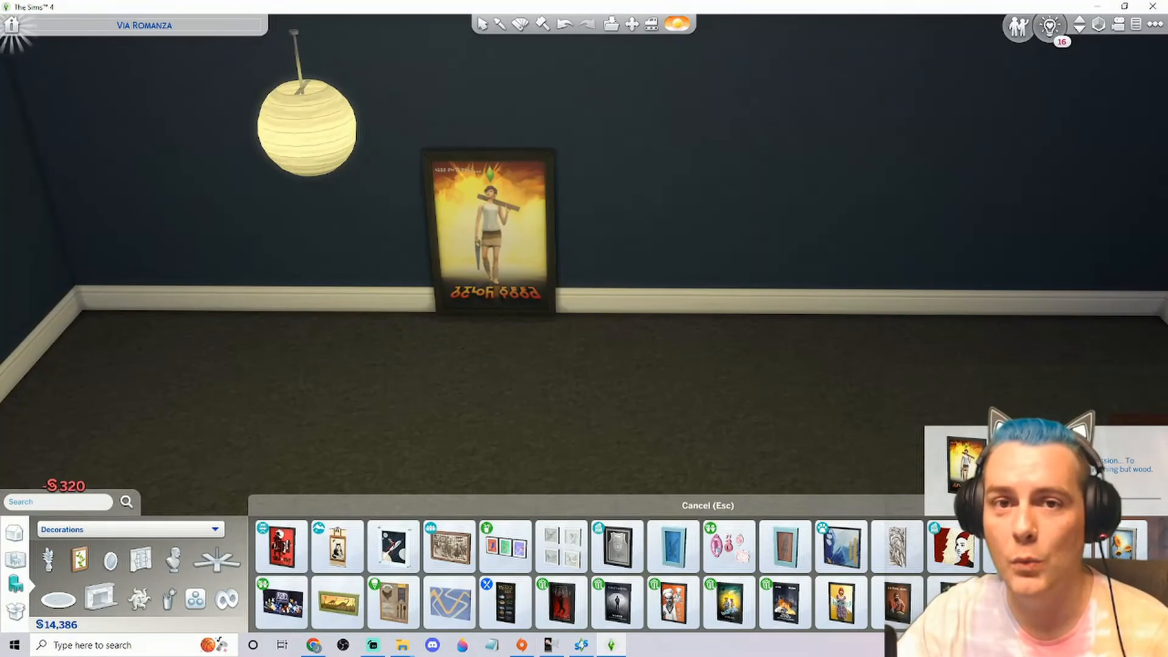
# Place one custom ItsJayiam poster from the catalogue against the wall beside the original poster
pyautogui.scroll(2, 609, 575)
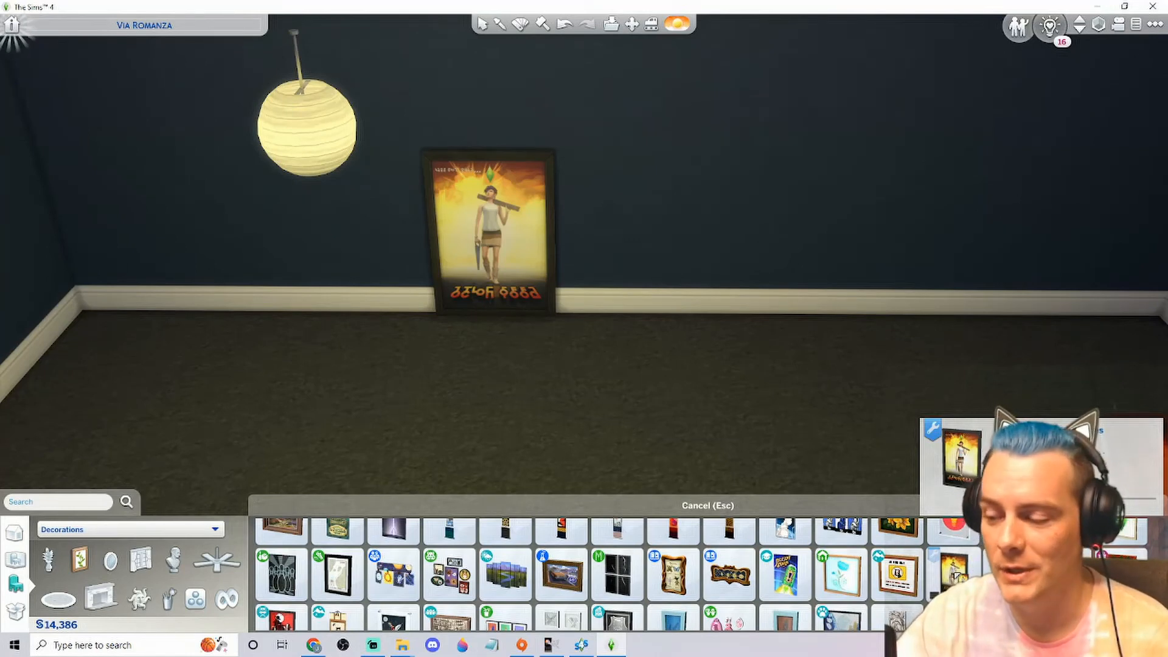
pyautogui.click(953, 572)
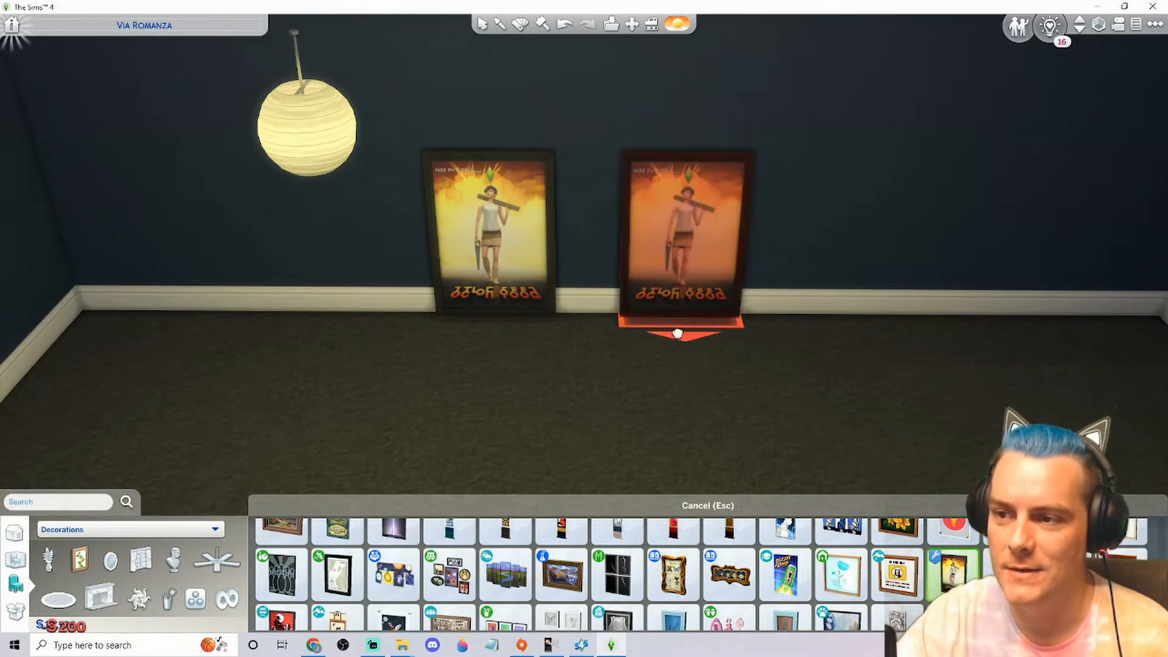
pyautogui.press('d')
pyautogui.press('Escape')
# Move the custom poster along the wall closer to the original poster, leaving only a narrow gap
pyautogui.click(443, 292)
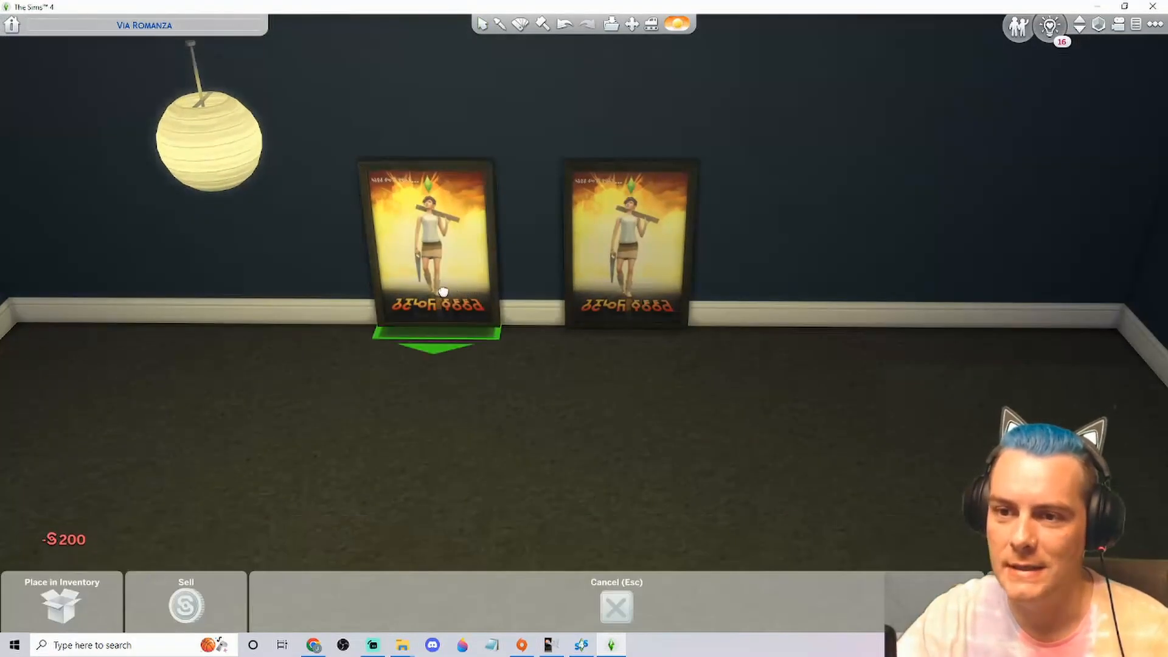
pyautogui.click(409, 295)
pyautogui.click(579, 283)
pyautogui.click(500, 292)
pyautogui.click(502, 292)
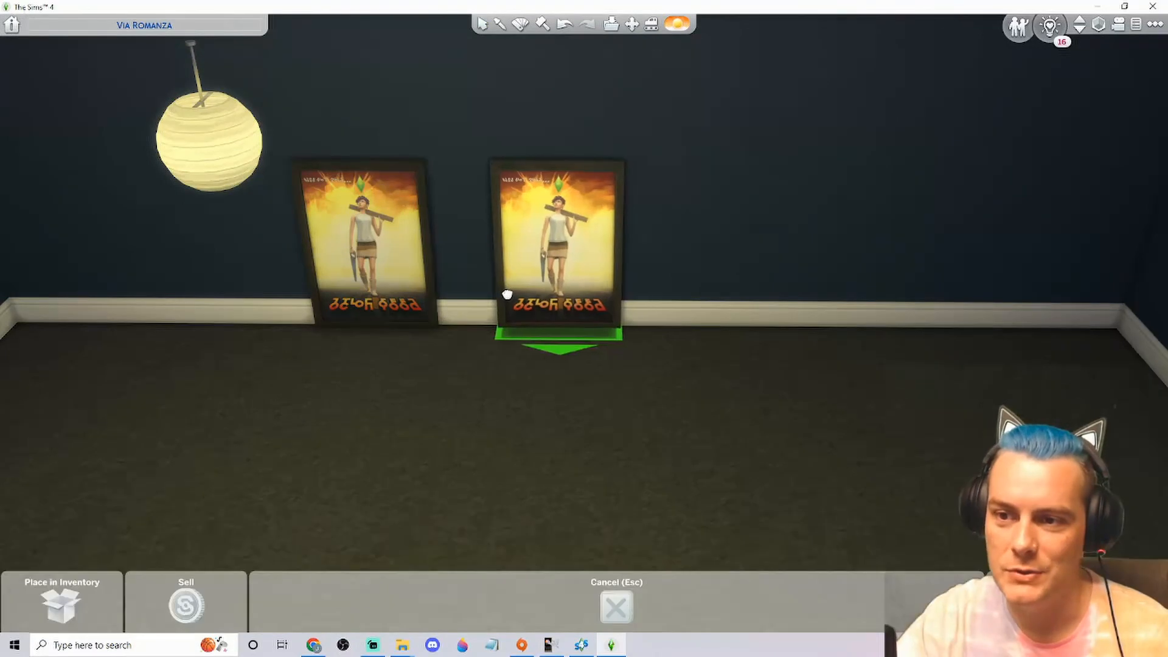
pyautogui.click(463, 298)
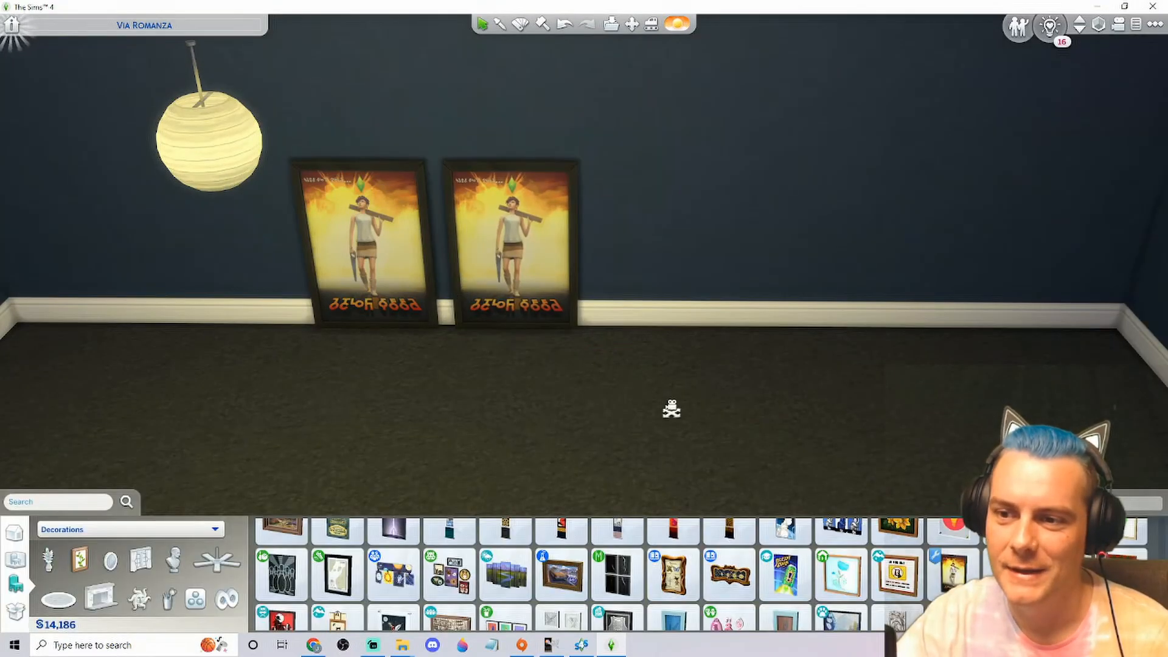
# Apply the rainbow dripping lips swatch to the custom poster with the design tool and inspect it close up
pyautogui.press('a')
pyautogui.moveTo(600, 213)
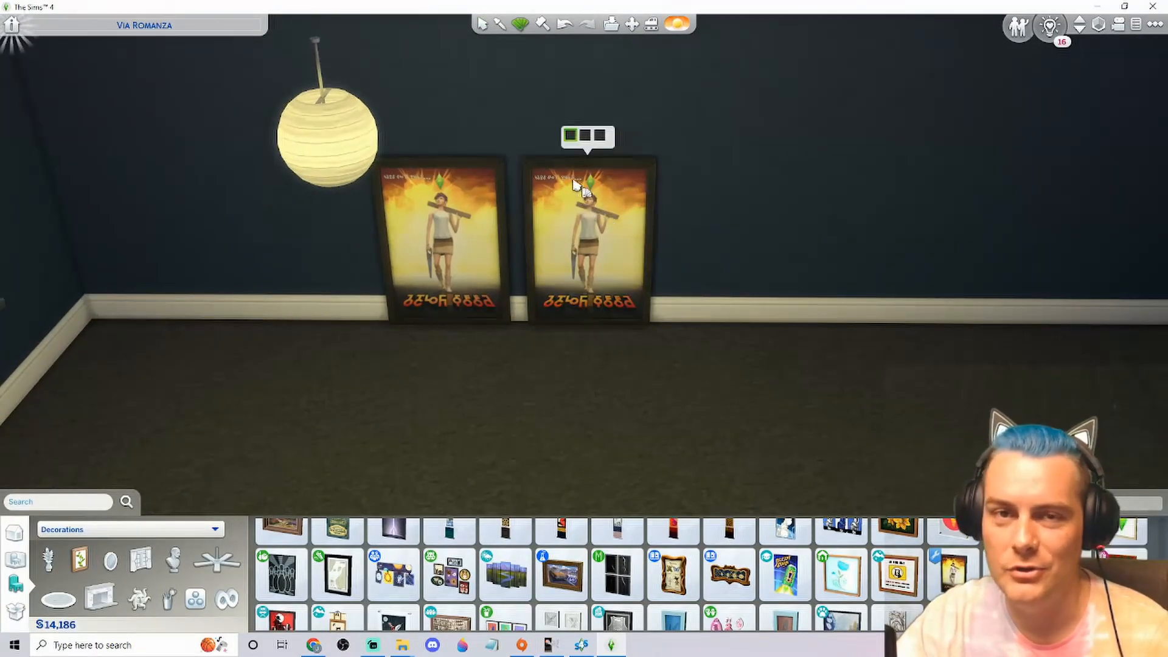
pyautogui.click(599, 135)
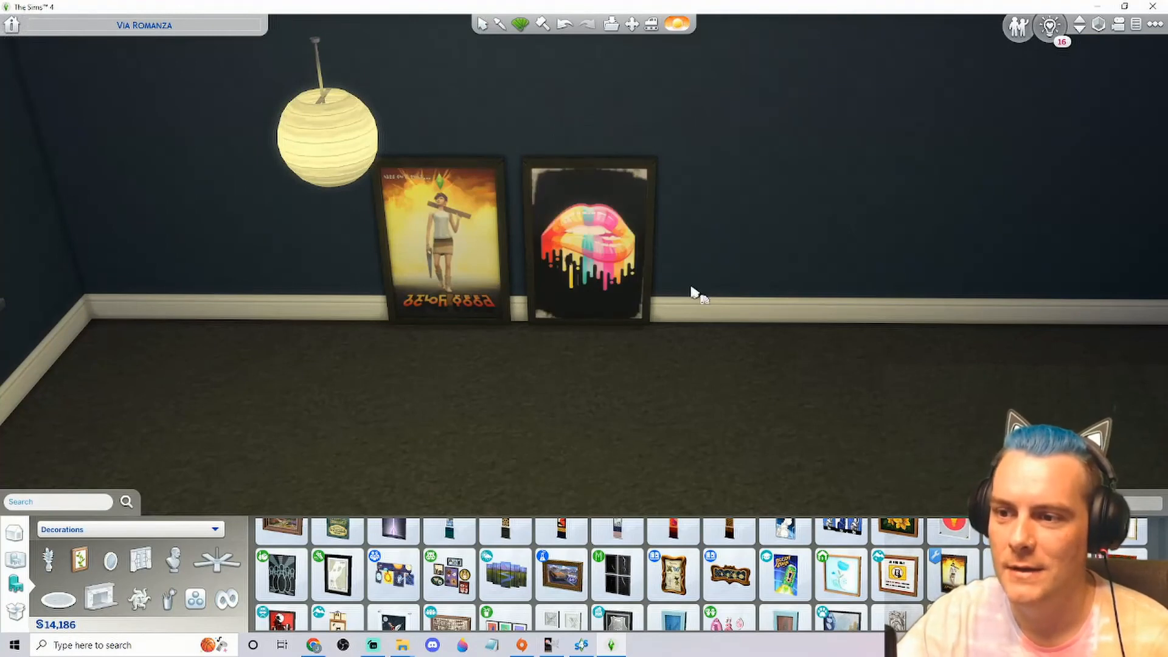
pyautogui.moveTo(709, 326); pyautogui.dragTo(717, 332)
pyautogui.scroll(5, 744, 378)
pyautogui.moveTo(910, 437); pyautogui.dragTo(954, 390)
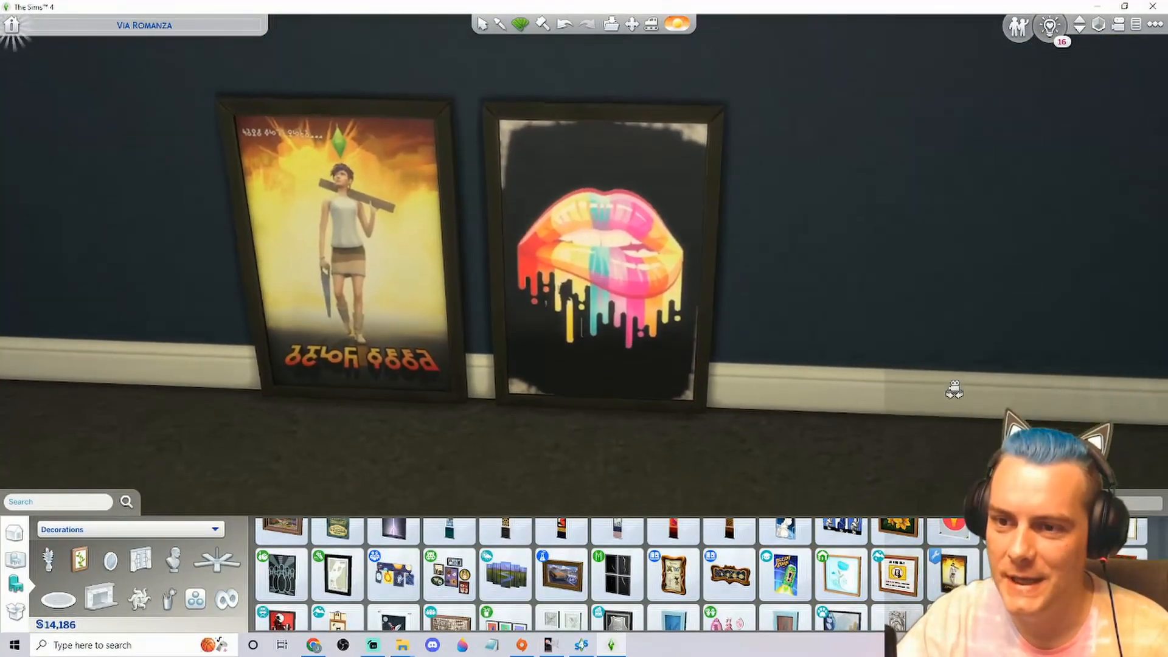
pyautogui.scroll(-5, 952, 389)
pyautogui.moveTo(784, 399); pyautogui.dragTo(788, 401)
# Preview the red "Perfection is Boring" swatch on the custom poster, restore the rainbow lips swatch and view both posters
pyautogui.moveTo(611, 309)
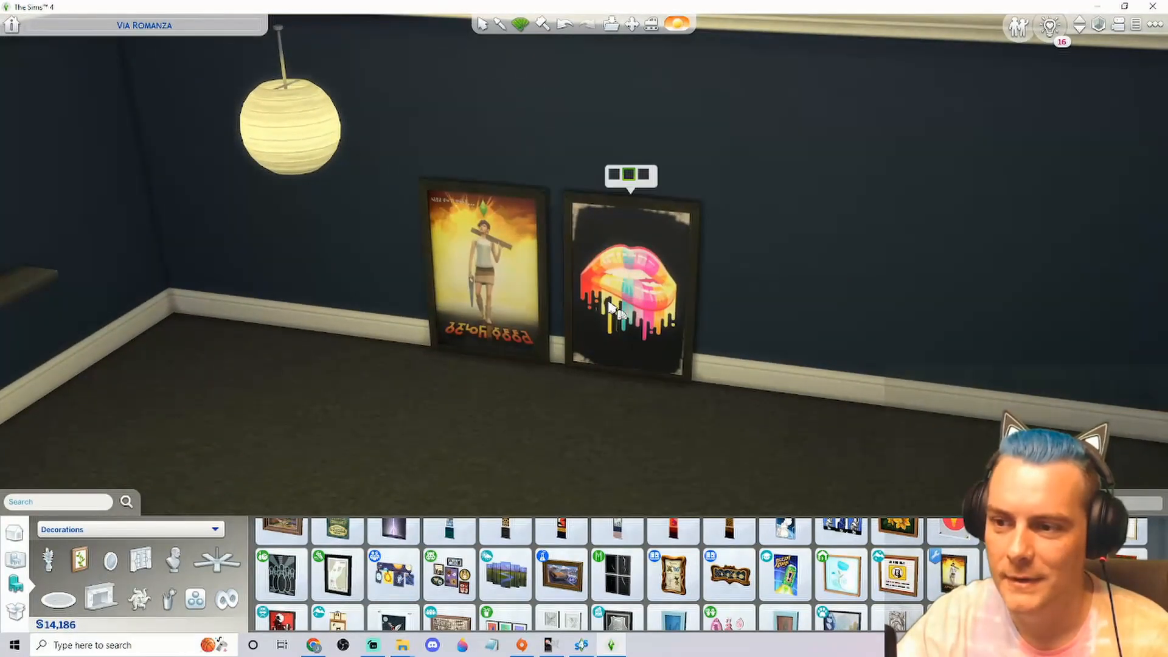
pyautogui.click(644, 175)
pyautogui.moveTo(795, 386); pyautogui.dragTo(886, 399)
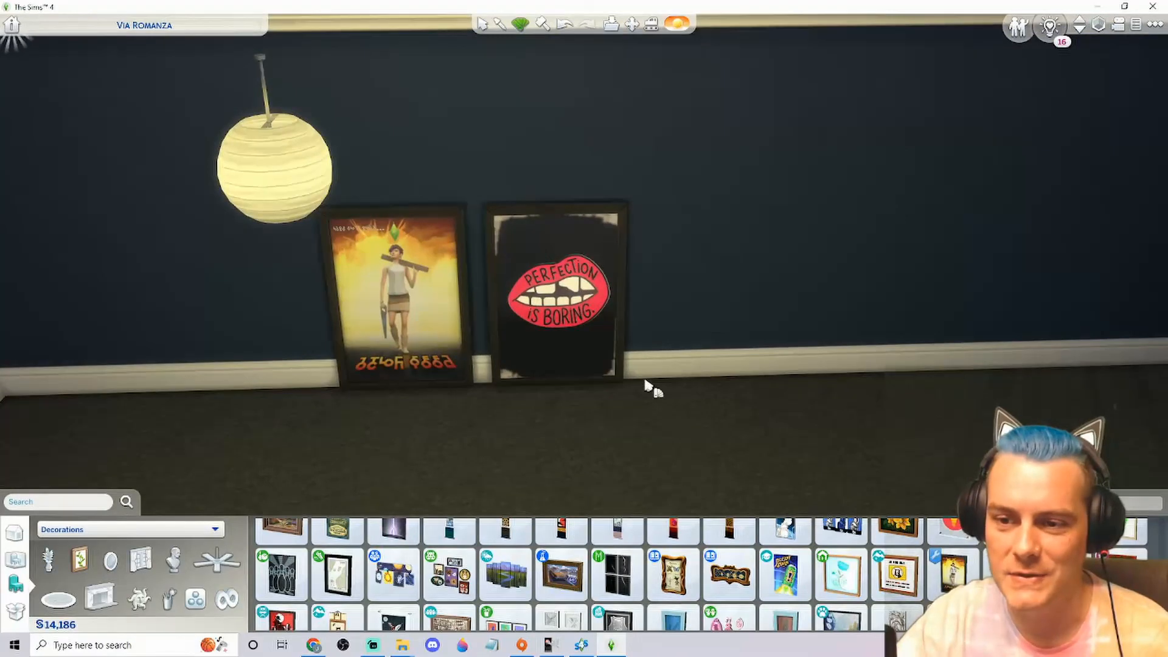
pyautogui.moveTo(581, 325)
pyautogui.click(552, 183)
pyautogui.moveTo(823, 355); pyautogui.dragTo(611, 382)
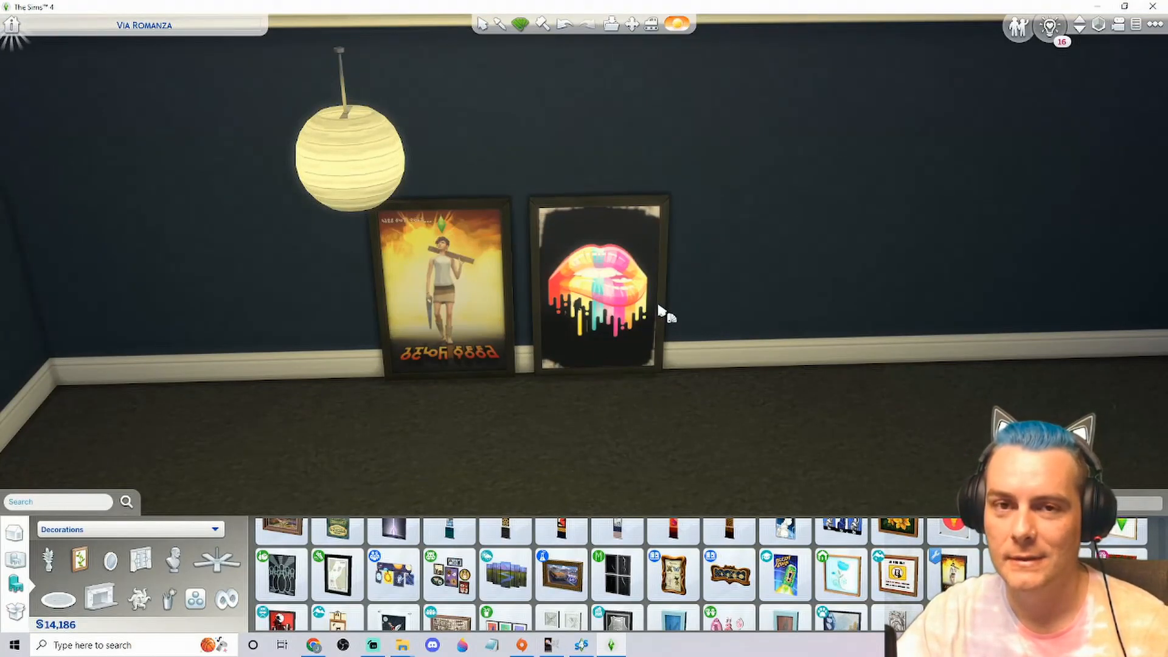
pyautogui.press('Escape')
pyautogui.scroll(-1, 654, 408)
pyautogui.moveTo(655, 408); pyautogui.dragTo(730, 409)
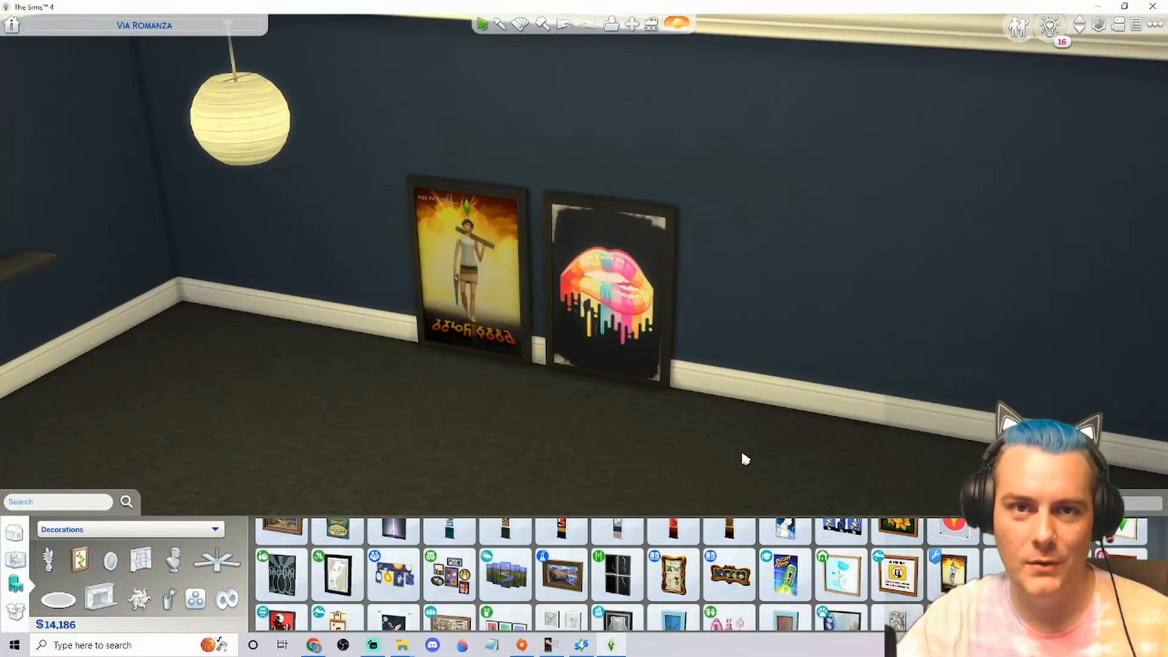